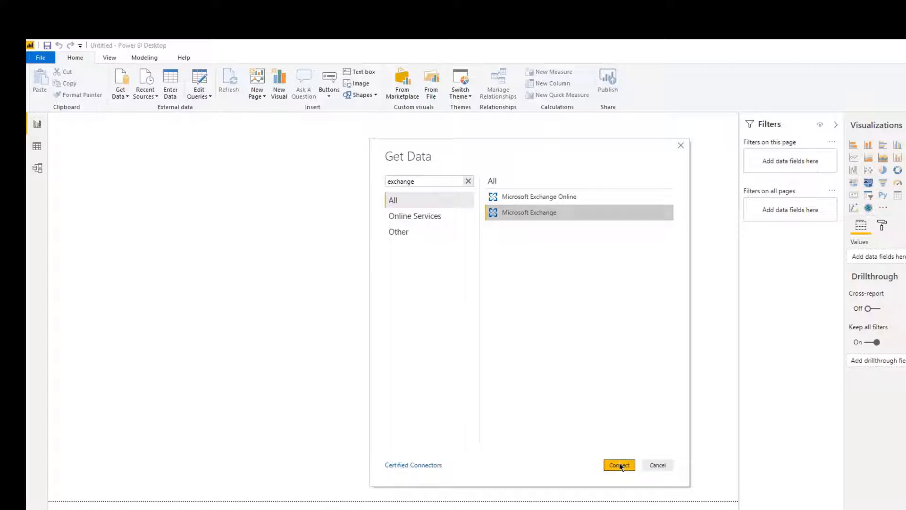
Connect to Microsoft Exchange using the user's mailbox e-mail address.
left_click(619, 464)
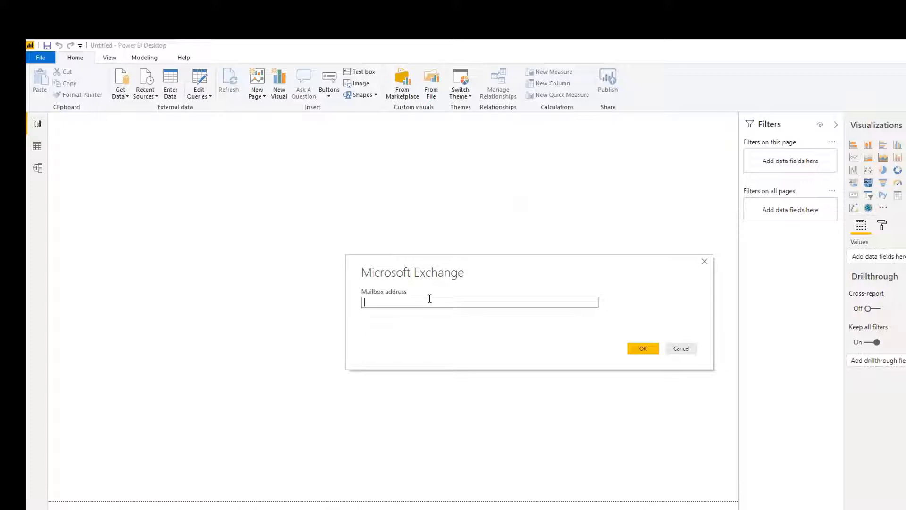
left_click(653, 347)
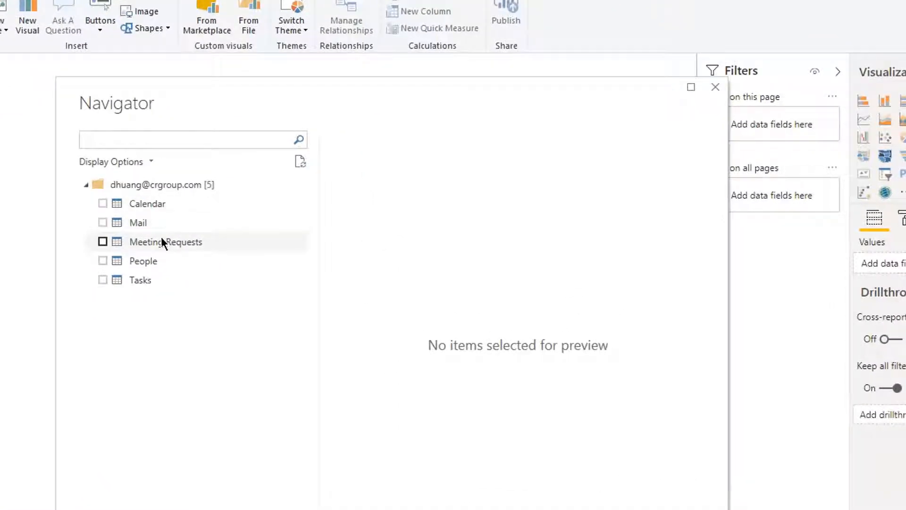
Preview the Calendar, Mail and People tables, then select Calendar and Mail for import.
left_click(155, 205)
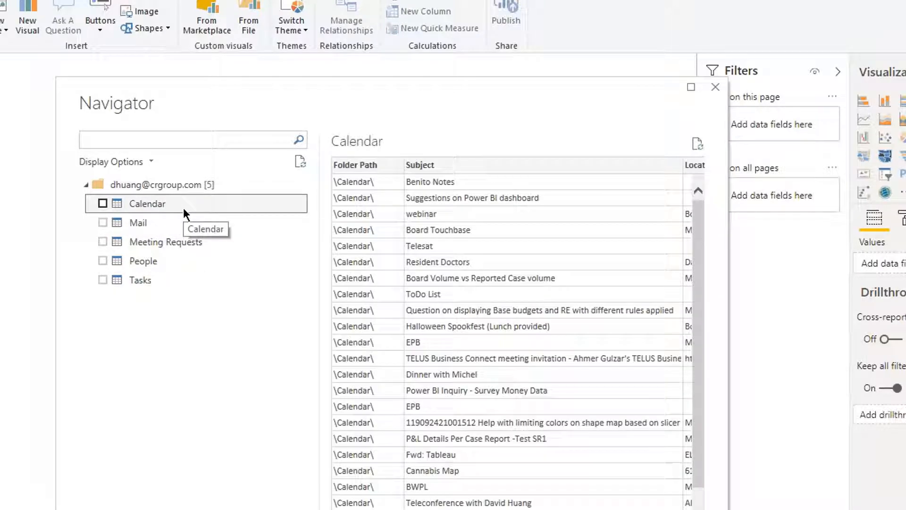
scroll(518, 333, "right", 10)
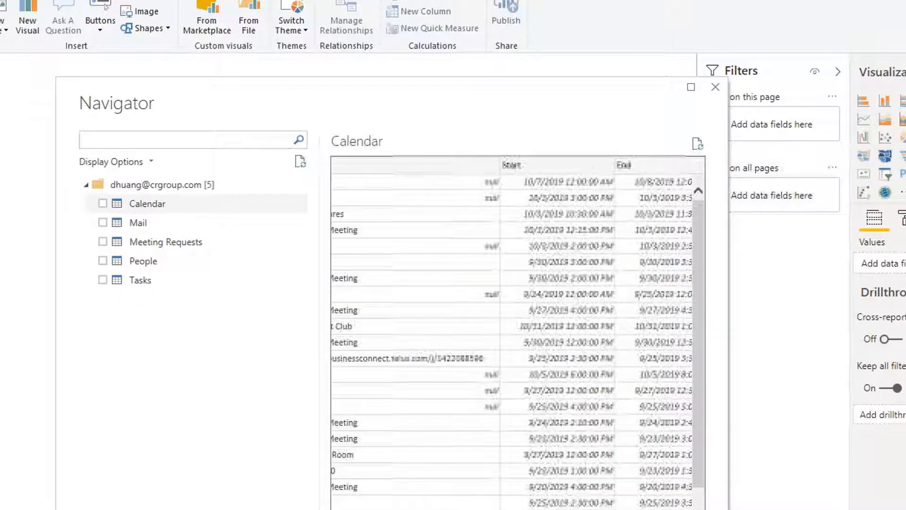
scroll(517, 333, "right", 5)
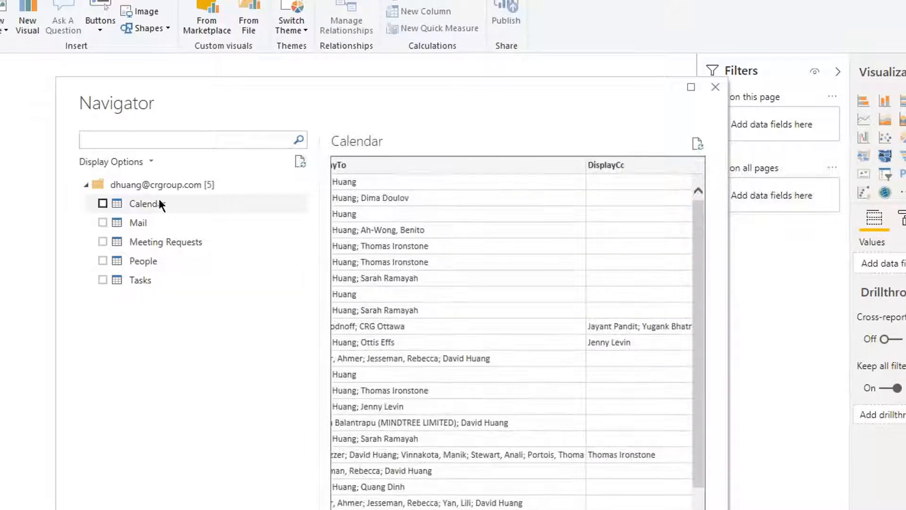
left_click(151, 224)
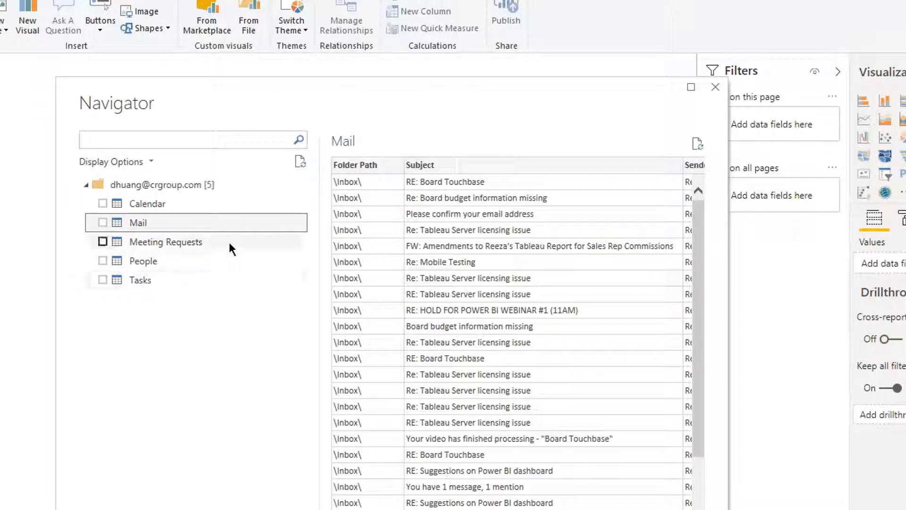
left_click(189, 270)
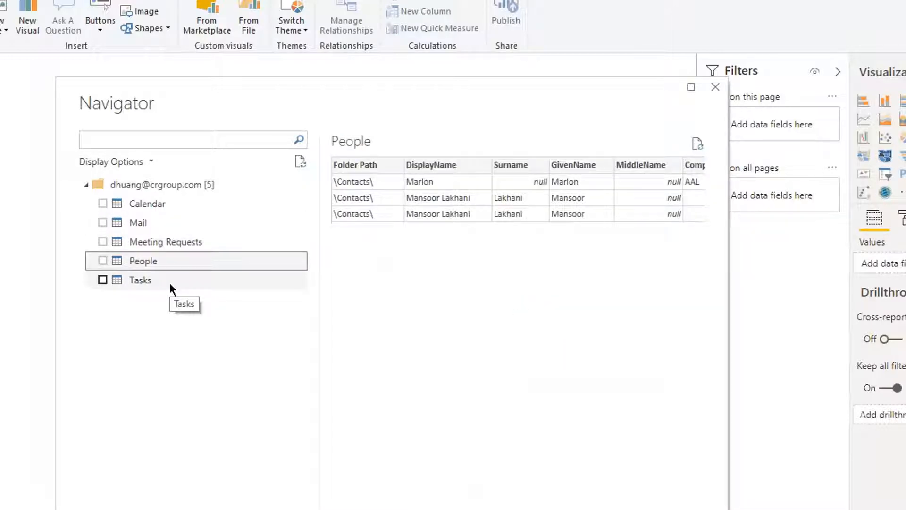
left_click(171, 207)
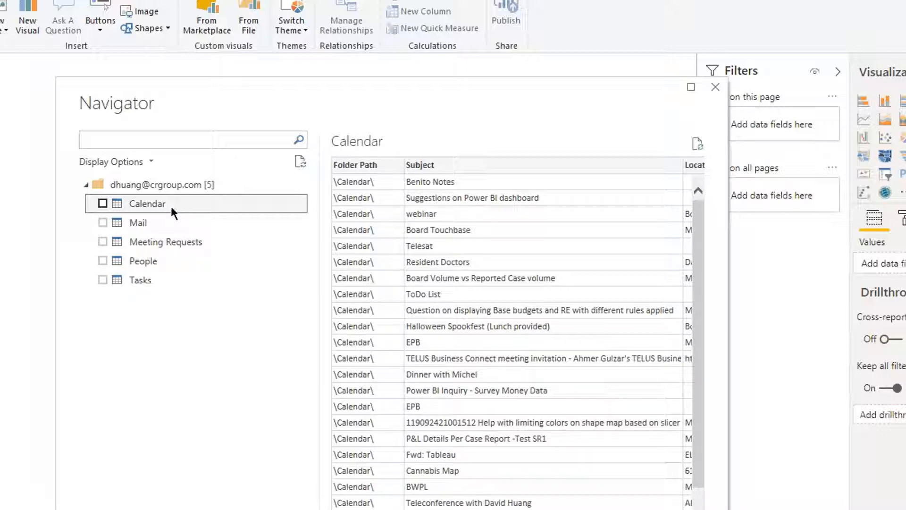
left_click(102, 203)
left_click(102, 222)
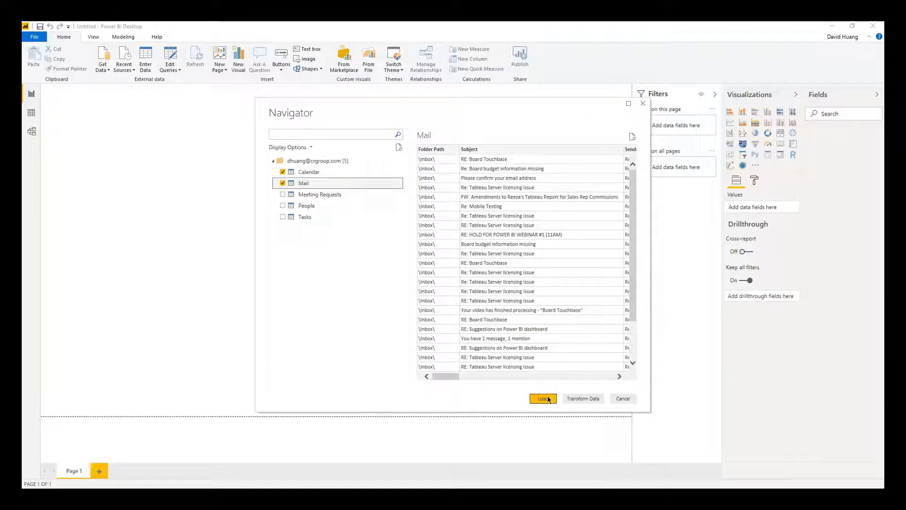
Load Calendar and Mail, then drag Mail's Id field onto Page 1 as a new visual.
left_click(543, 399)
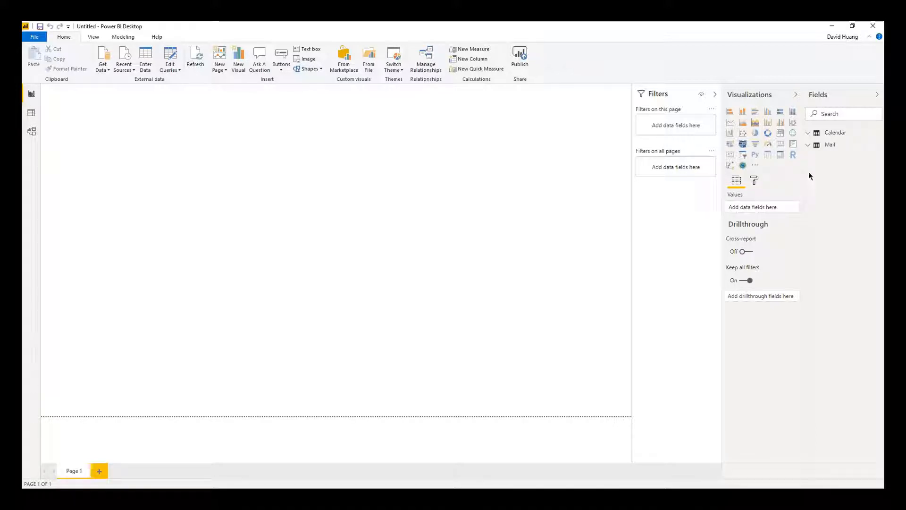
left_click(808, 146)
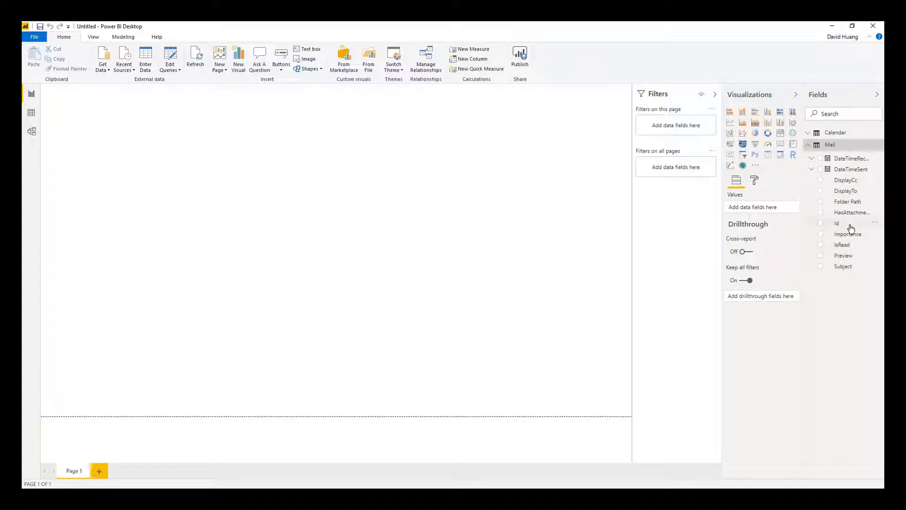
left_click_drag(850, 228, 324, 236)
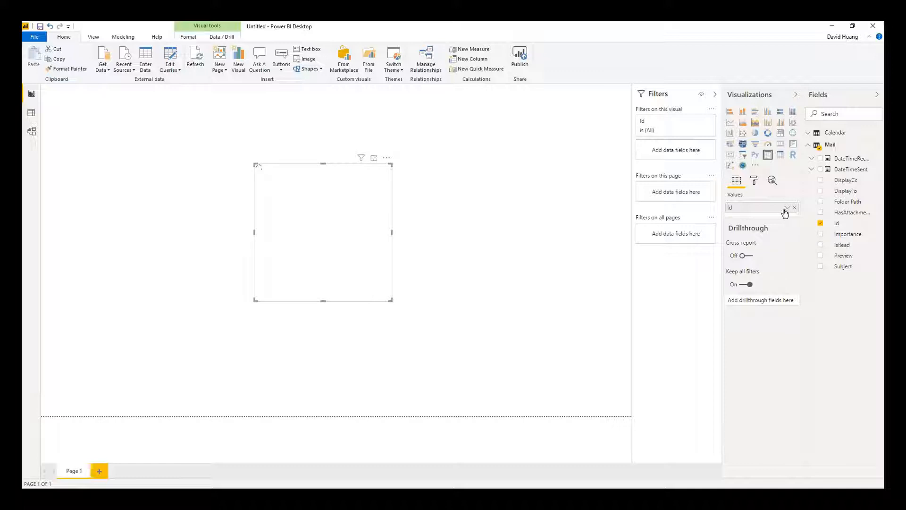
Summarize Id as Count and filter the visual to IsRead = False.
left_click(787, 208)
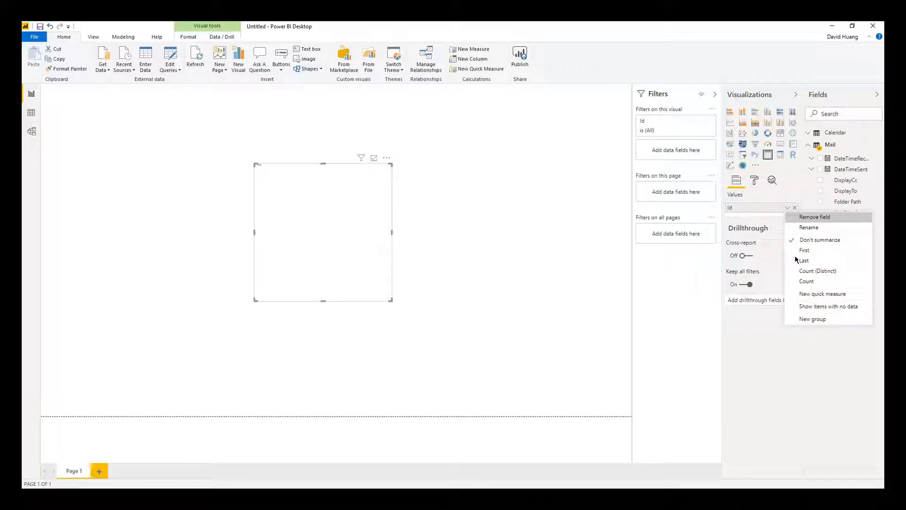
left_click(807, 282)
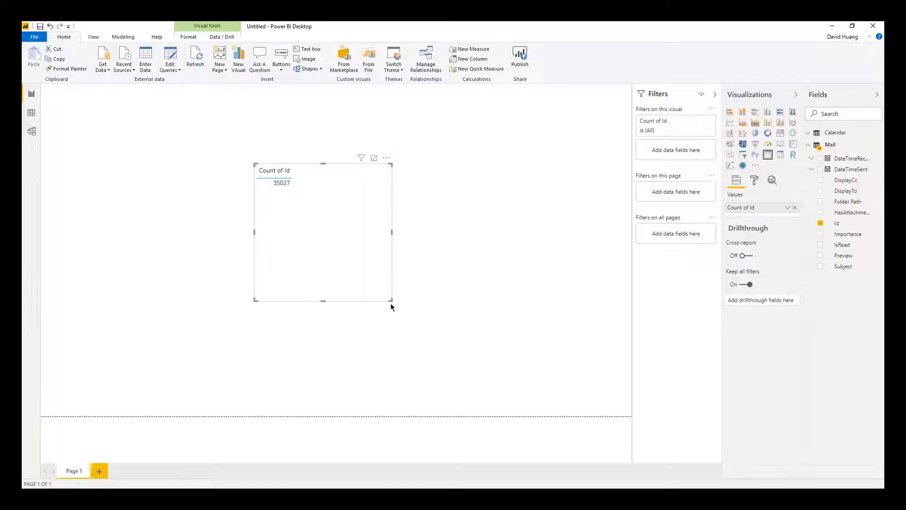
left_click_drag(391, 303, 311, 222)
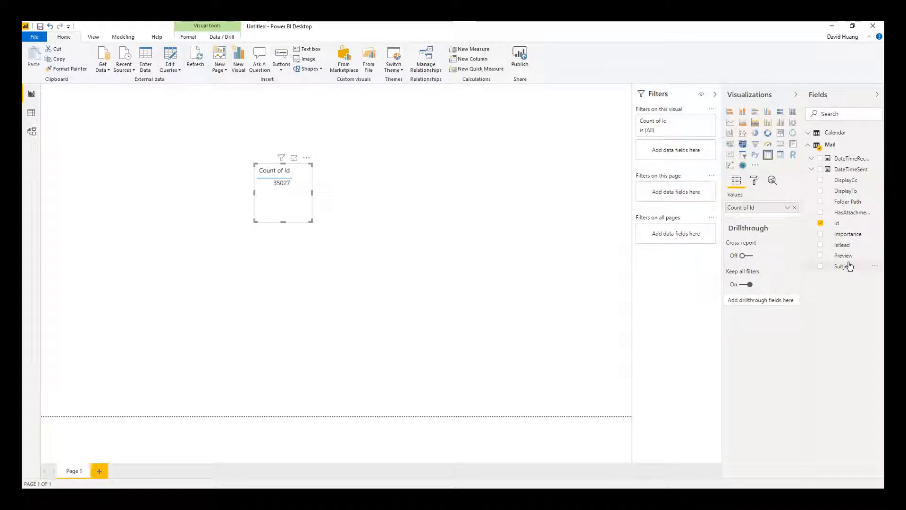
left_click_drag(847, 245, 692, 156)
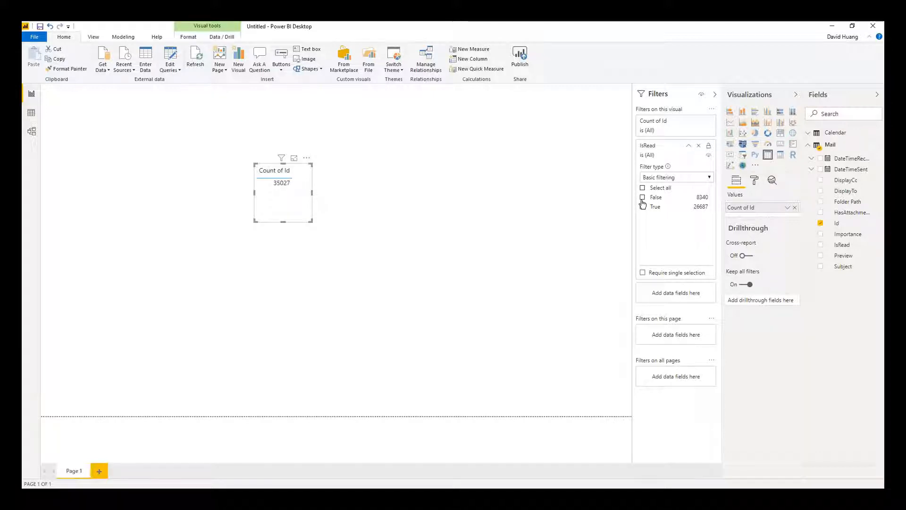
left_click(642, 197)
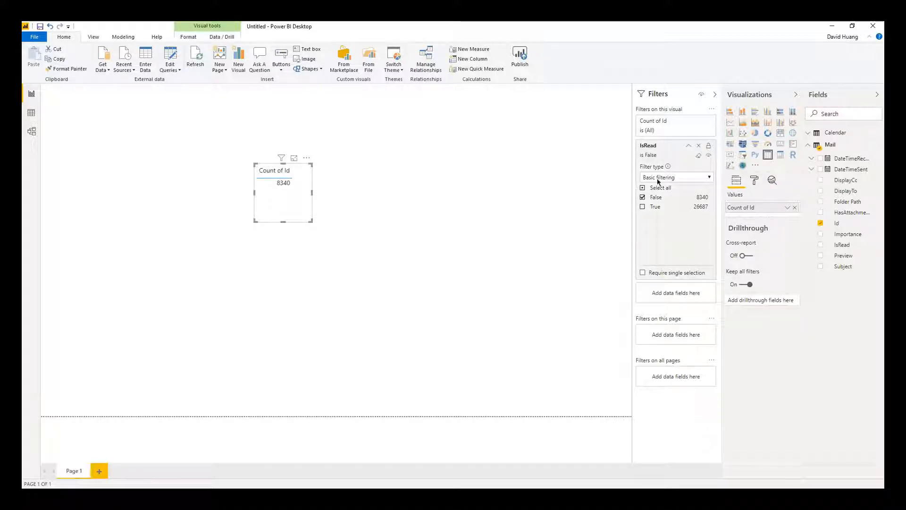
left_click(688, 146)
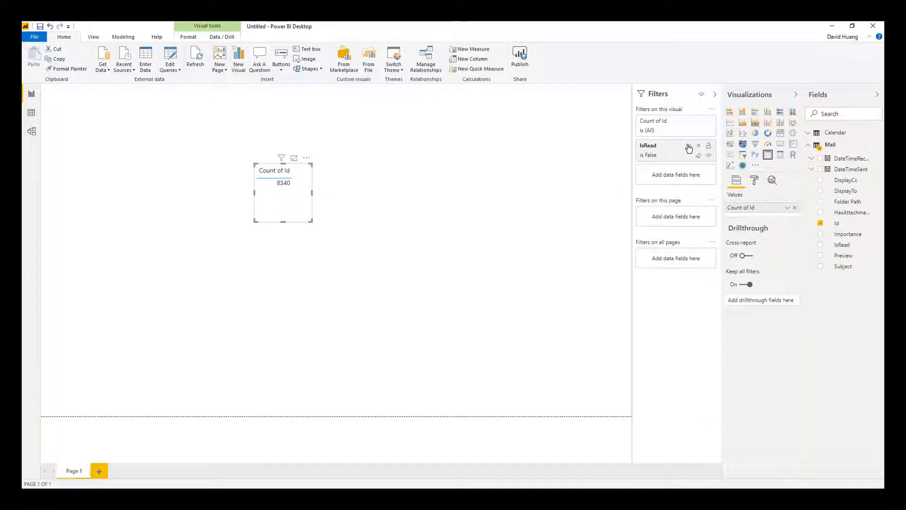
Title the visual 'Unread Emails', convert it to a card showing 8340, and place it top-left.
left_click(754, 182)
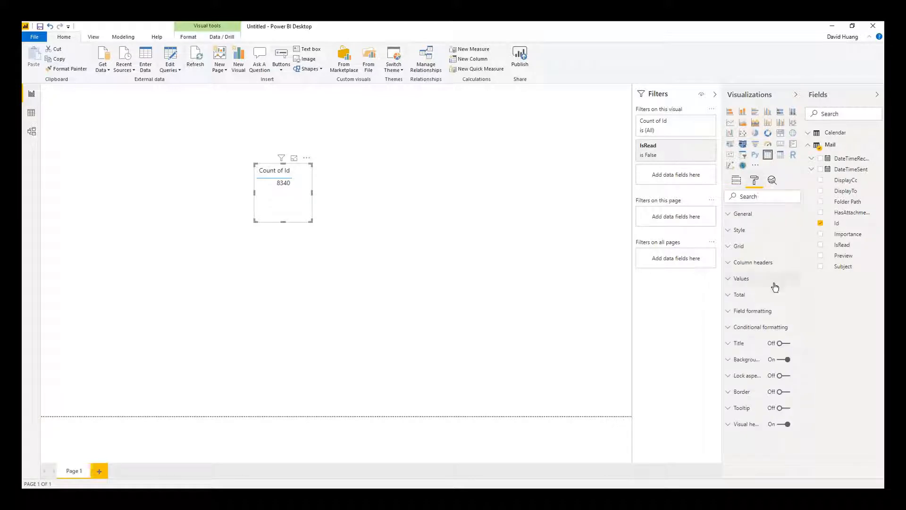
left_click(783, 343)
left_click(746, 347)
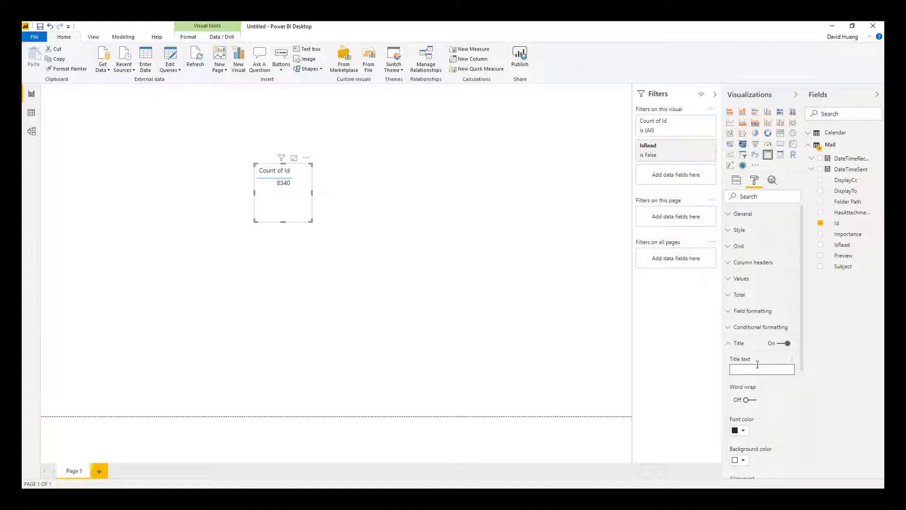
type("Unread Emails")
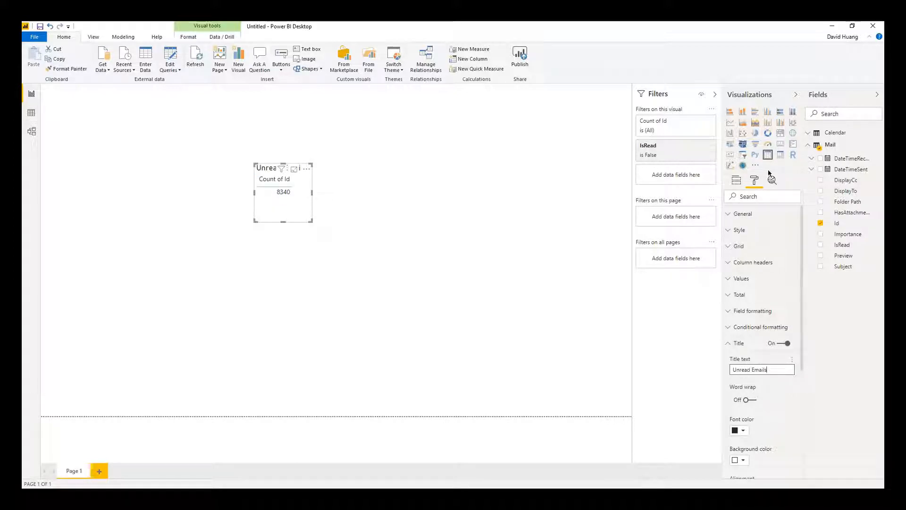
left_click(781, 146)
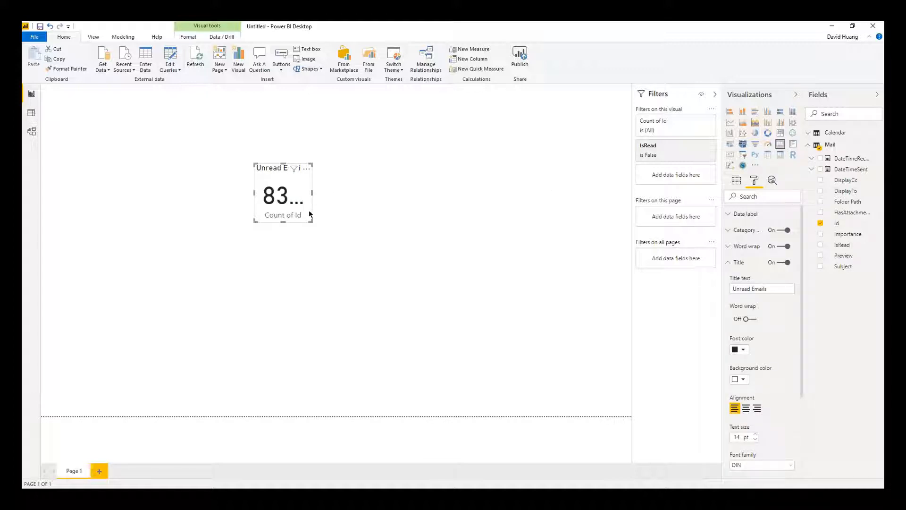
left_click_drag(312, 221, 346, 239)
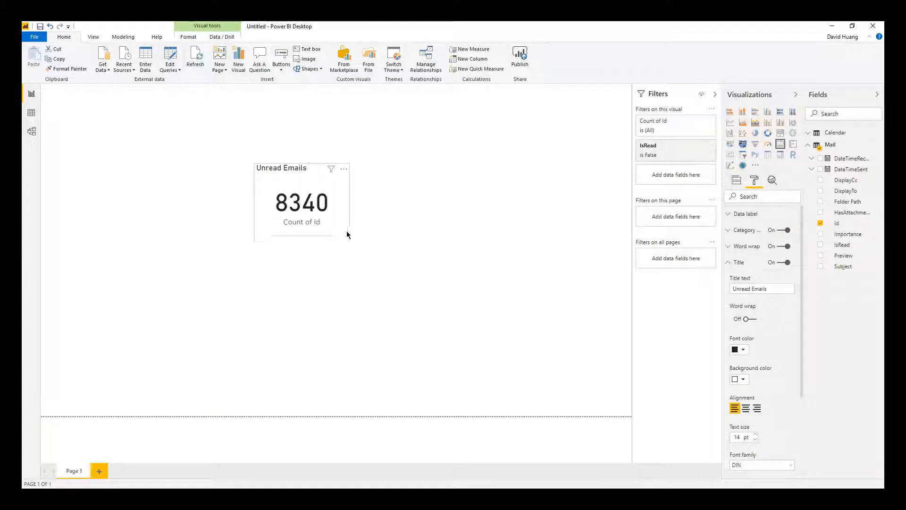
left_click_drag(310, 208, 96, 129)
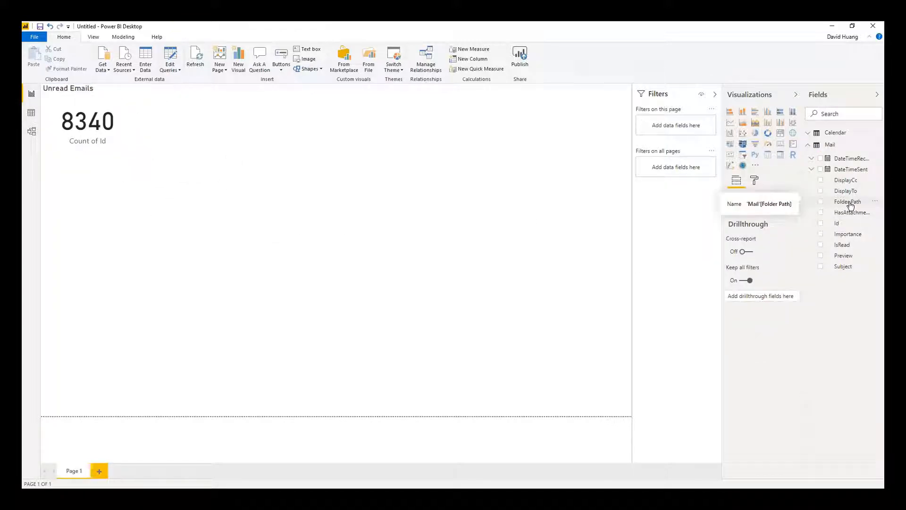
Build a Count of Id by Folder Path donut chart and position it beside the card.
left_click_drag(851, 207, 355, 185)
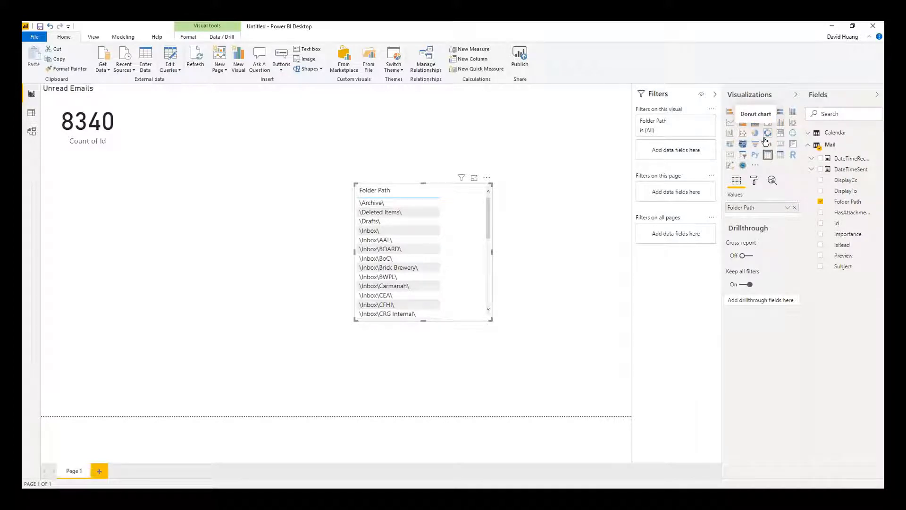
left_click(766, 136)
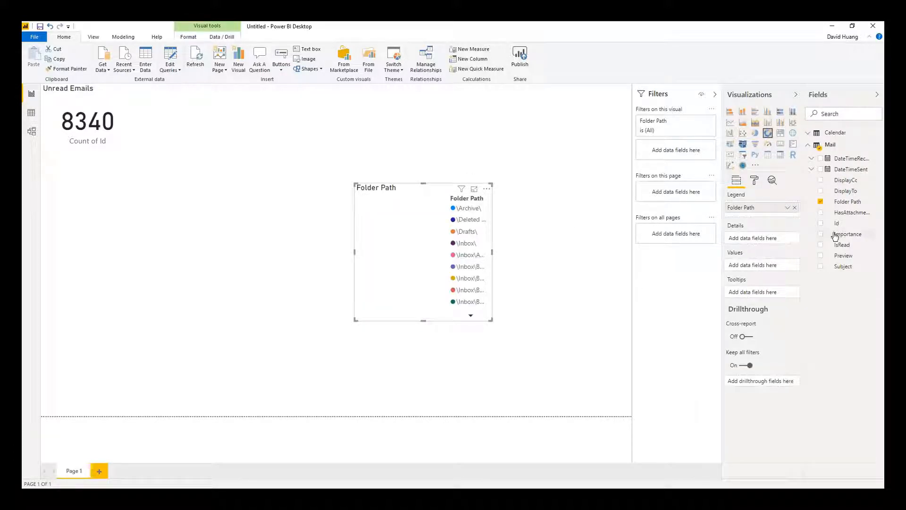
left_click_drag(836, 223, 762, 267)
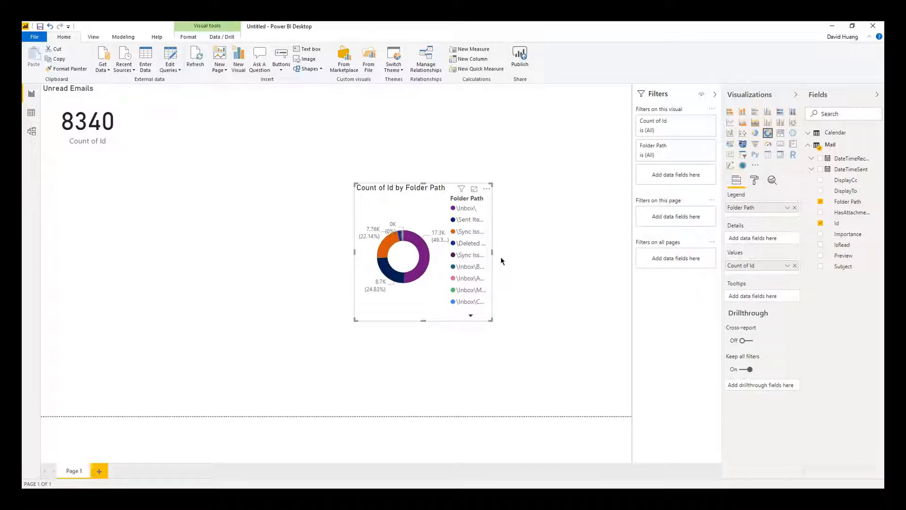
left_click_drag(354, 183, 227, 120)
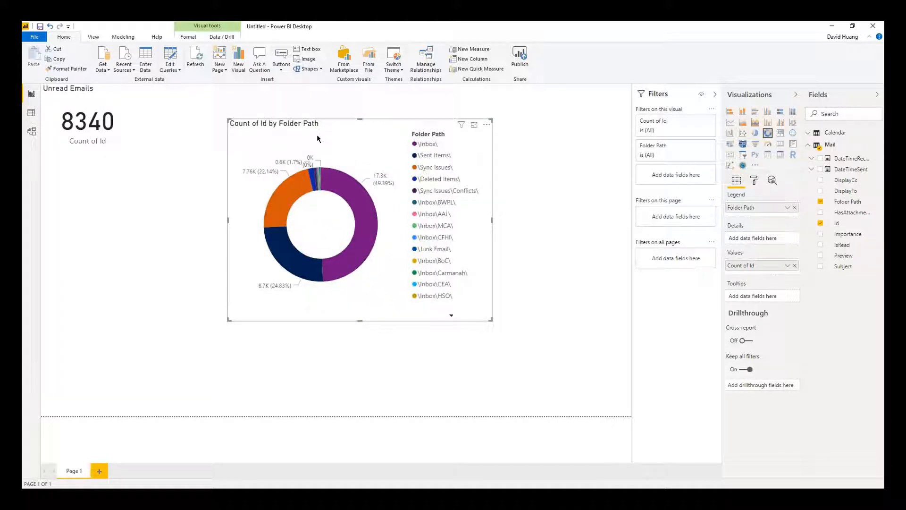
left_click_drag(317, 138, 294, 113)
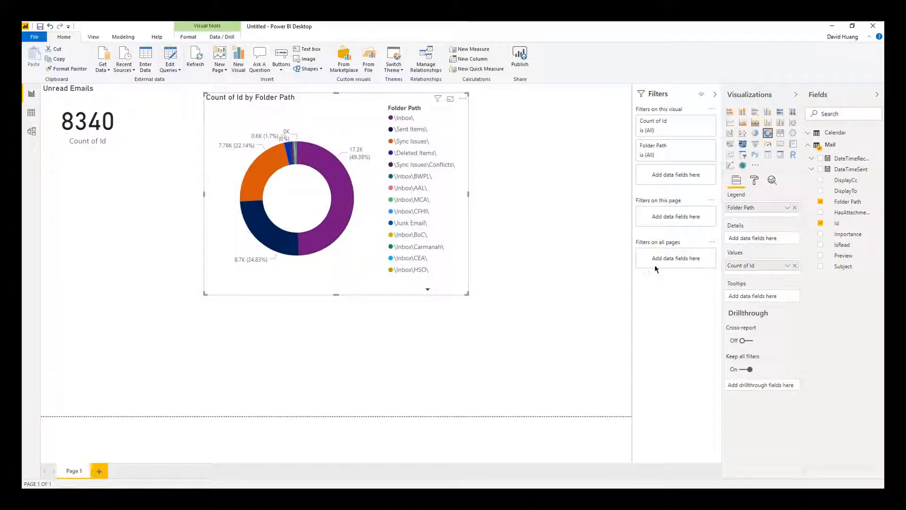
left_click(568, 339)
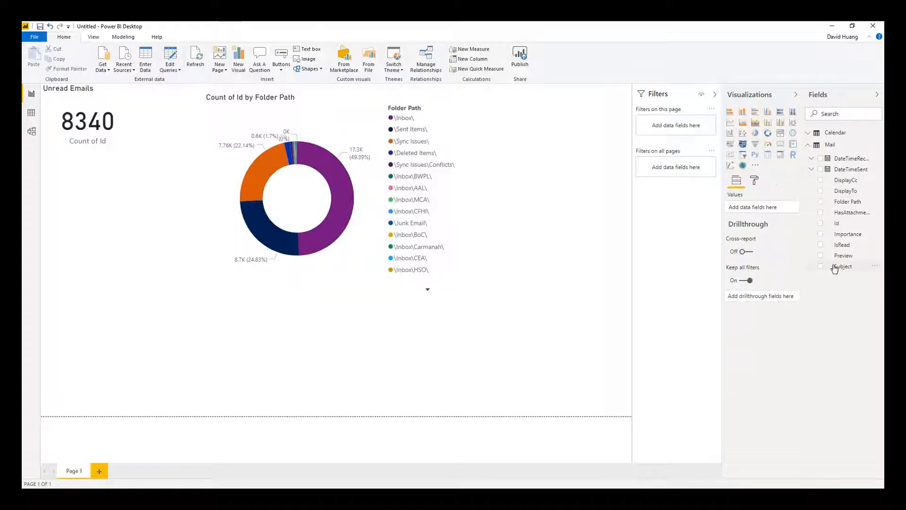
Add a wide table listing the Mail table's Subject values.
left_click_drag(843, 267, 348, 360)
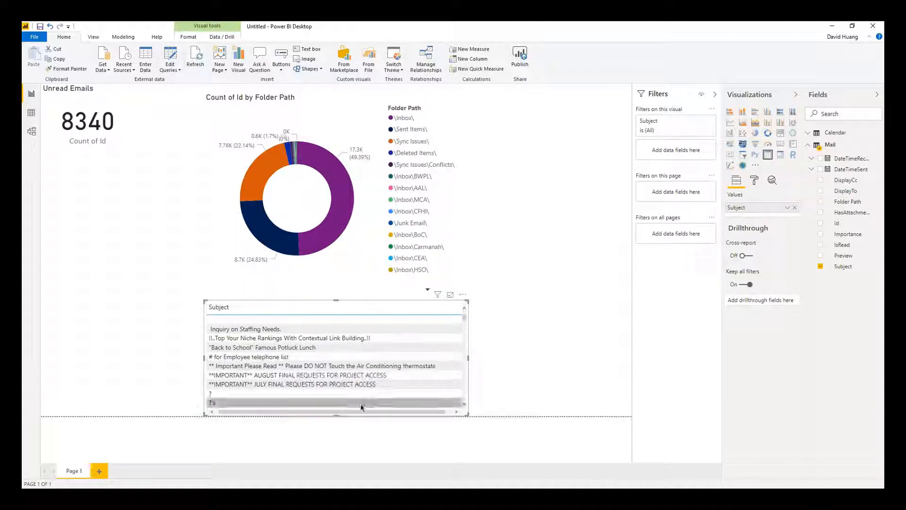
left_click_drag(356, 415, 352, 415)
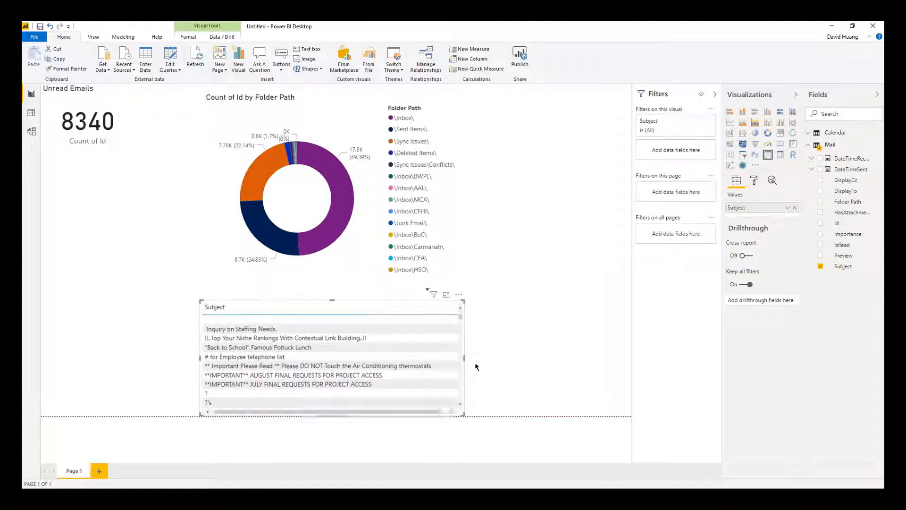
left_click_drag(466, 362, 527, 367)
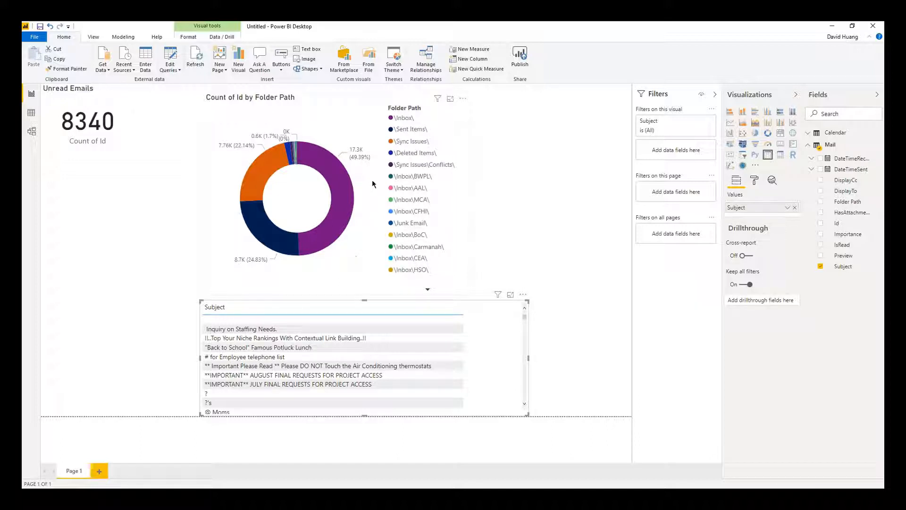
Cross-filter the report to the \Inbox\ donut slice and move the Subject table to the left edge.
mouse_move(346, 187)
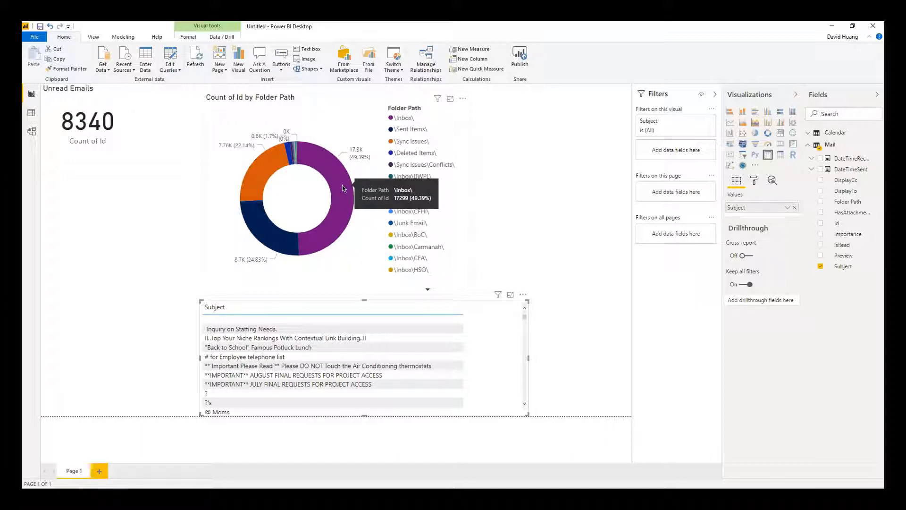
left_click(344, 184)
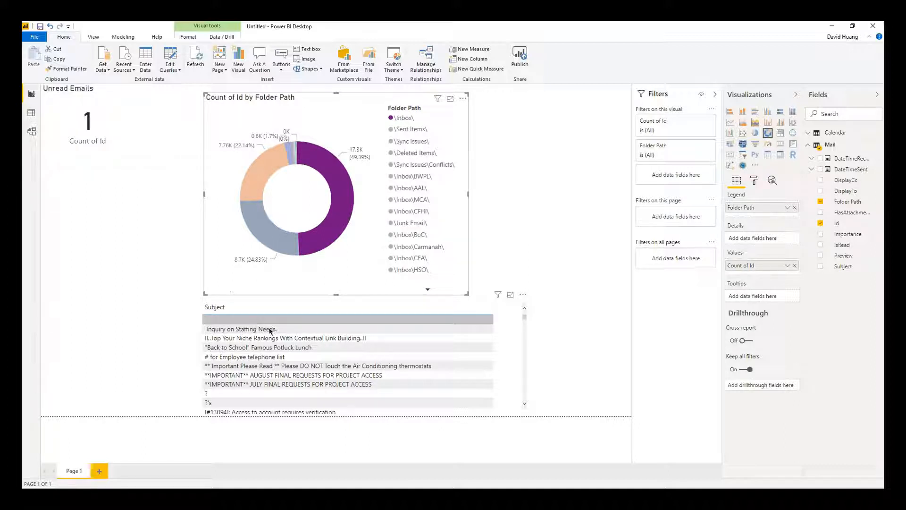
scroll(320, 348, "down", 5)
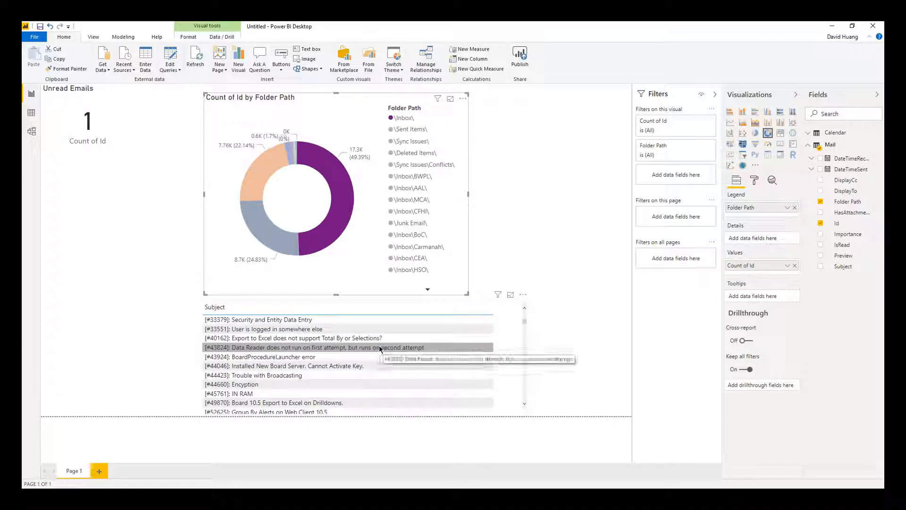
scroll(379, 345, "up", 5)
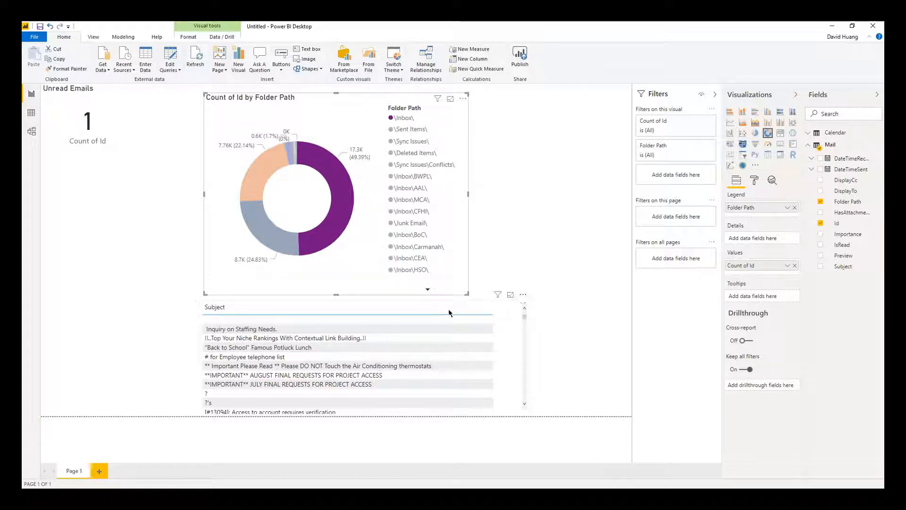
left_click_drag(449, 311, 312, 324)
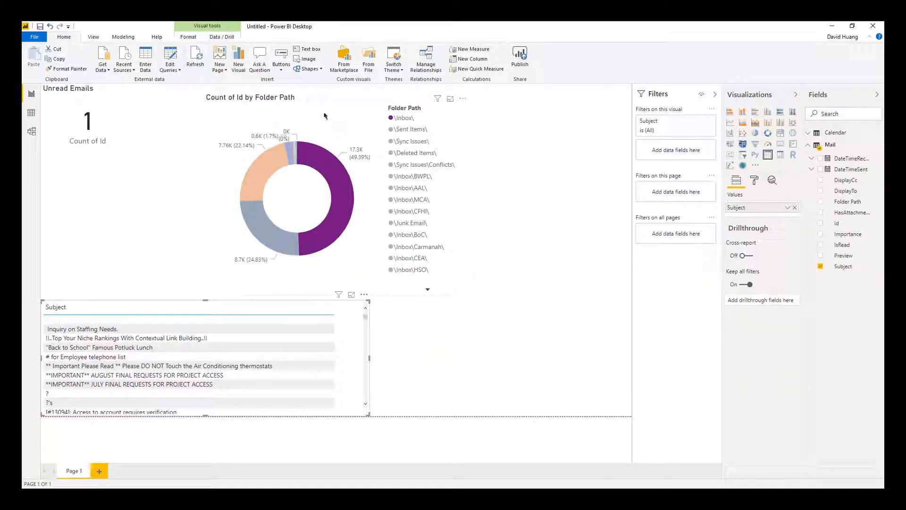
Move the donut up-left and add a Calendar Id visual summarized as Count (3850).
left_click_drag(306, 103, 244, 83)
left_click(535, 224)
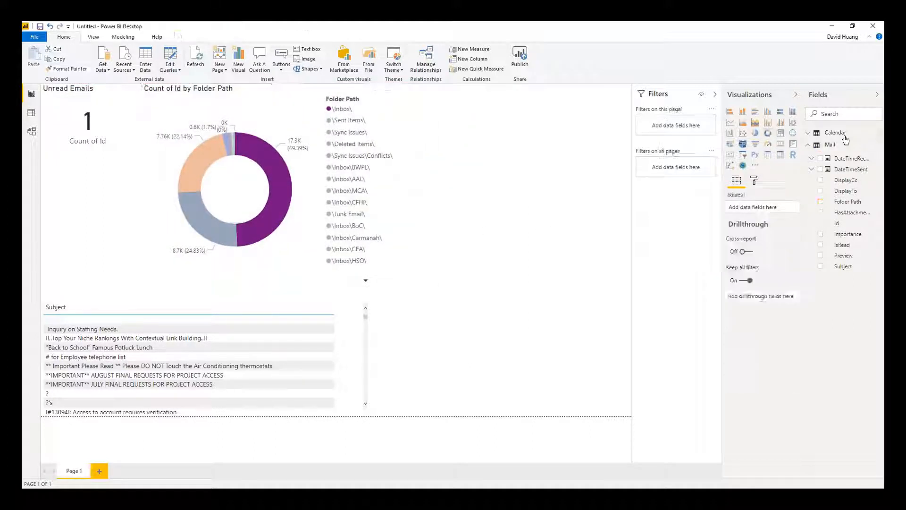
left_click(809, 133)
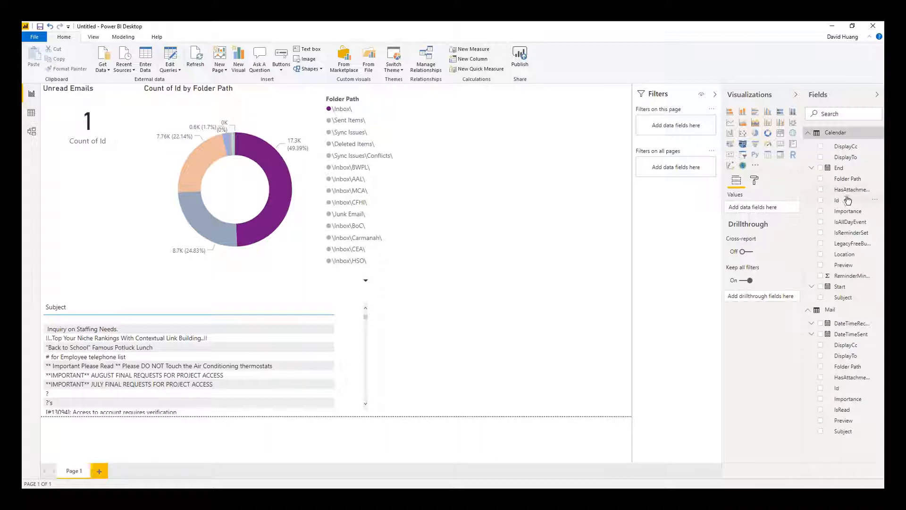
left_click_drag(847, 202, 566, 206)
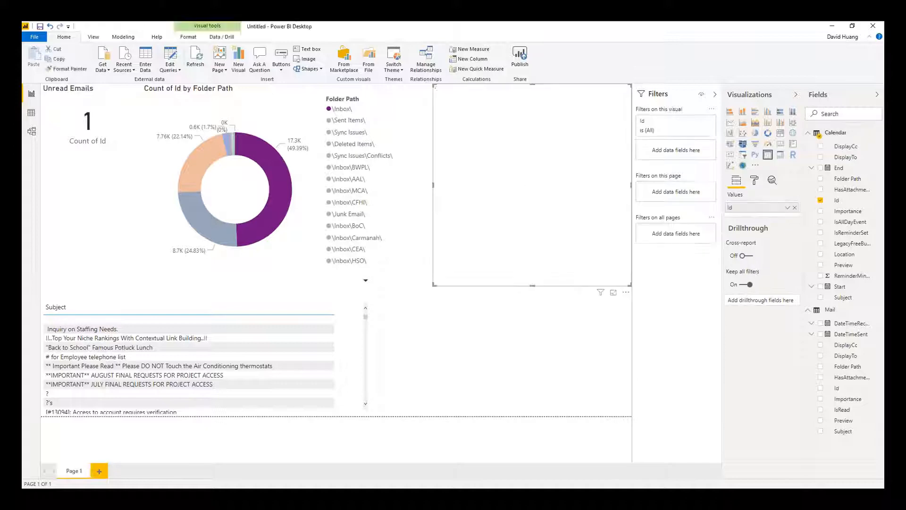
left_click(787, 208)
left_click(754, 304)
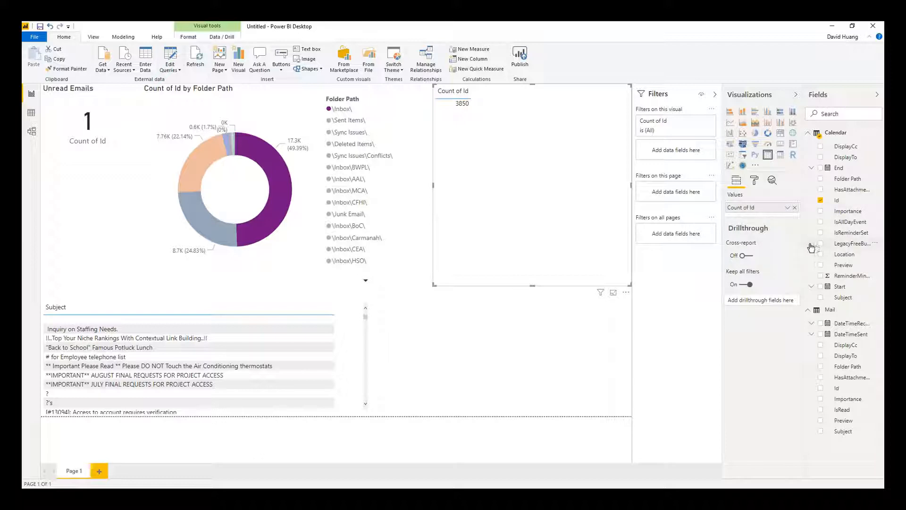
Add a relative-date filter on Start for the next 30 days, reducing the count to 17.
left_click_drag(803, 244, 784, 243)
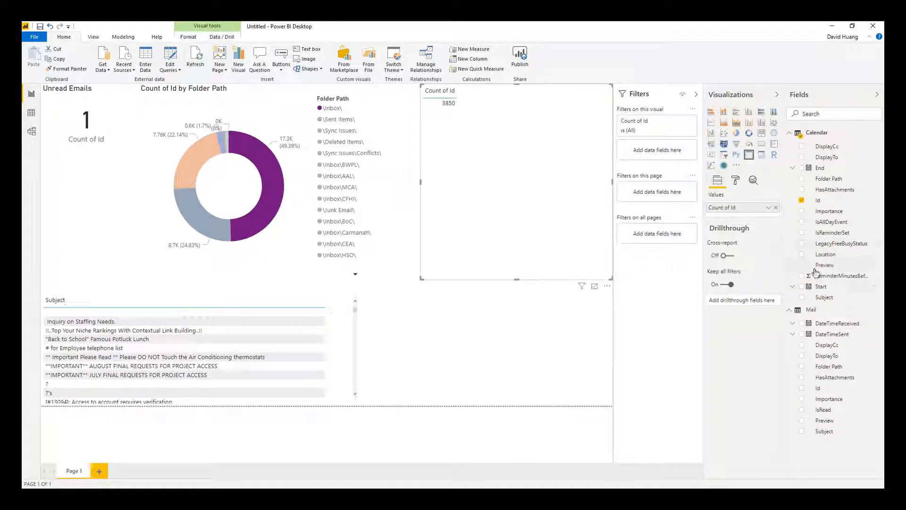
left_click_drag(825, 288, 668, 152)
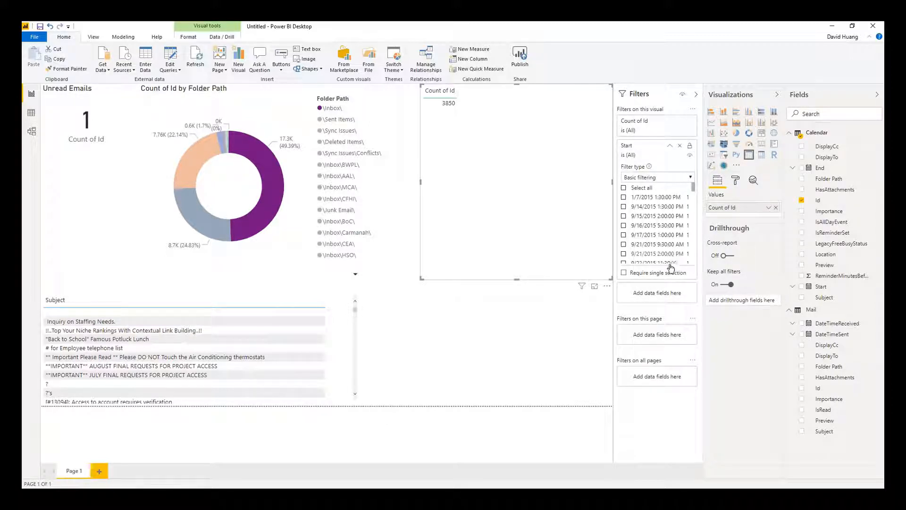
left_click(652, 180)
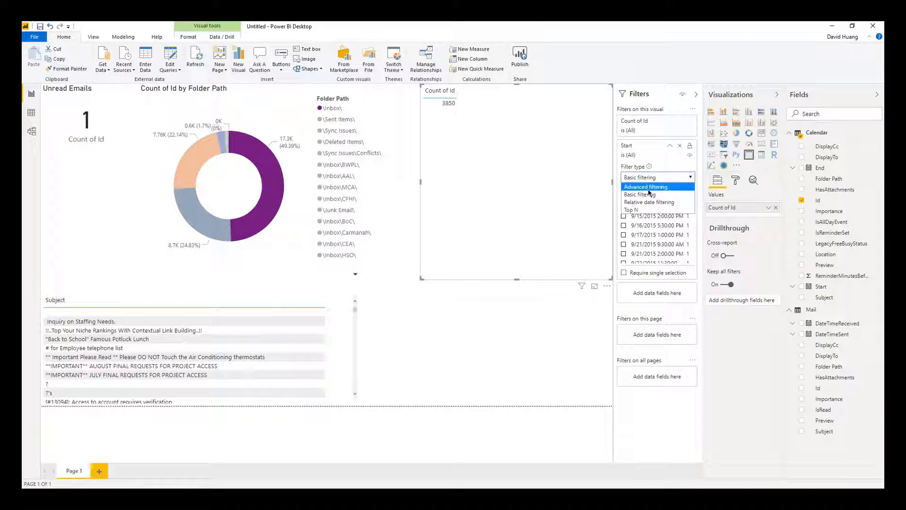
left_click(648, 203)
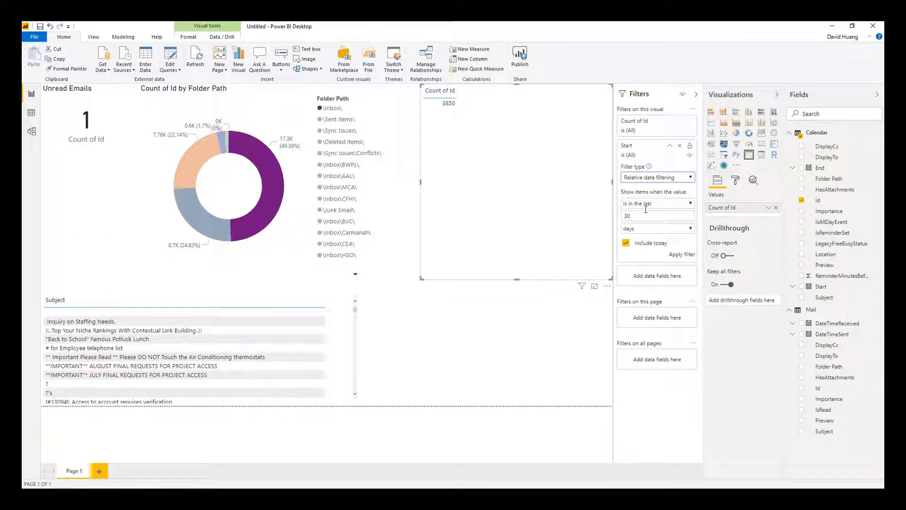
left_click(650, 206)
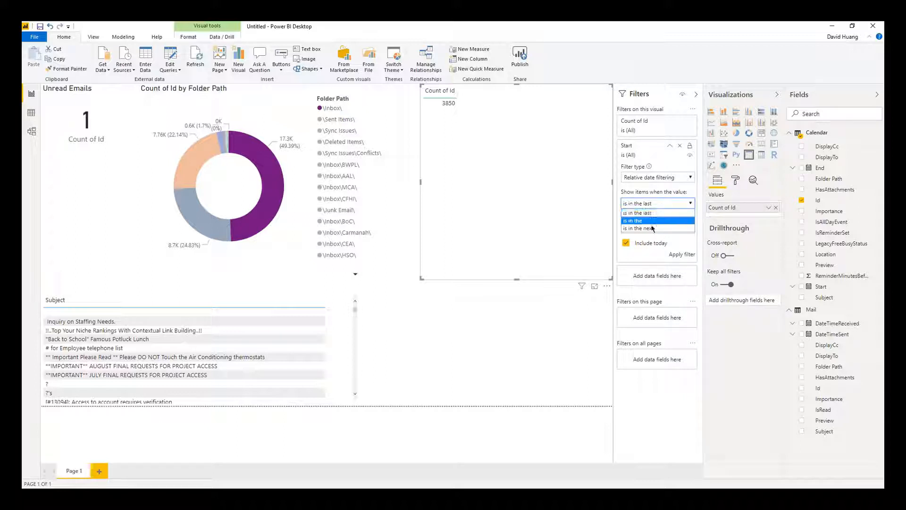
left_click(652, 229)
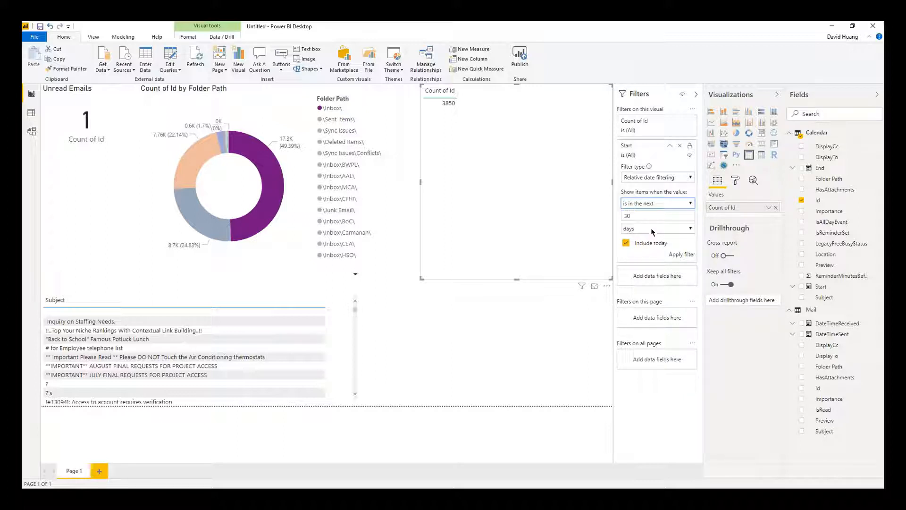
left_click(680, 255)
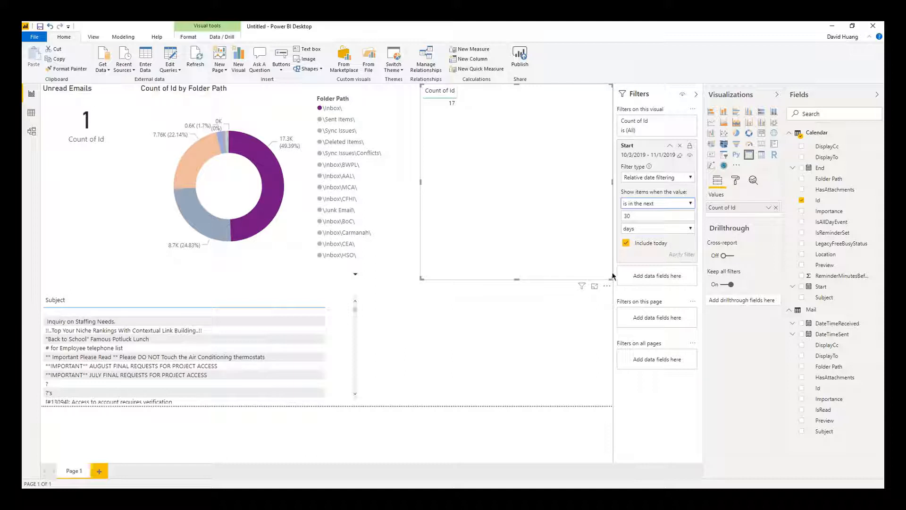
Turn on the title 'Meetings in the next 30 days' and resize the count visual smaller.
left_click(735, 180)
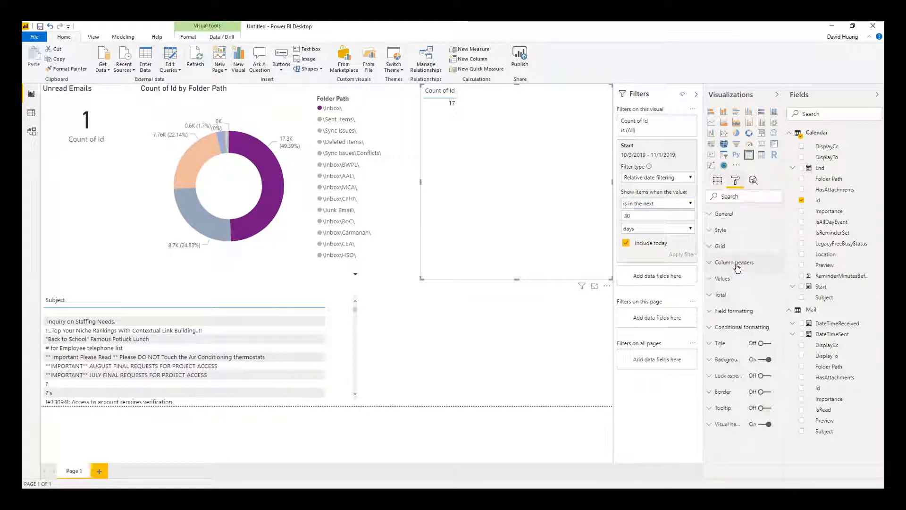
left_click(762, 343)
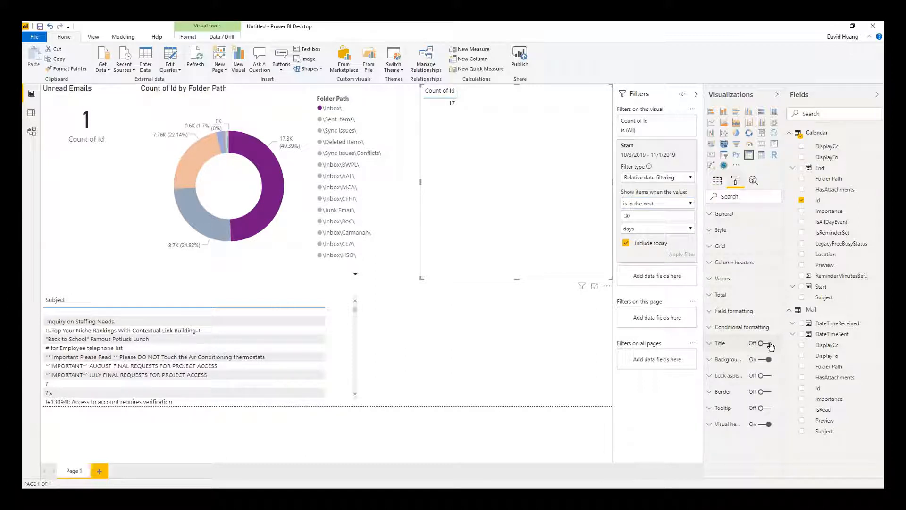
left_click(729, 348)
left_click(743, 370)
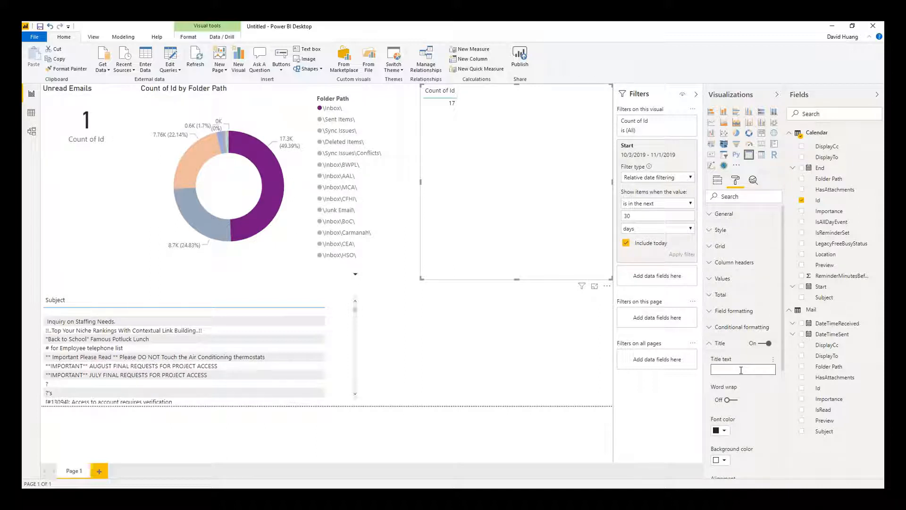
type("Meetings in the next 30 days")
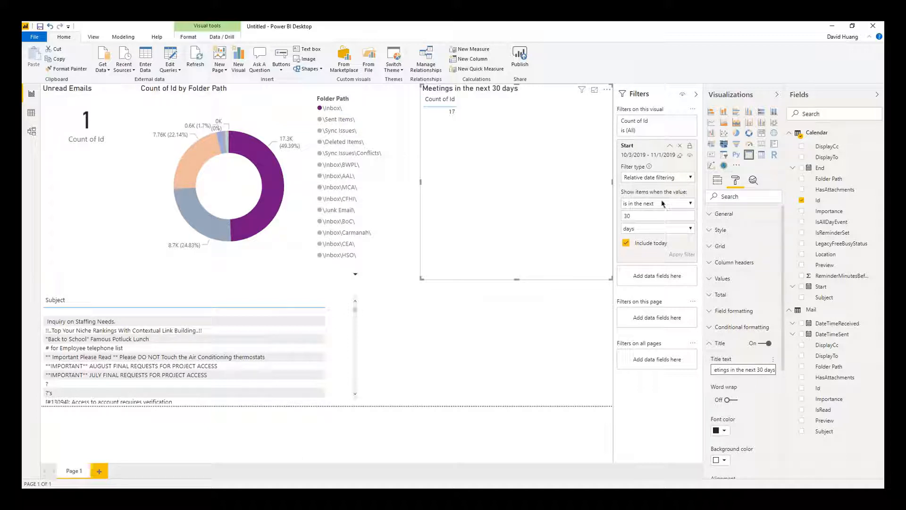
left_click_drag(611, 279, 561, 138)
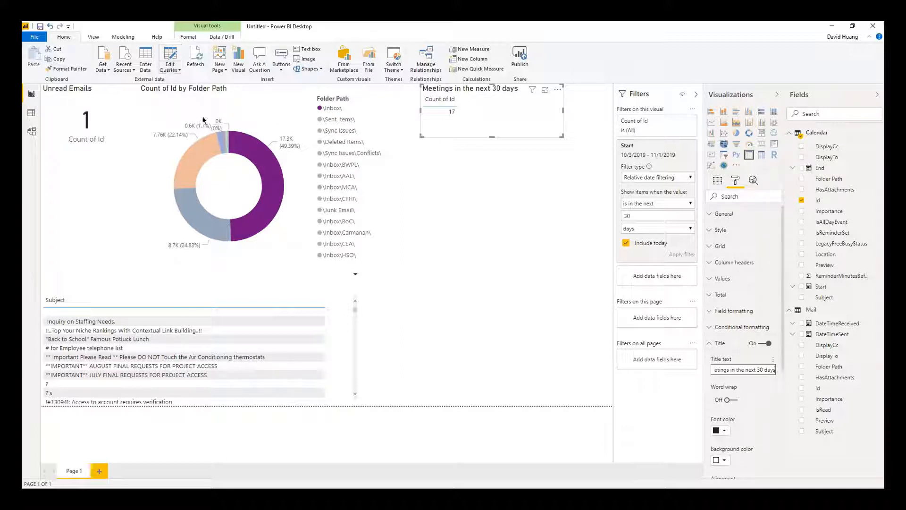
Open Power Query Editor and show the Mail query's data.
left_click(169, 70)
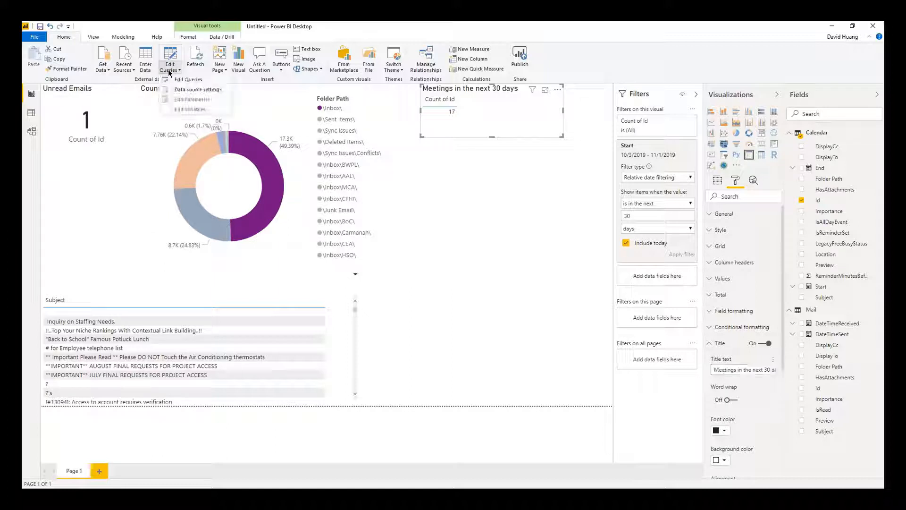
left_click(184, 80)
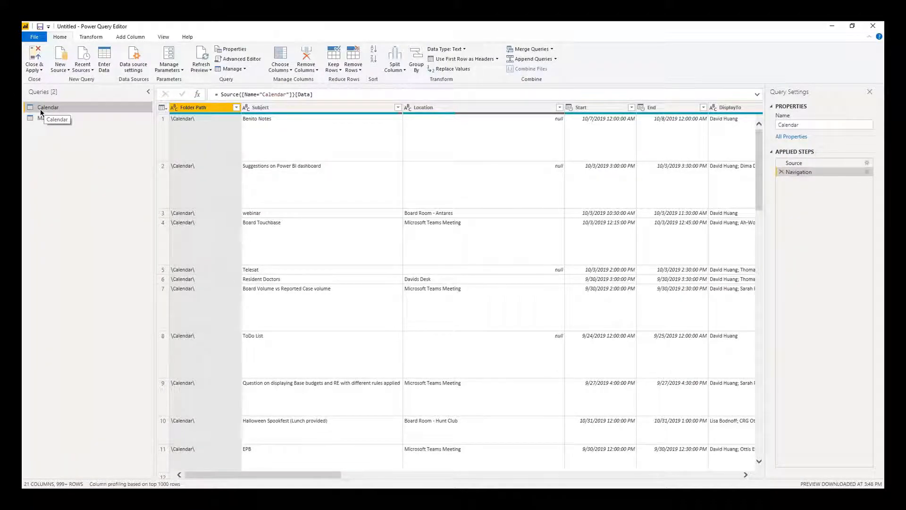
left_click(49, 120)
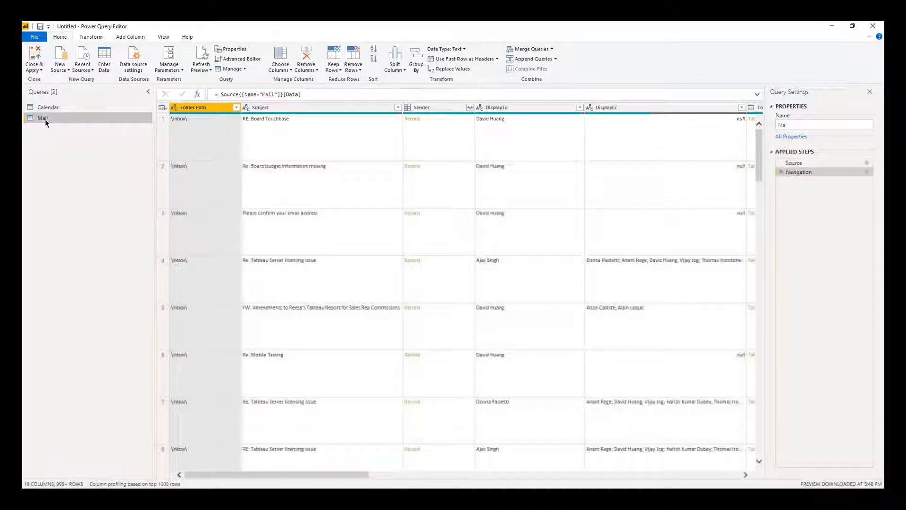
Duplicate the Mail query and rename the copy to Attachments.
right_click(45, 119)
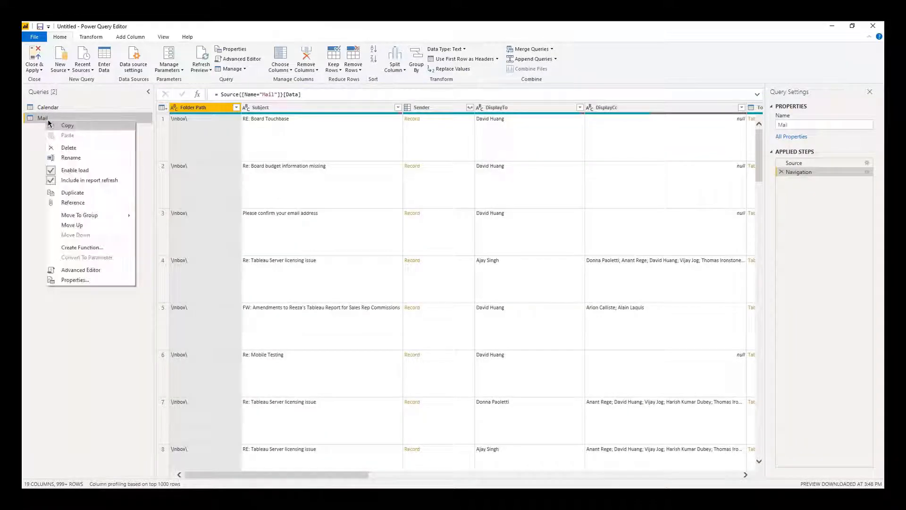
left_click(109, 193)
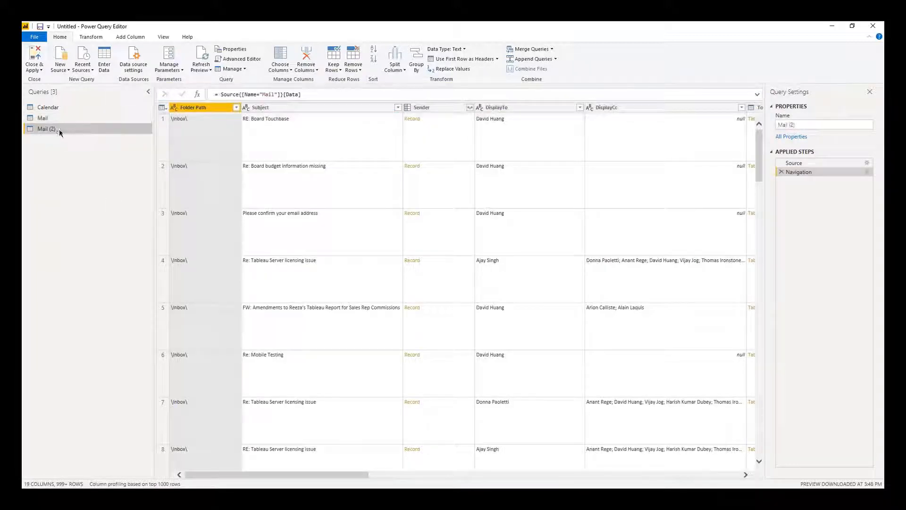
right_click(60, 129)
left_click(100, 168)
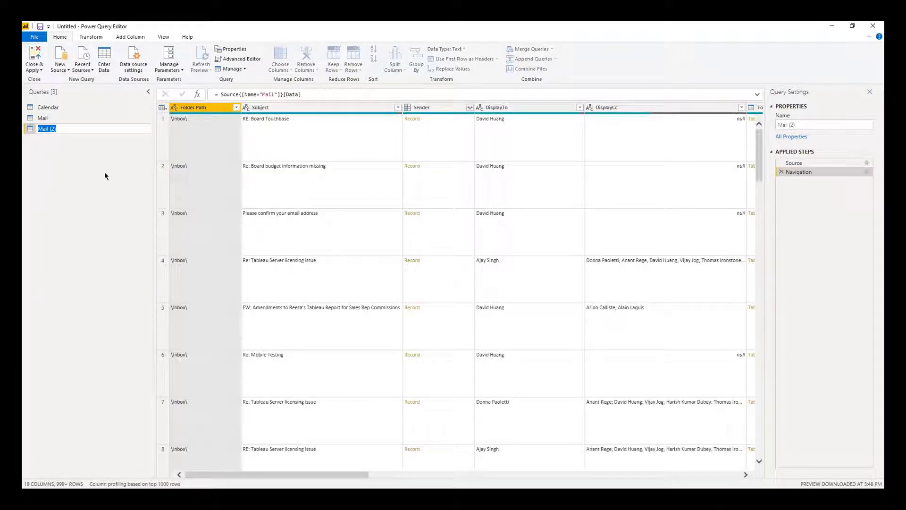
type("Attachments")
key("Return")
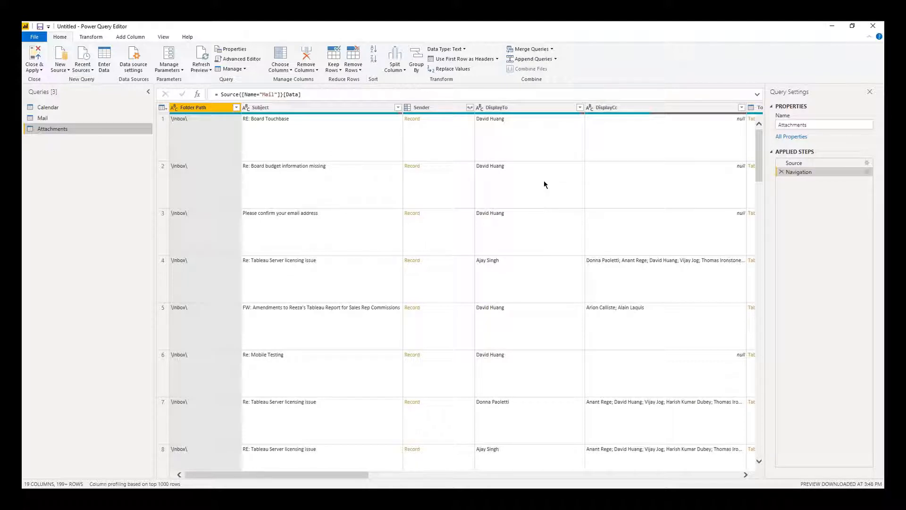
Filter Folder Path to only \Inbox\Demo\ by searching 'demo', leaving 2 emails.
left_click(236, 109)
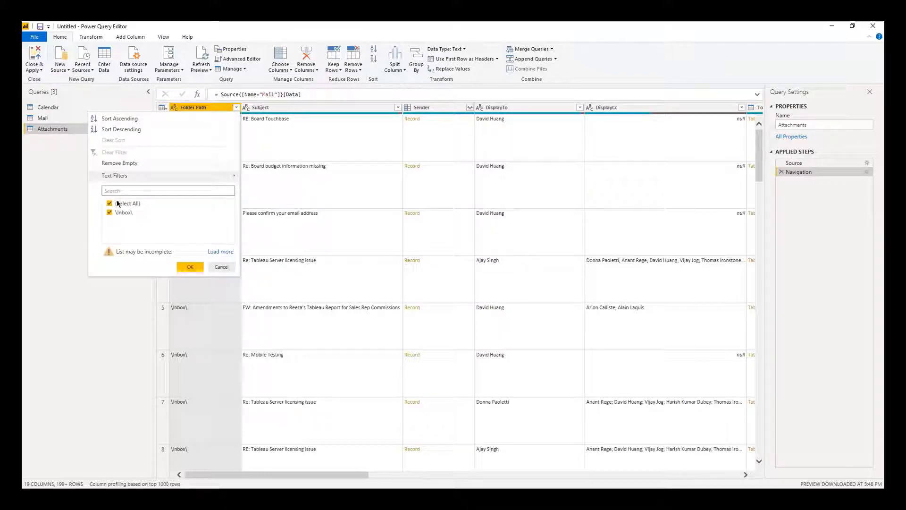
type("demo")
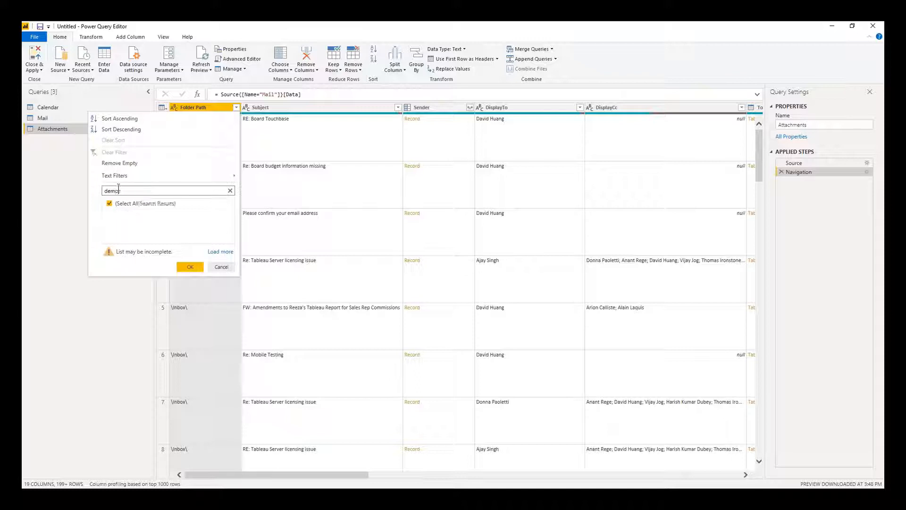
left_click(220, 252)
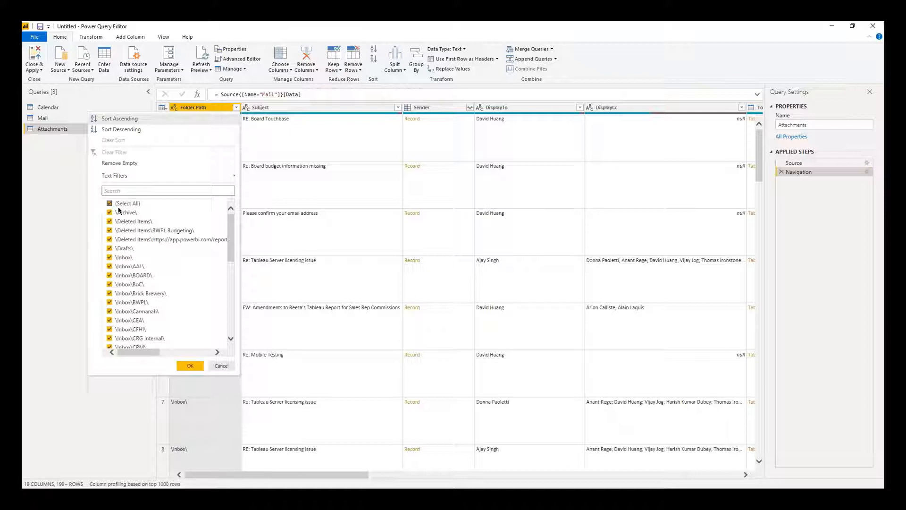
left_click(110, 203)
scroll(163, 286, "down", 10)
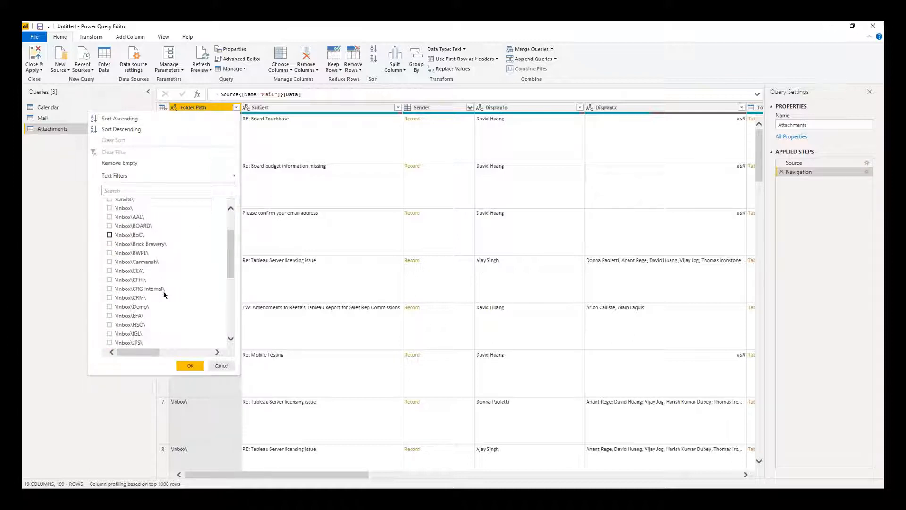
scroll(166, 283, "up", 10)
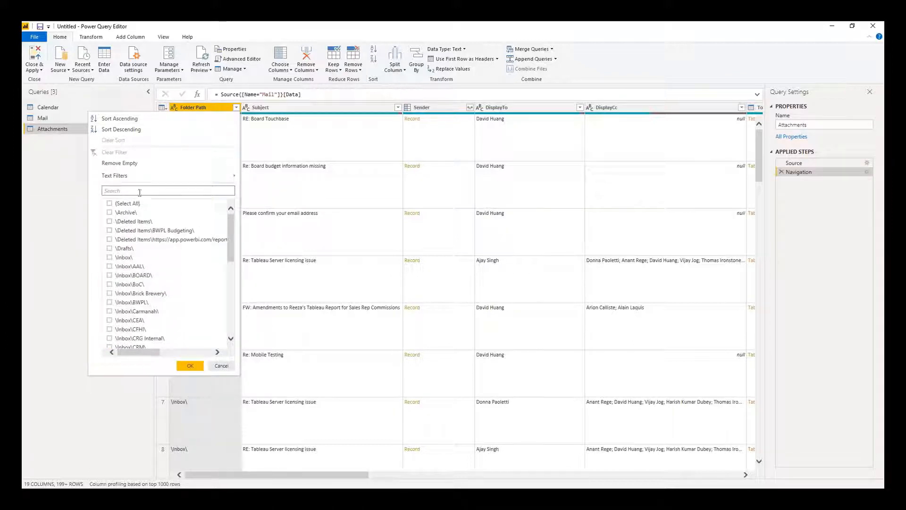
left_click(140, 191)
type("demo")
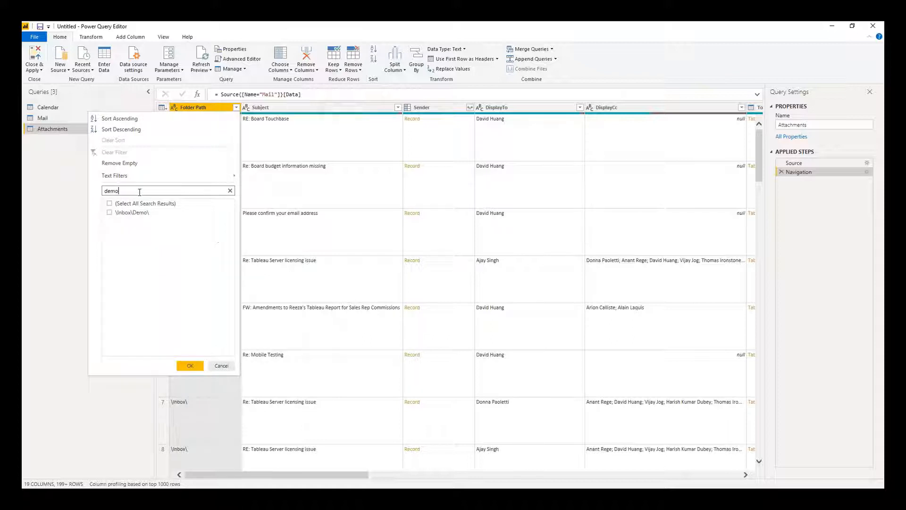
left_click(116, 214)
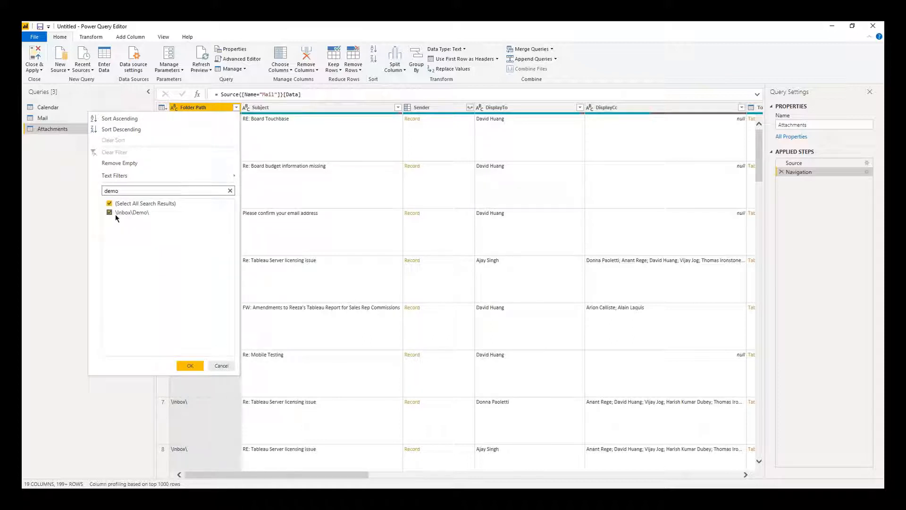
left_click(185, 368)
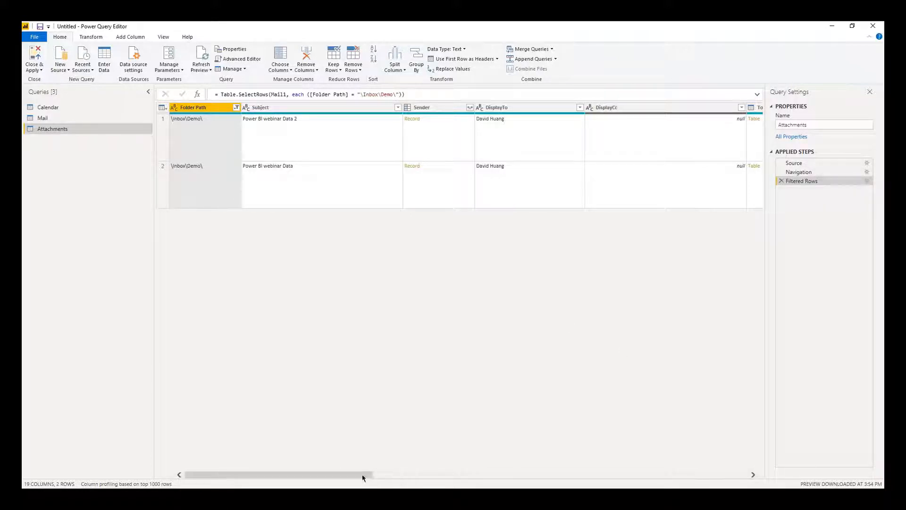
left_click_drag(362, 475, 569, 481)
Filter DateTimeReceived with Is Latest so only the newest email remains.
left_click(457, 108)
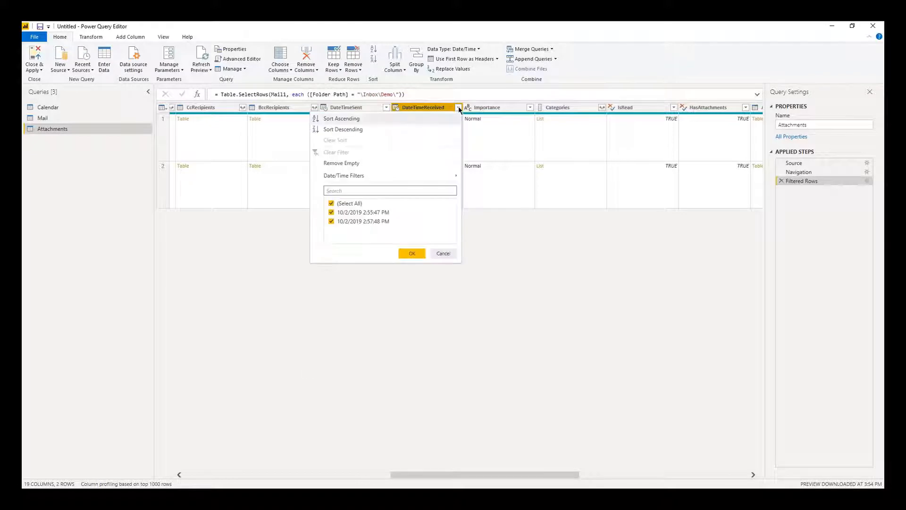
mouse_move(359, 177)
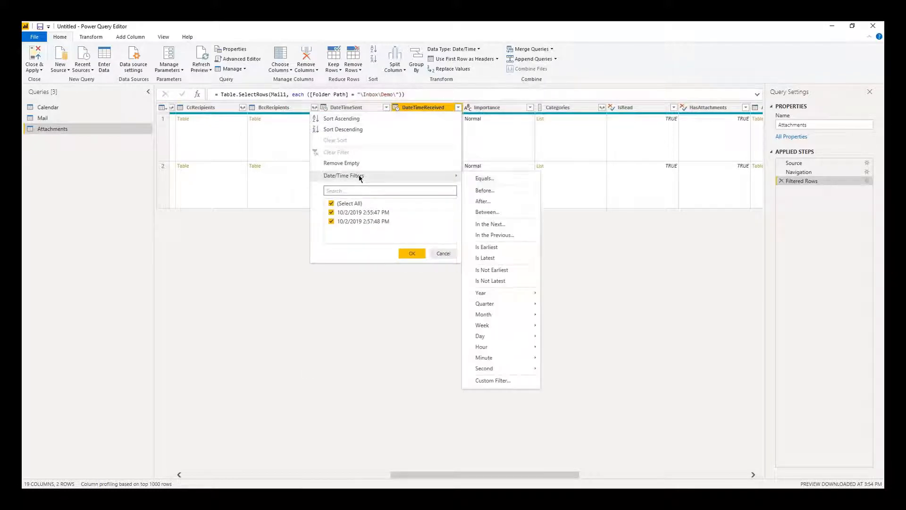
left_click(503, 261)
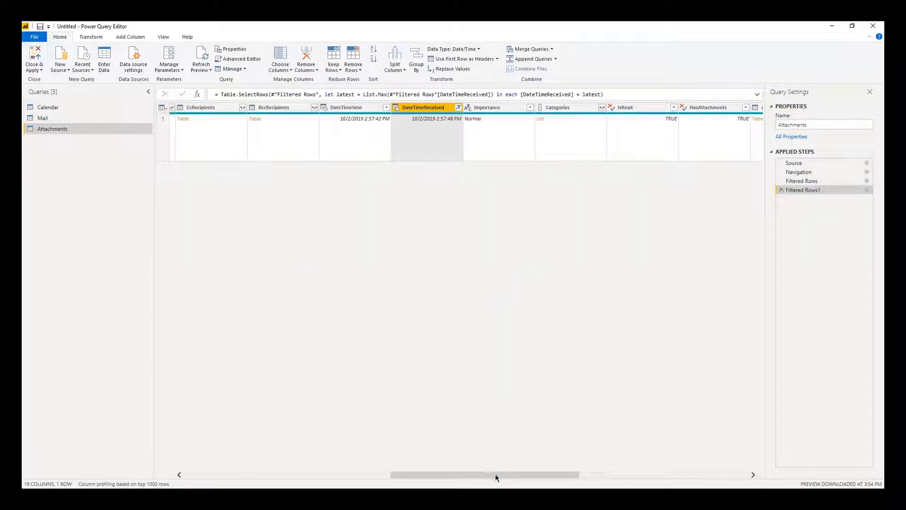
left_click_drag(495, 474, 669, 478)
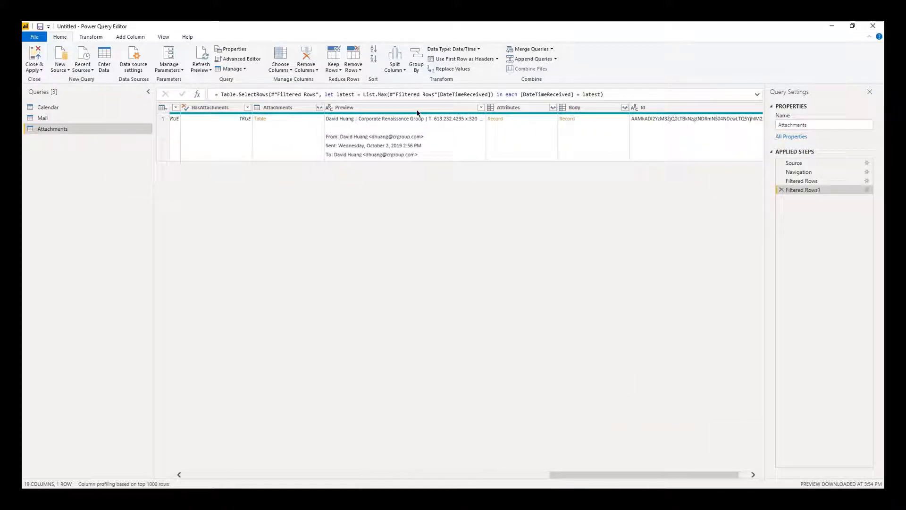
left_click(282, 110)
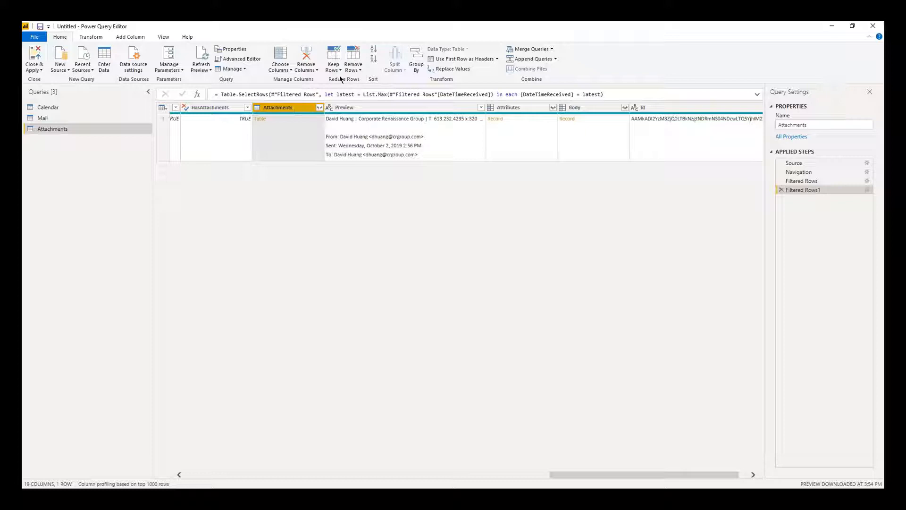
Keep only the Attachments column and expand it into file details.
right_click(290, 109)
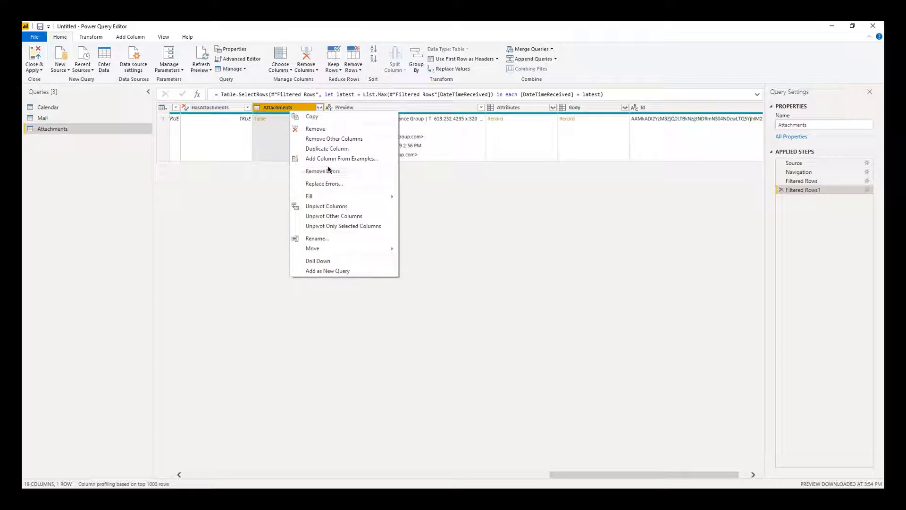
left_click(339, 139)
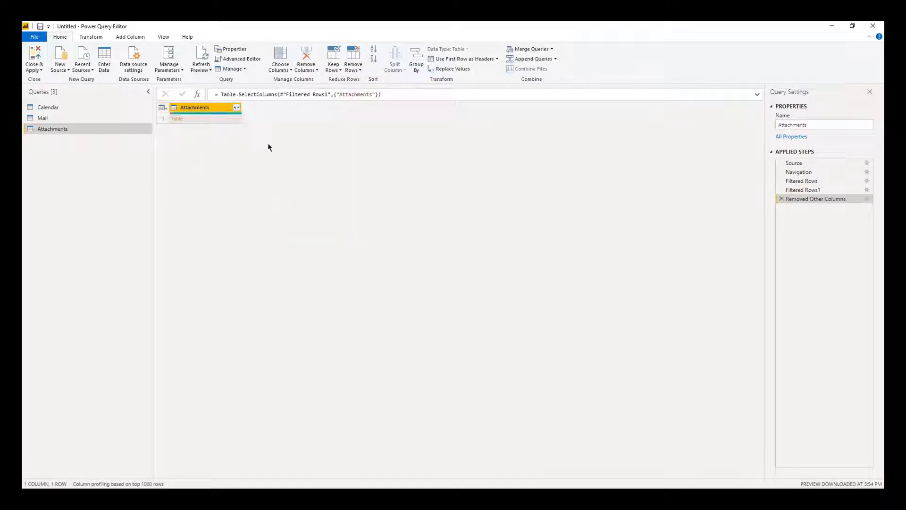
left_click(237, 108)
left_click(185, 236)
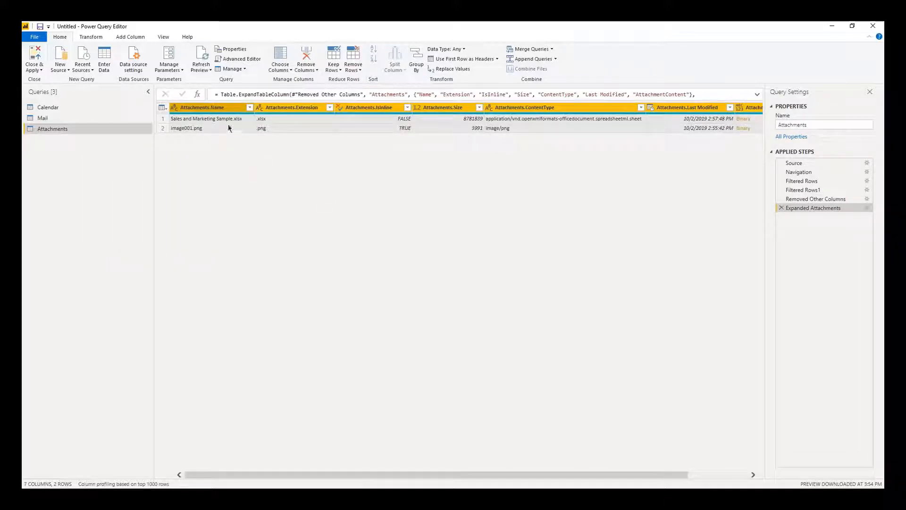
Drill into the spreadsheet attachment's Binary content.
left_click(214, 128)
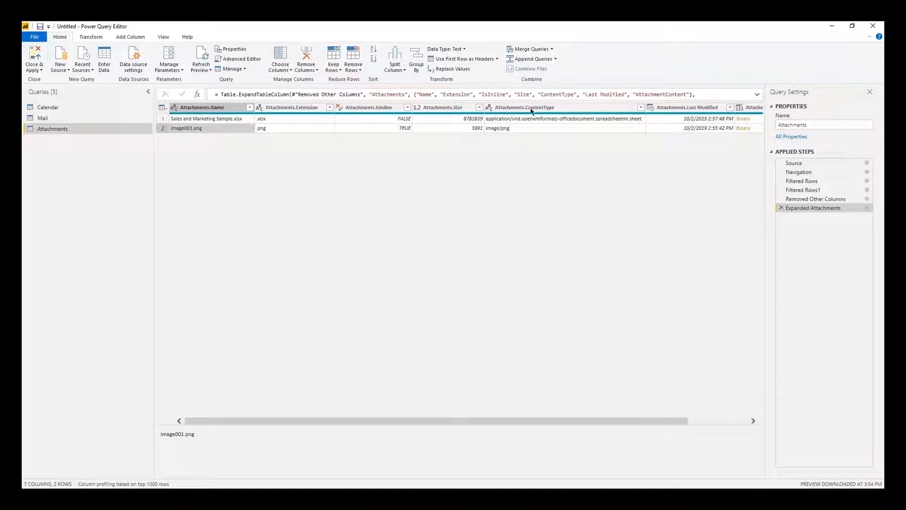
left_click_drag(665, 423, 725, 423)
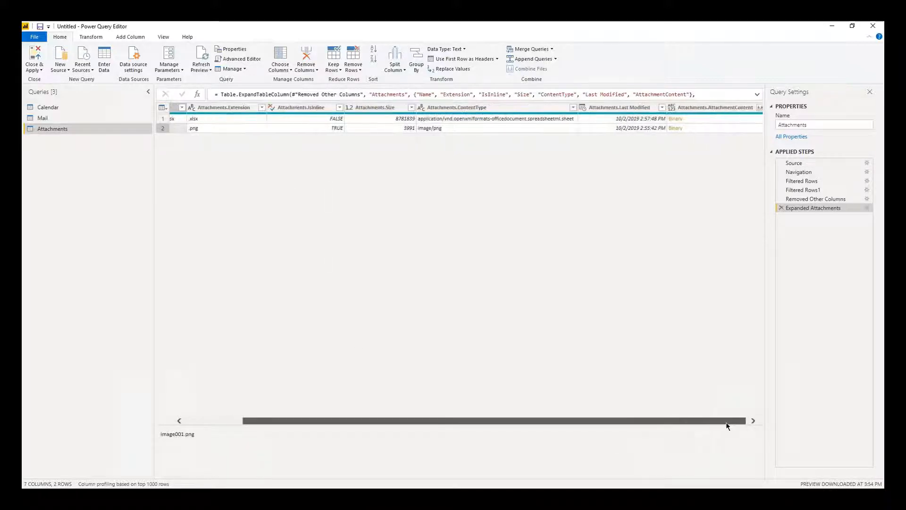
left_click(679, 122)
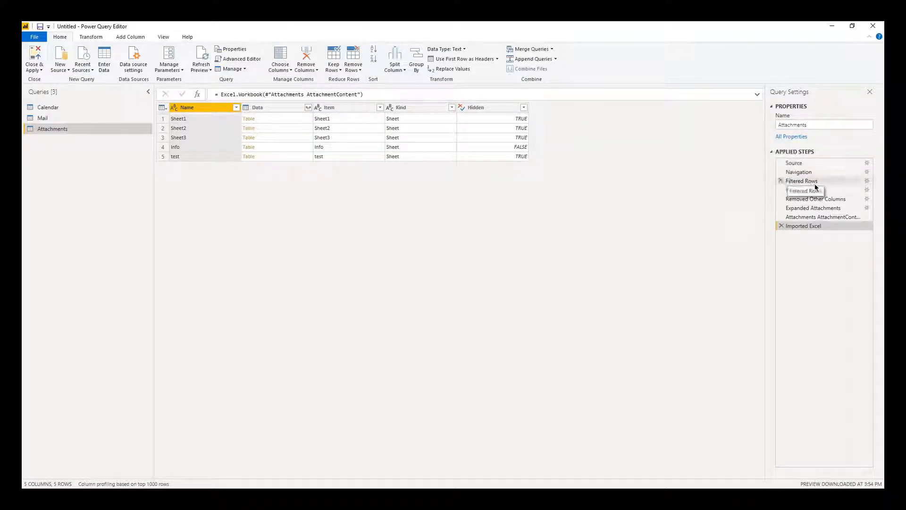
Open the Sheet1 table from the imported Excel workbook.
left_click_drag(813, 188, 810, 193)
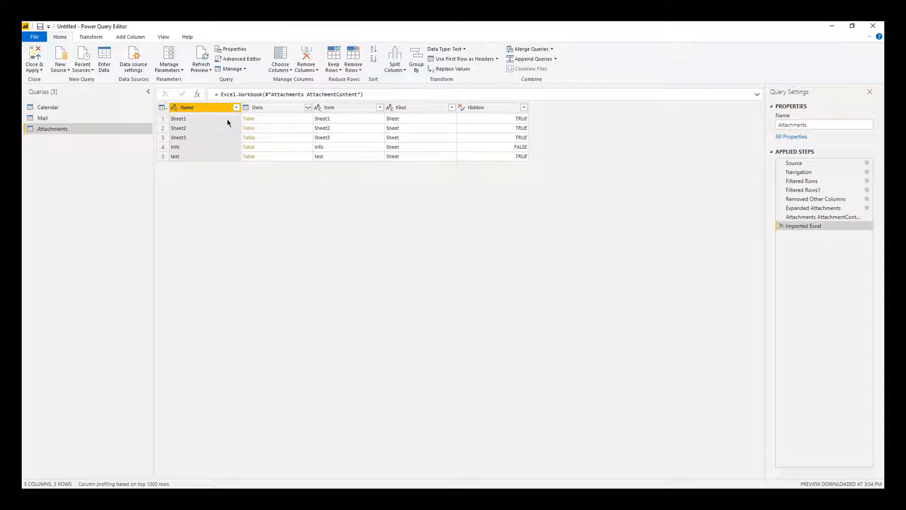
left_click(248, 119)
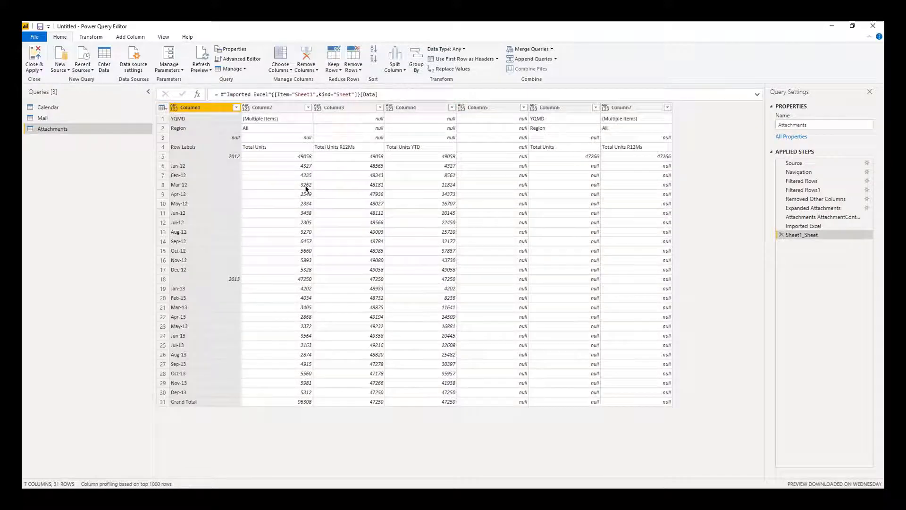
Inspect the junk rows above Row Labels in Sheet1 and show the Remove Rows options.
left_click(304, 170)
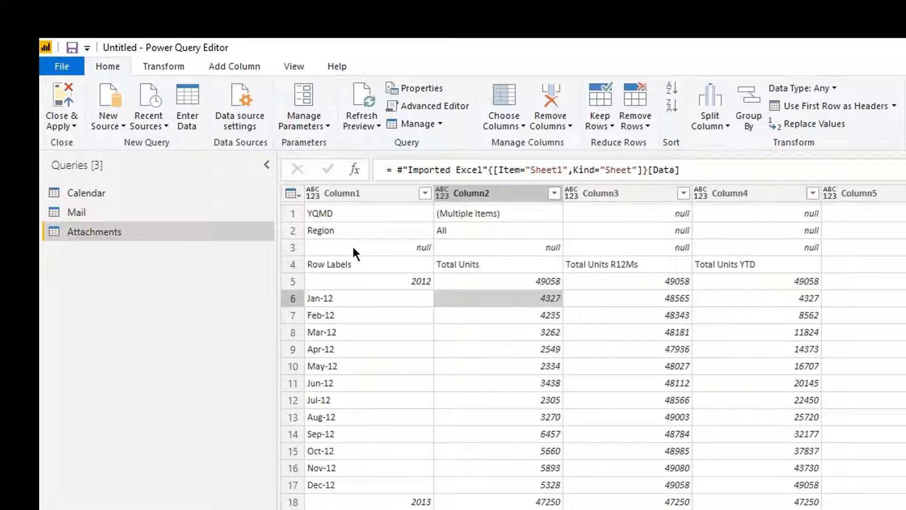
left_click(420, 240)
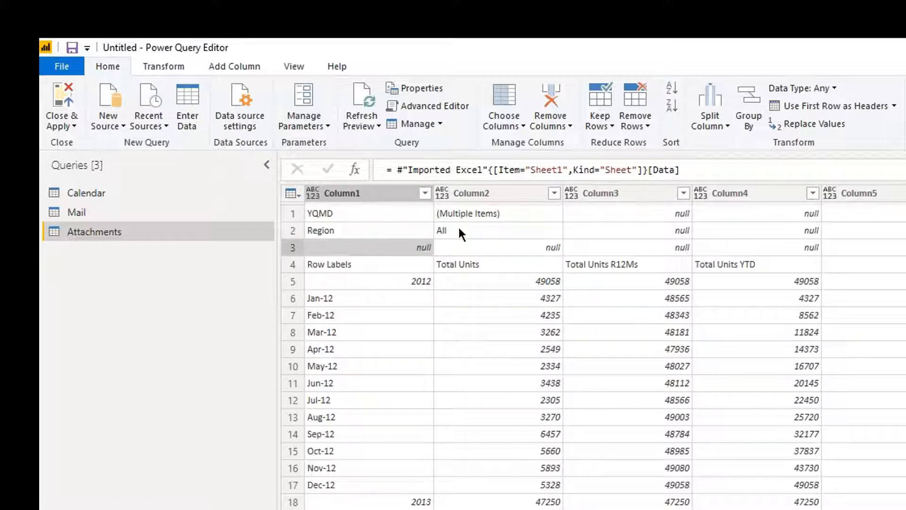
left_click(631, 127)
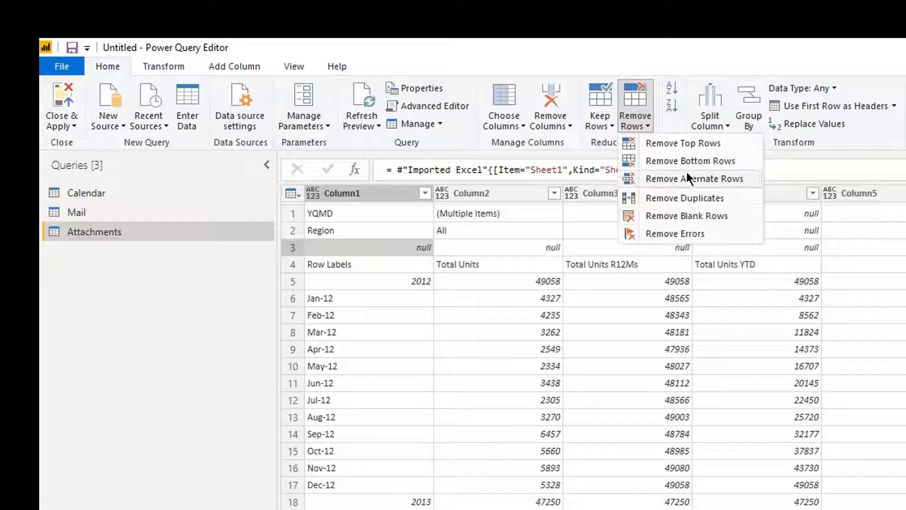
Remove the top 3 rows so the Row Labels row comes first.
left_click(690, 145)
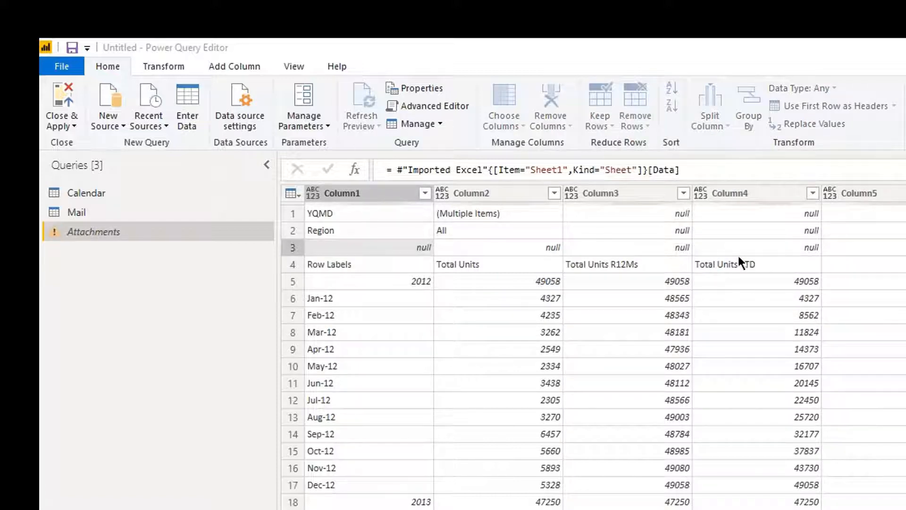
type("3")
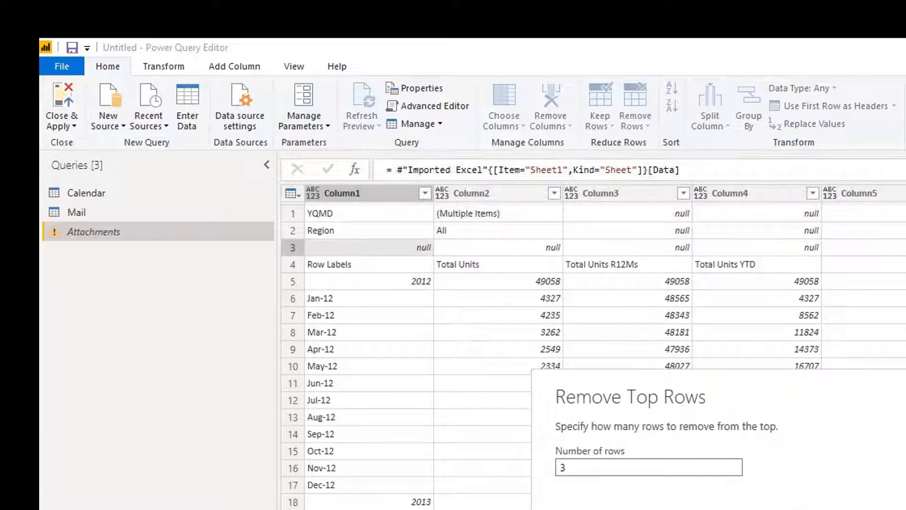
key("Return")
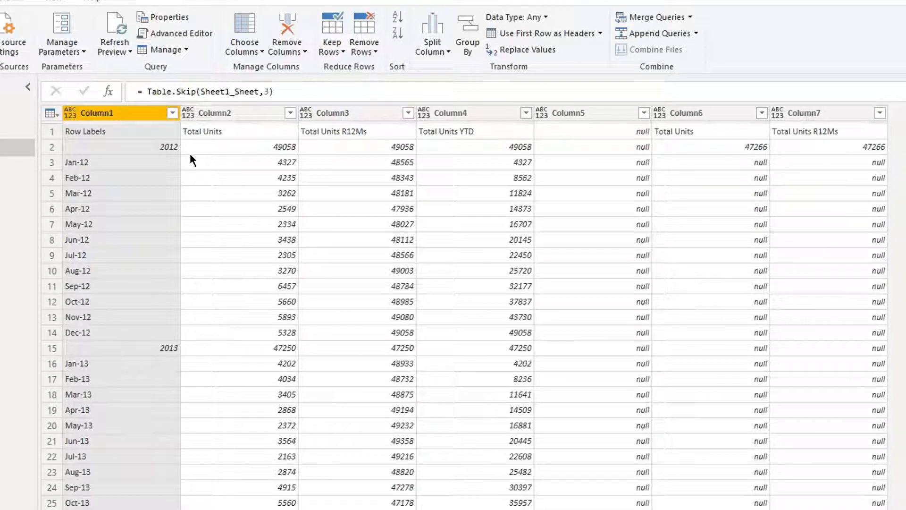
Promote the Row Labels row to column headers with detected types.
left_click(541, 33)
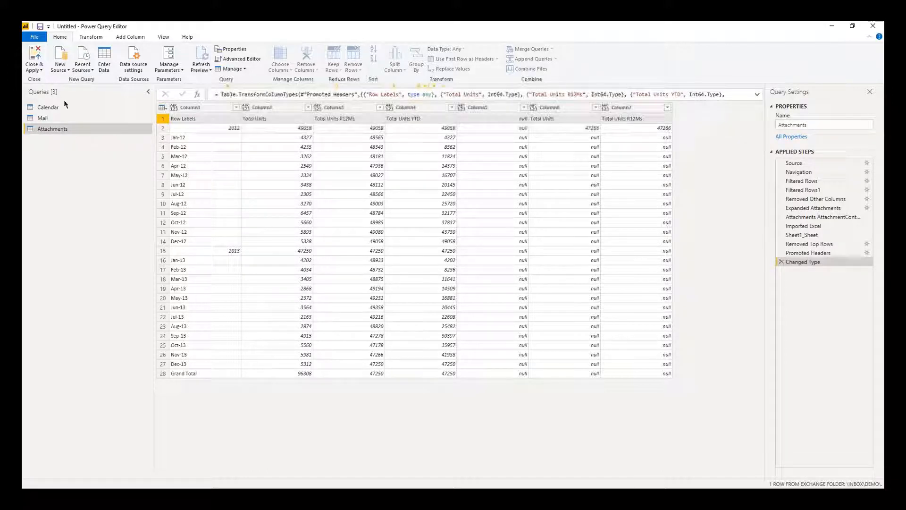
Apply the query changes so the Attachments table joins Calendar and Mail in the fields.
left_click(35, 71)
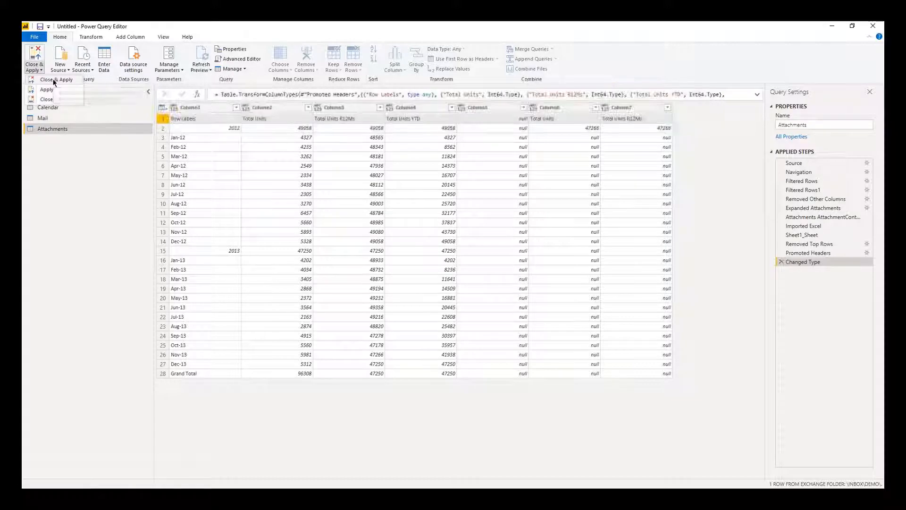
left_click(52, 78)
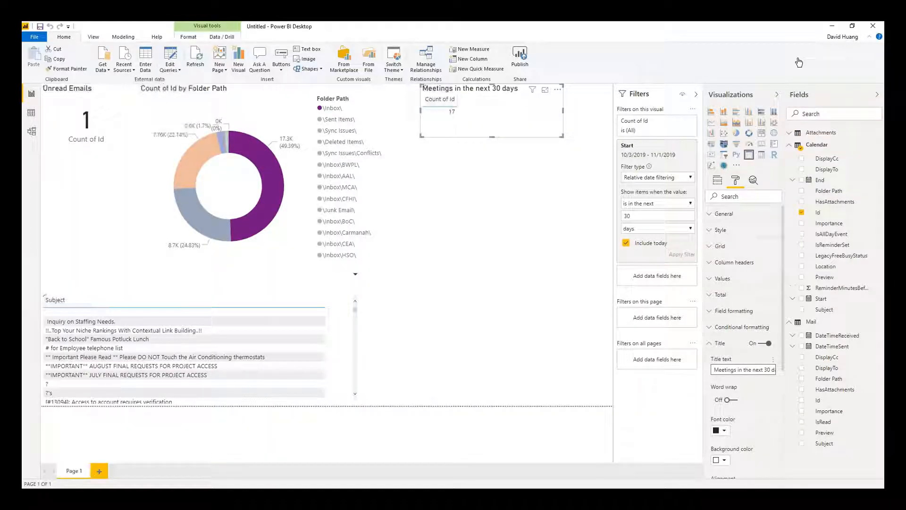
Sign in to app.powerbi.com and open Microsoft 365 Usage Analytics from My workspace.
left_click(833, 28)
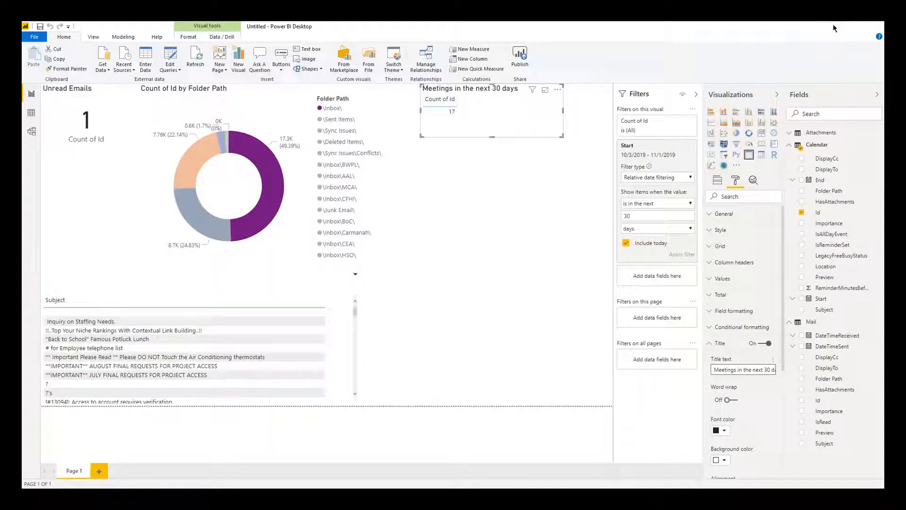
left_click(747, 89)
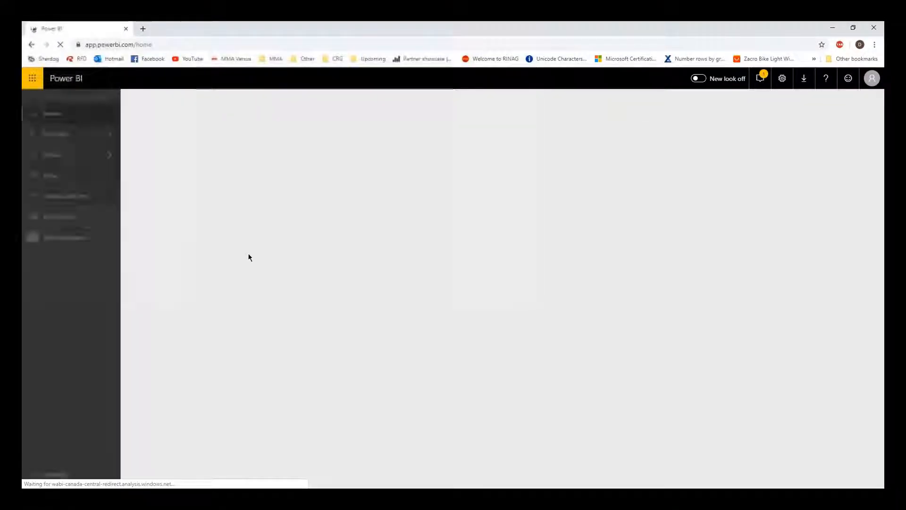
left_click(108, 240)
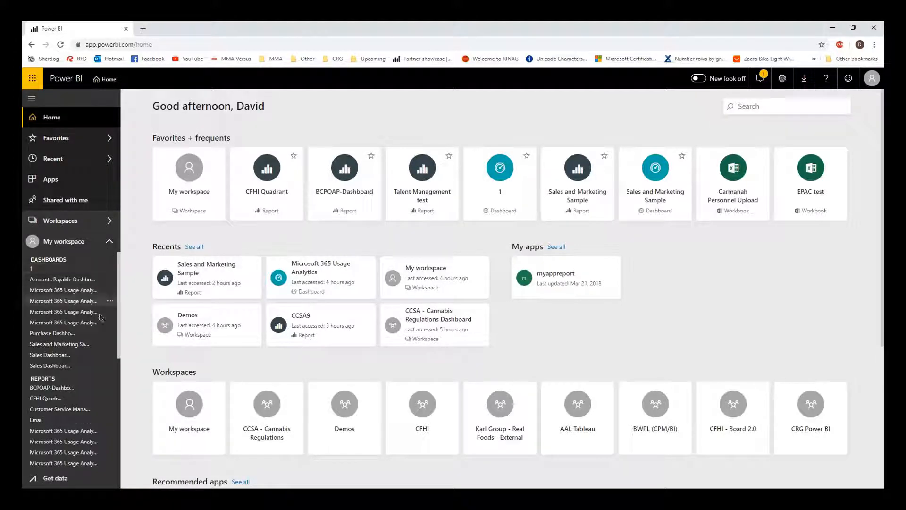
left_click(88, 432)
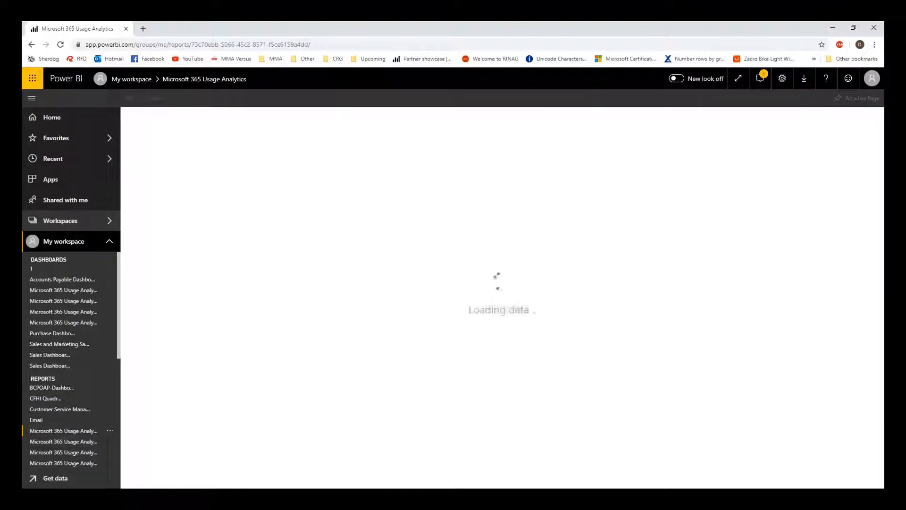
Switch Outlook's folder pane to the Shortcuts view.
left_click_drag(339, 178, 547, 177)
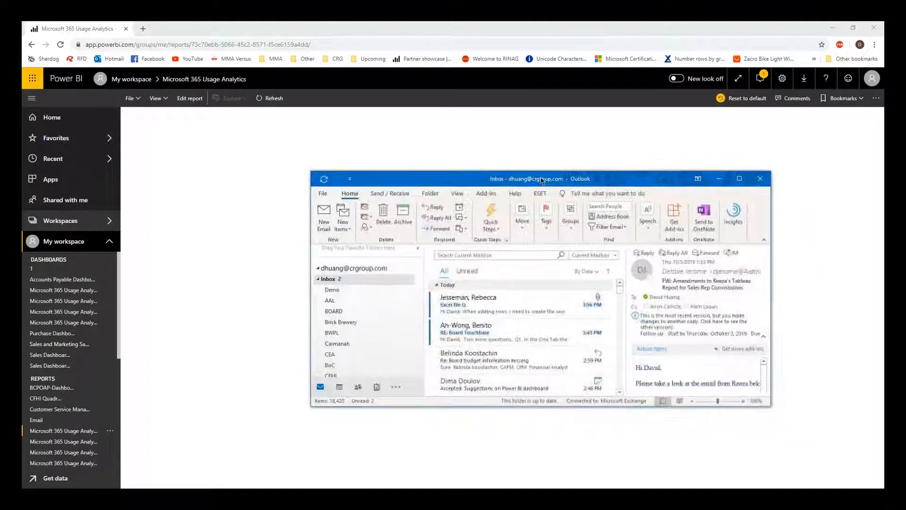
left_click(399, 390)
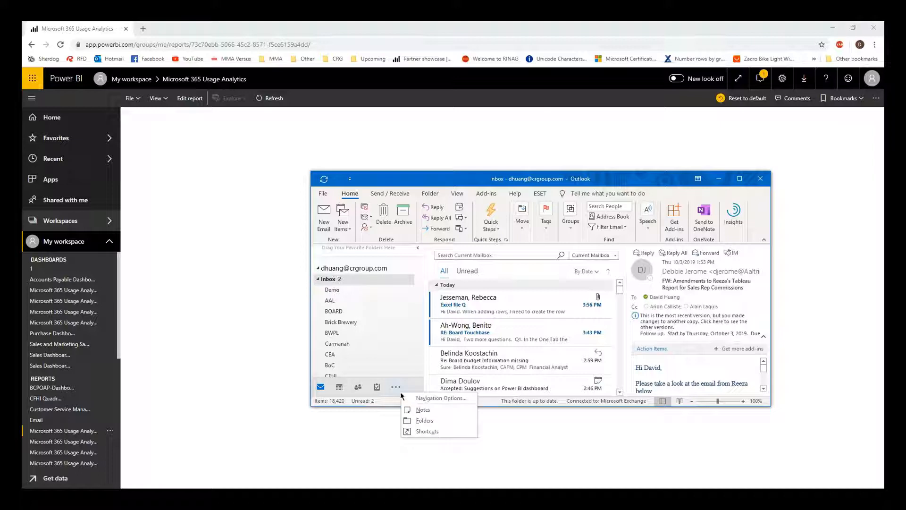
left_click(431, 431)
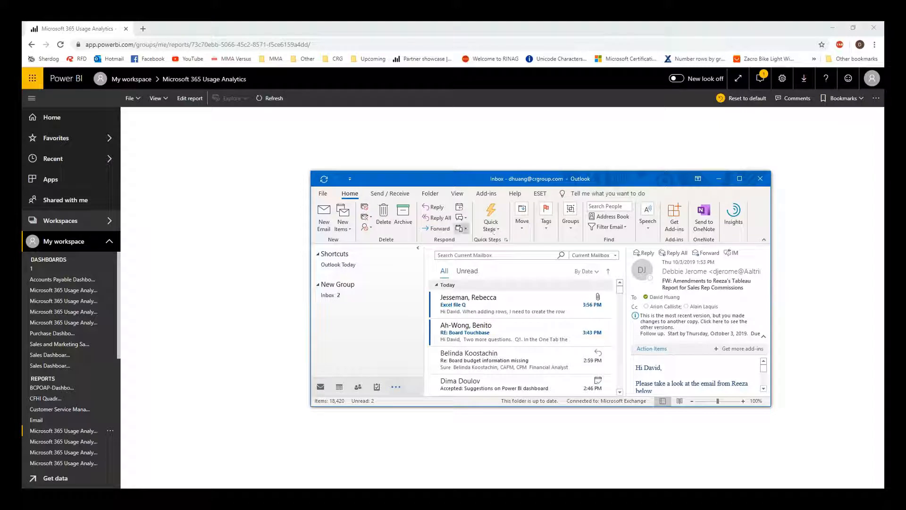
Drag the usage analytics report URL from Chrome onto Outlook's New Group shortcuts.
left_click(245, 44)
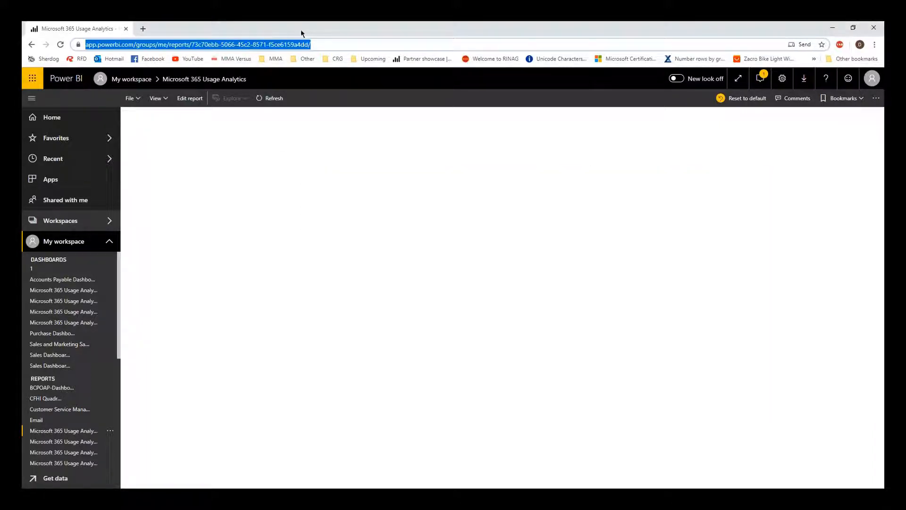
left_click_drag(332, 25, 22, 120)
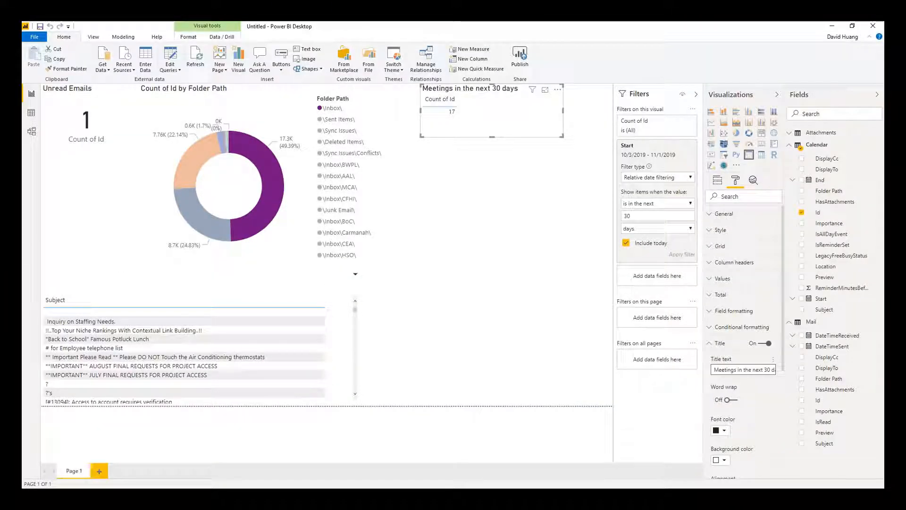
key("alt+Tab")
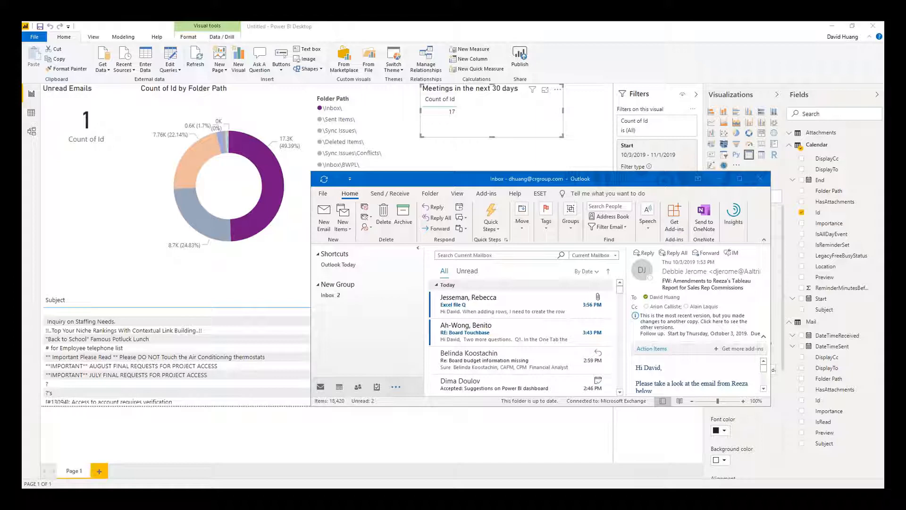
left_click_drag(80, 194, 363, 290)
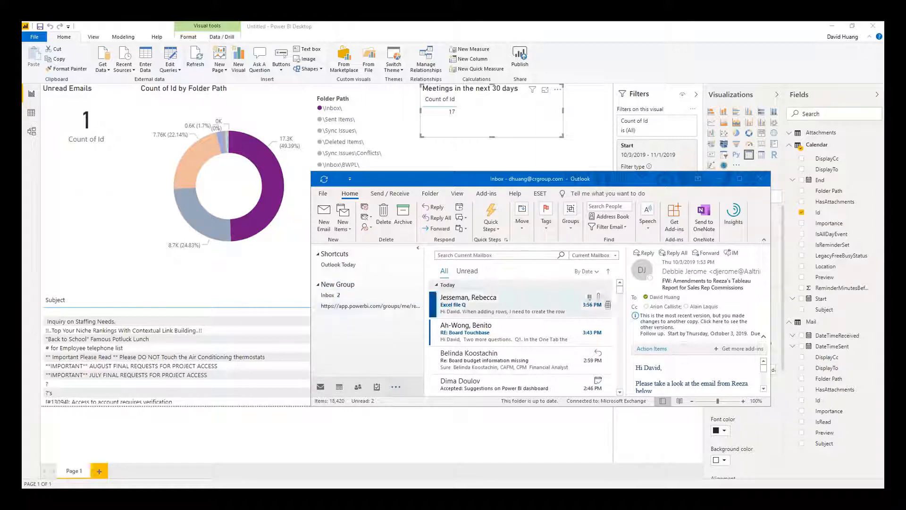
Open the report shortcut in Outlook, sign in with the work account, and allow its scripts.
left_click(386, 309)
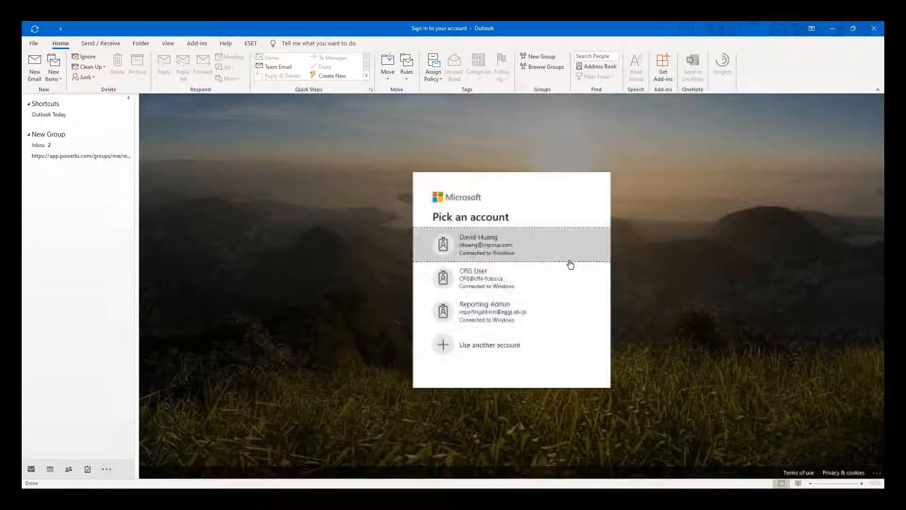
left_click(533, 250)
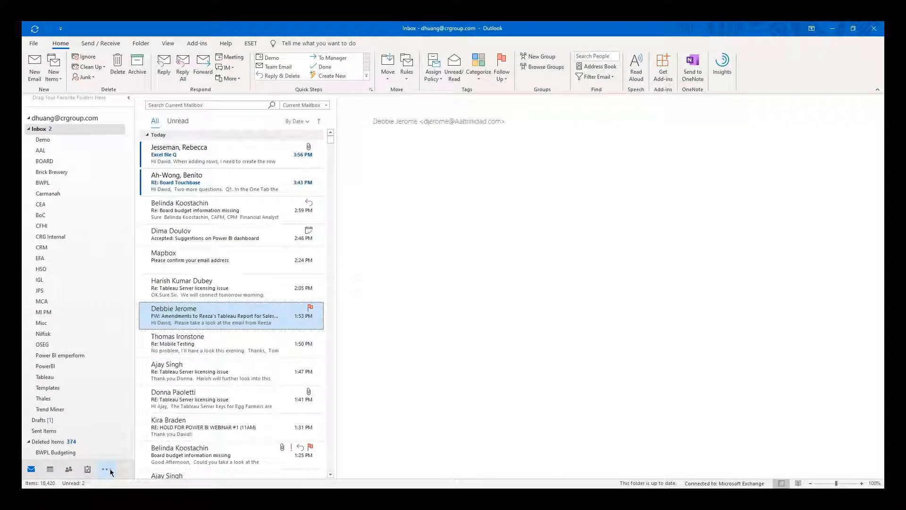
left_click(110, 472)
left_click(115, 458)
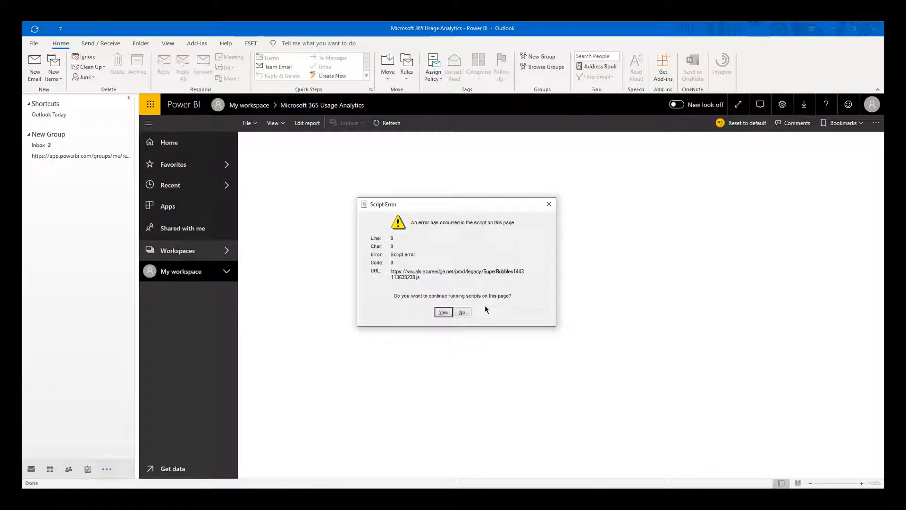
left_click(443, 312)
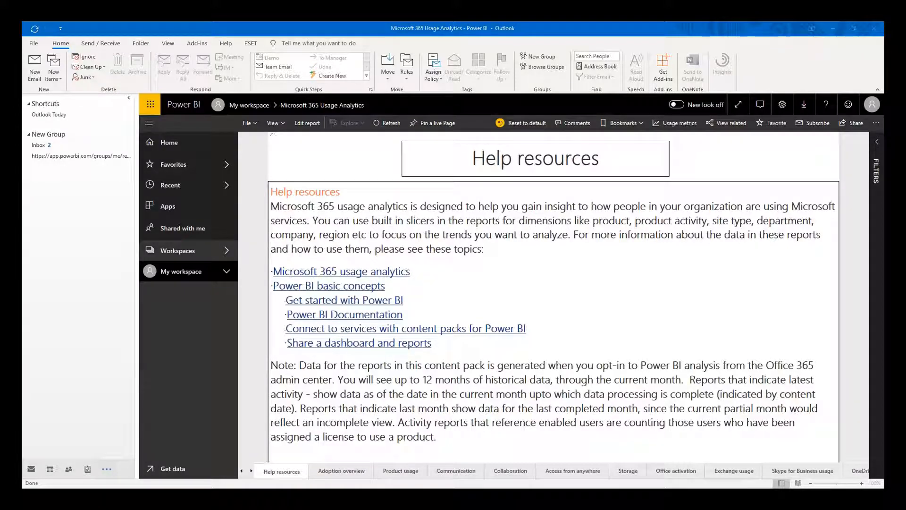
left_click_drag(23, 137, 272, 23)
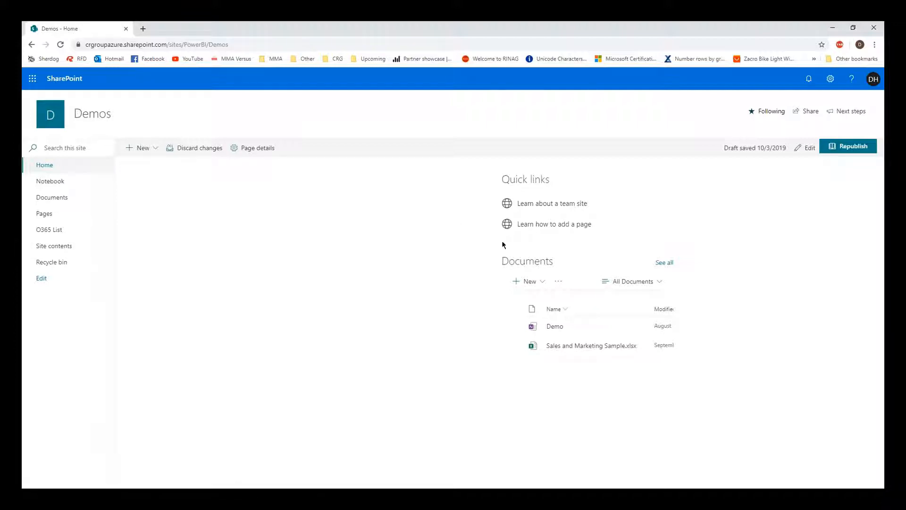
Put the Demos home page in edit mode and insert a Power BI web part in the first column.
left_click(808, 148)
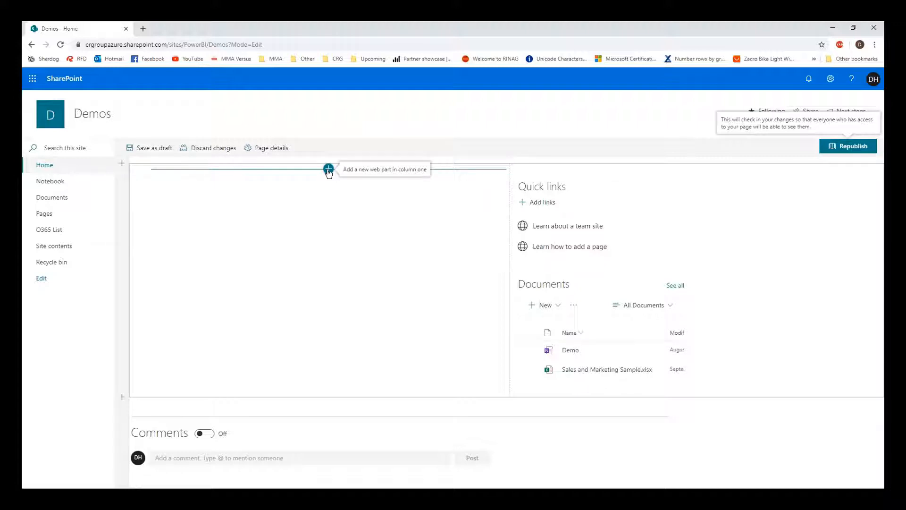
left_click(328, 169)
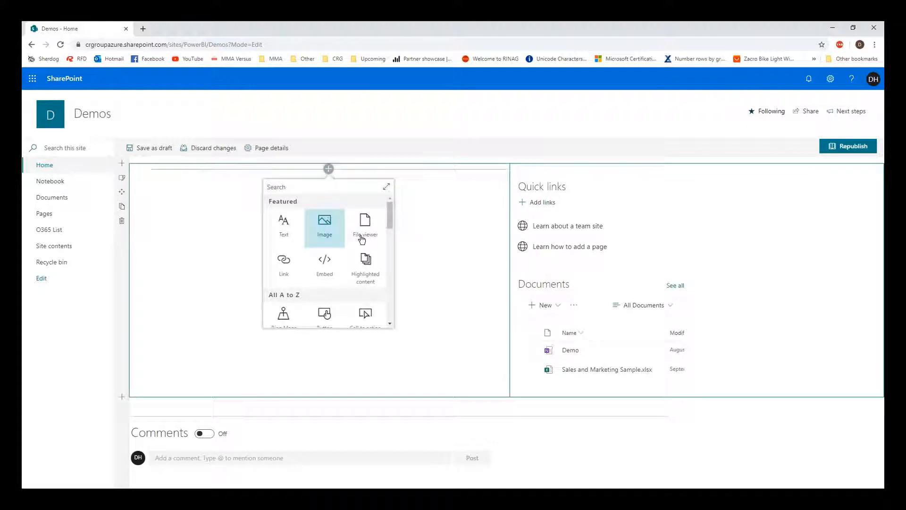
scroll(360, 237, "down", 2)
scroll(362, 239, "down", 8)
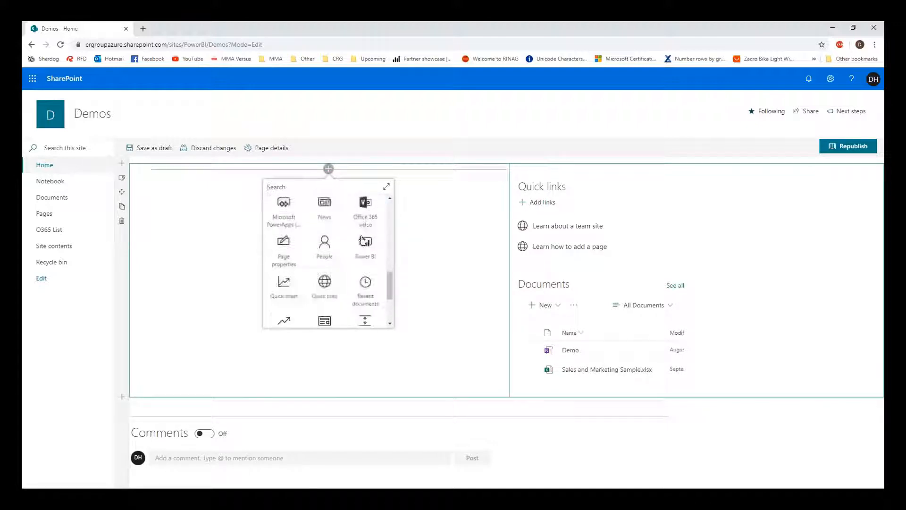
scroll(365, 227, "up", 1)
left_click(364, 233)
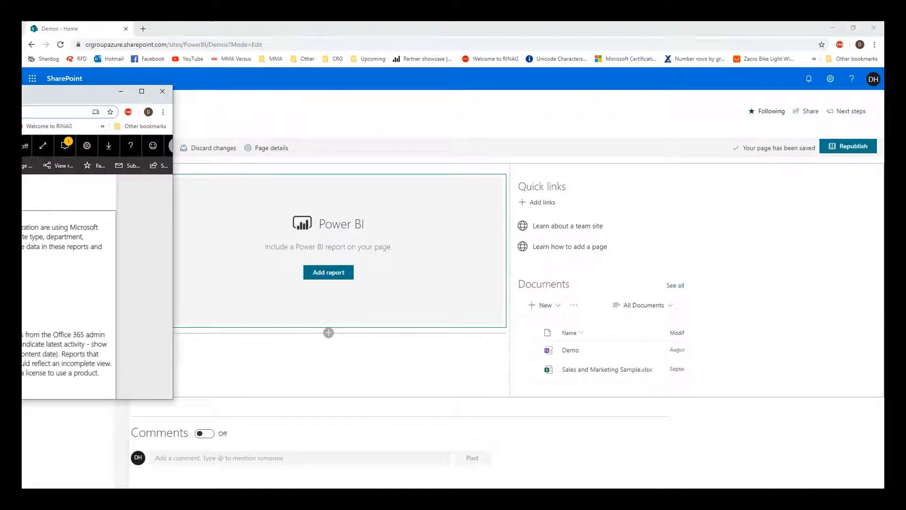
left_click_drag(21, 91, 421, 109)
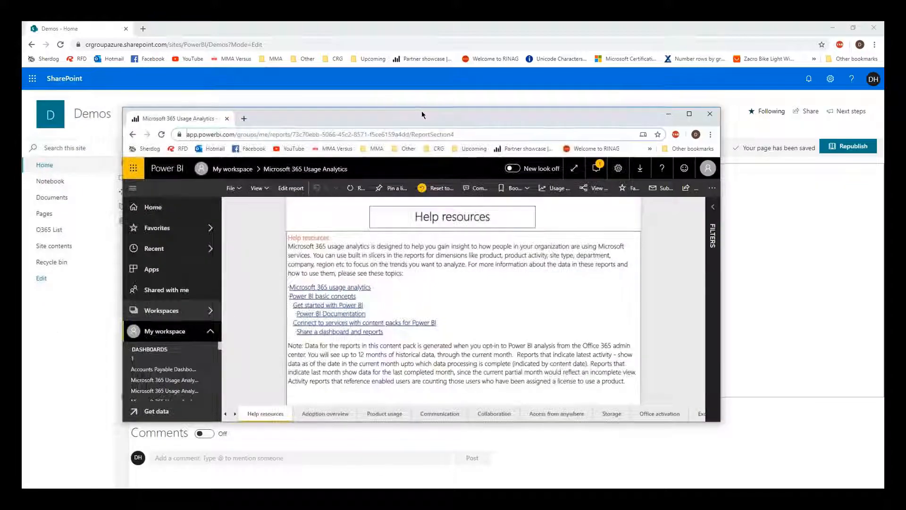
Generate the Embed in SharePoint Online link for the Adoption overview report page and select it.
double_click(421, 111)
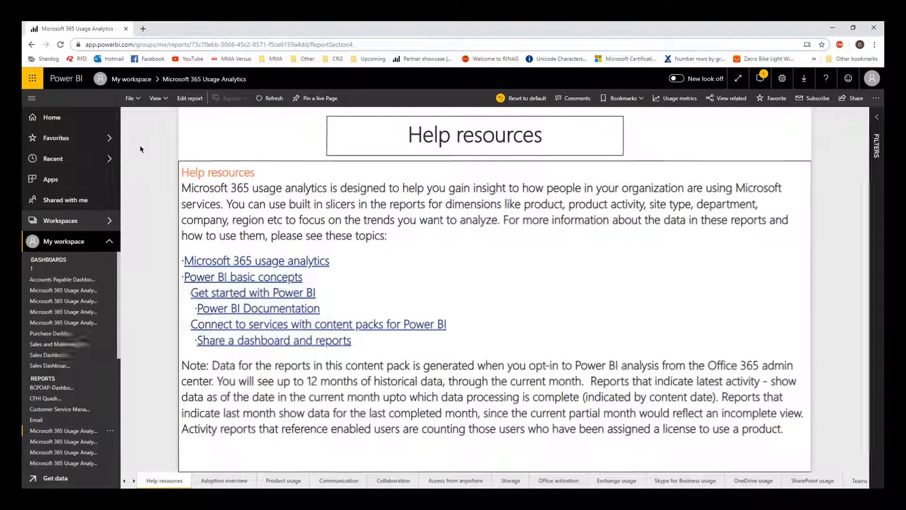
left_click(219, 479)
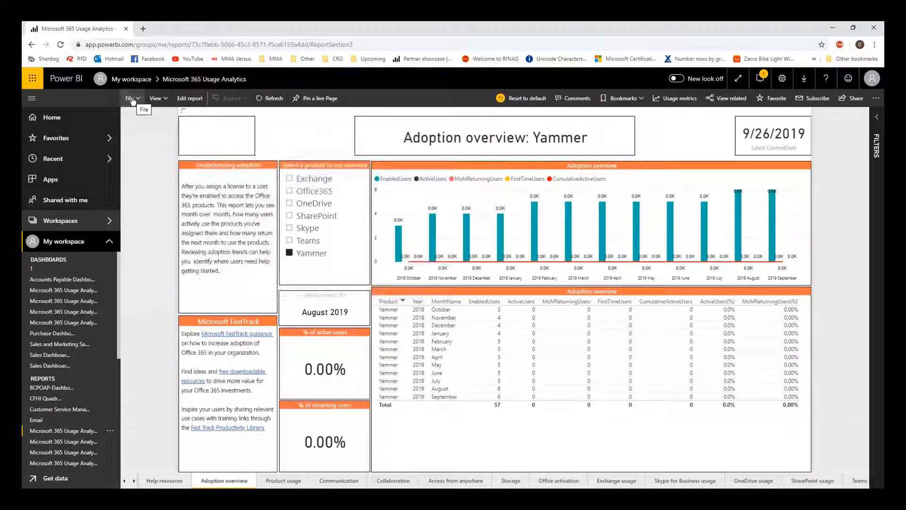
left_click(133, 100)
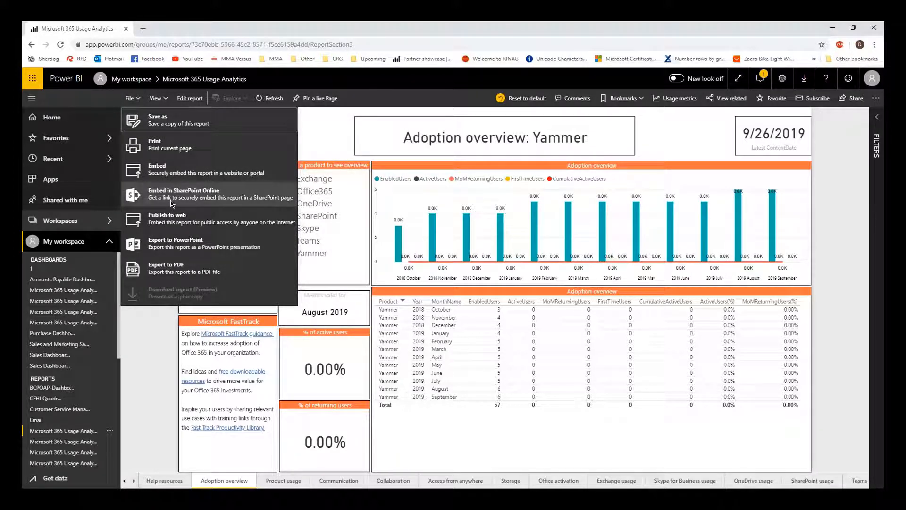
left_click(174, 198)
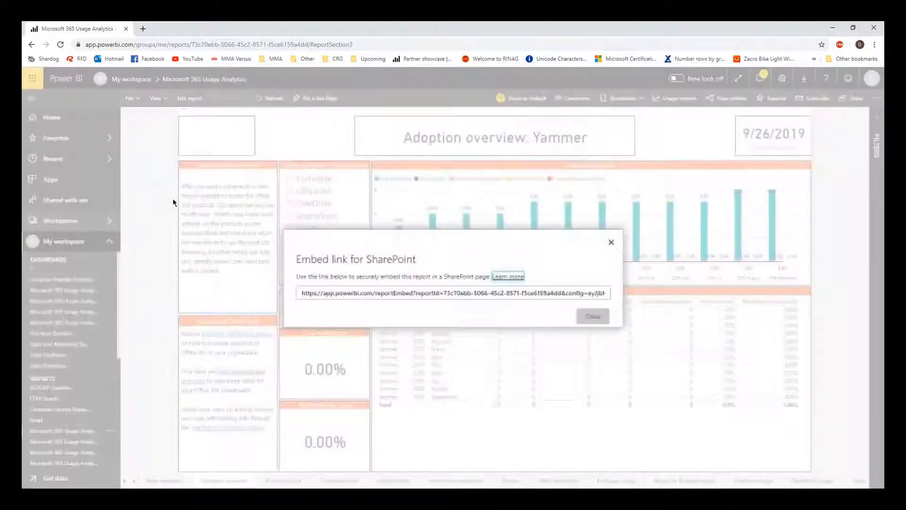
left_click(372, 291)
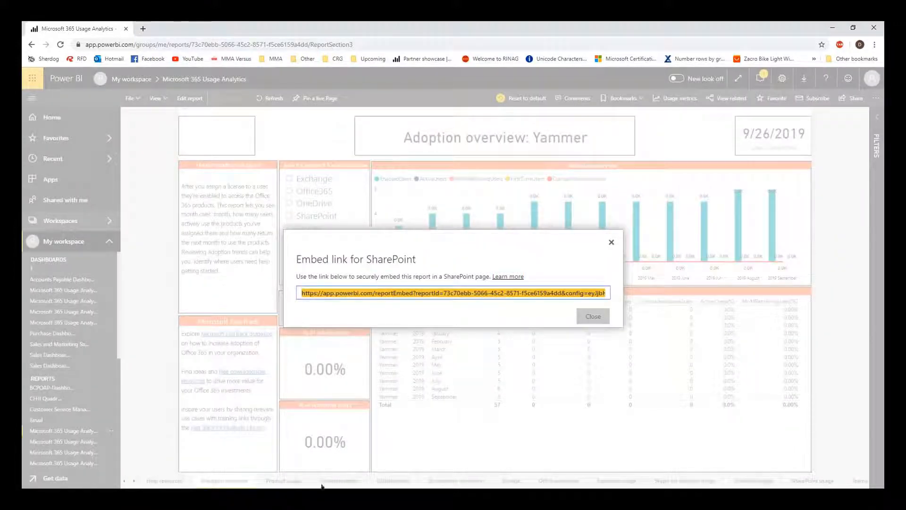
mouse_move(228, 486)
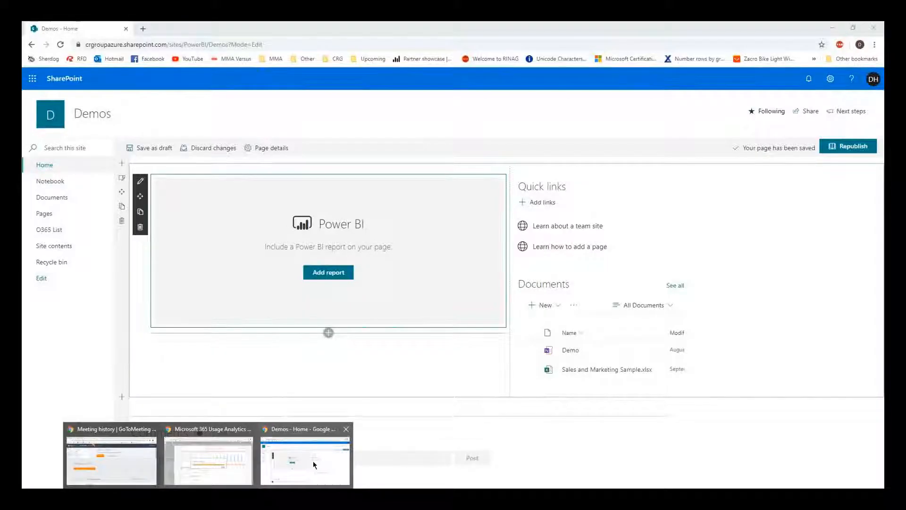
Paste the embed link into the Power BI web part's report link field and close its settings.
left_click(331, 456)
left_click(329, 272)
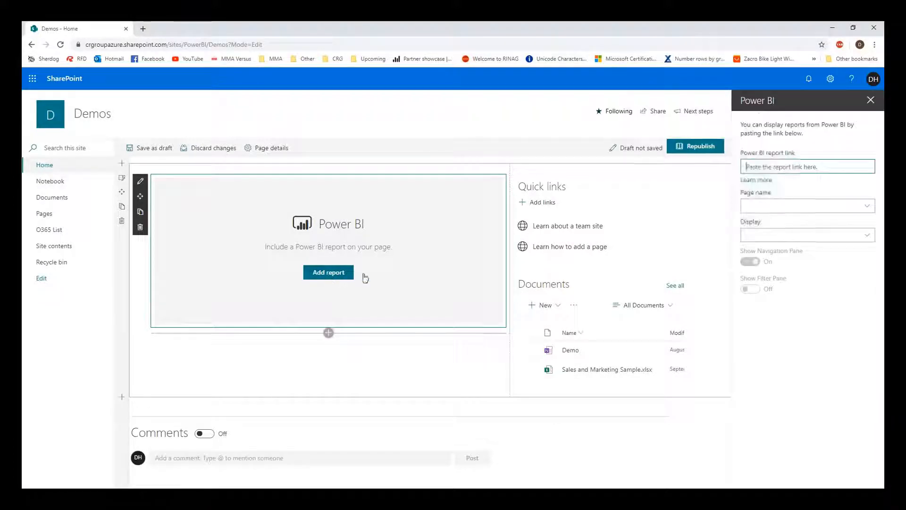
left_click(761, 166)
key("ctrl+v")
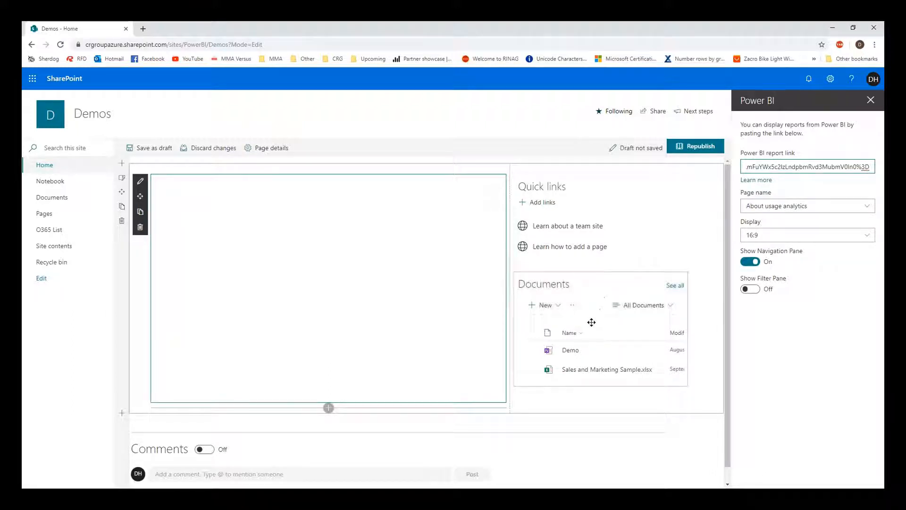
left_click(870, 101)
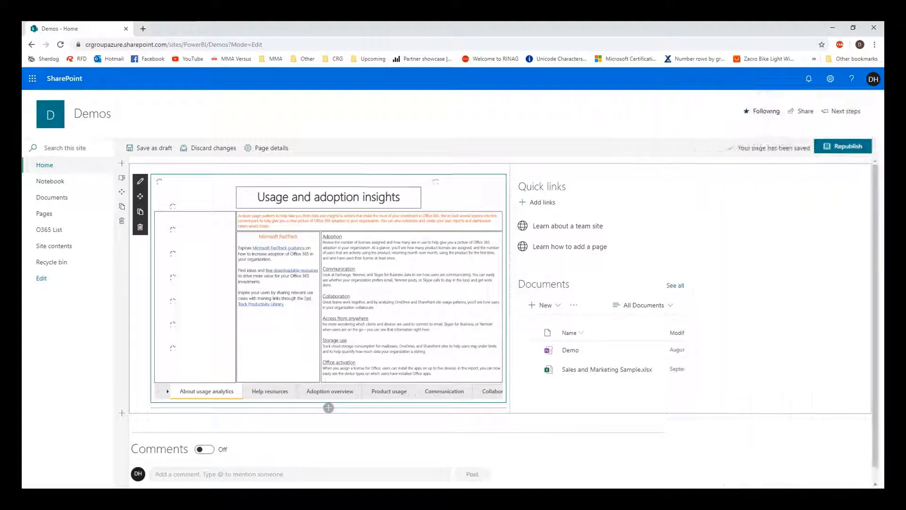
View the embedded report's Help resources and Adoption overview pages.
left_click(276, 399)
left_click(319, 398)
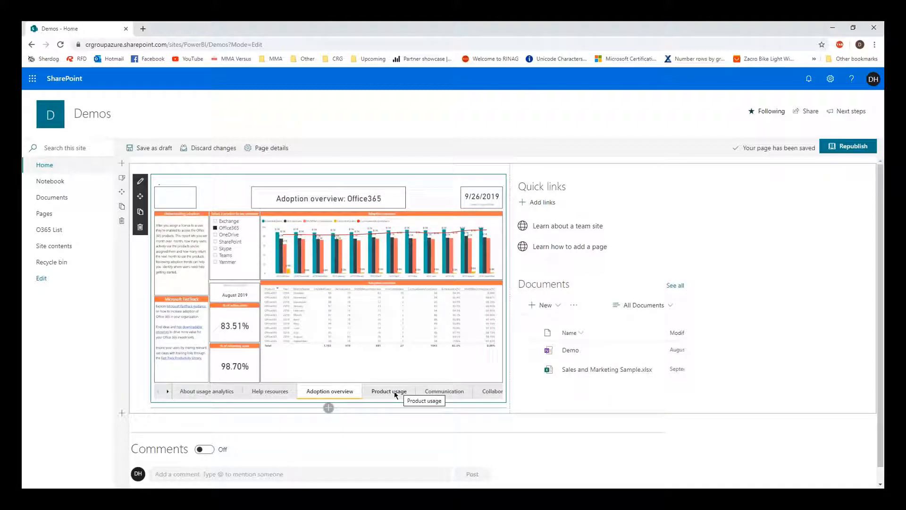
scroll(395, 392, "down", 1)
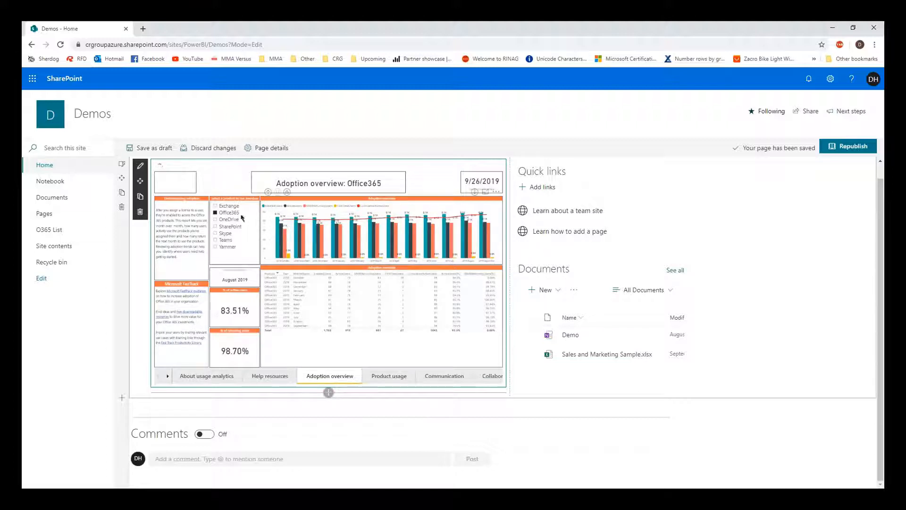
Open the Demos site's O365 List, then return to Power BI Desktop.
left_click(71, 236)
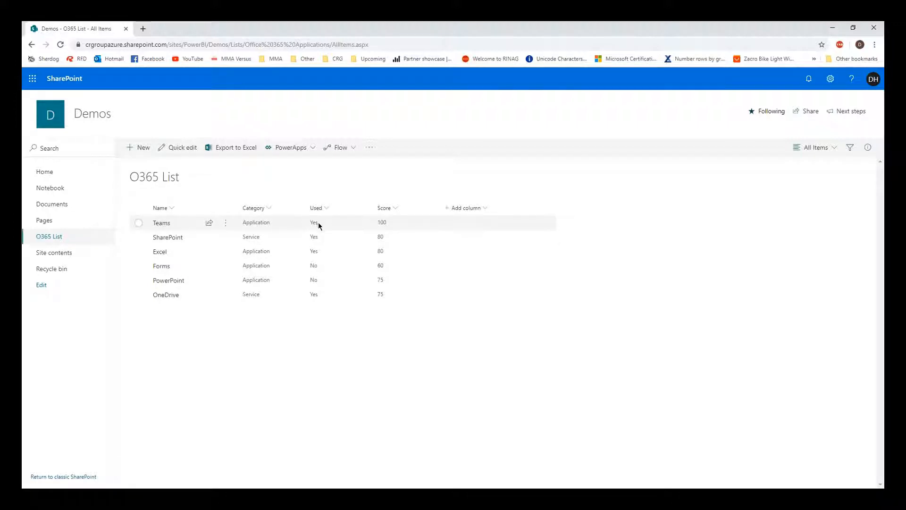
left_click(396, 488)
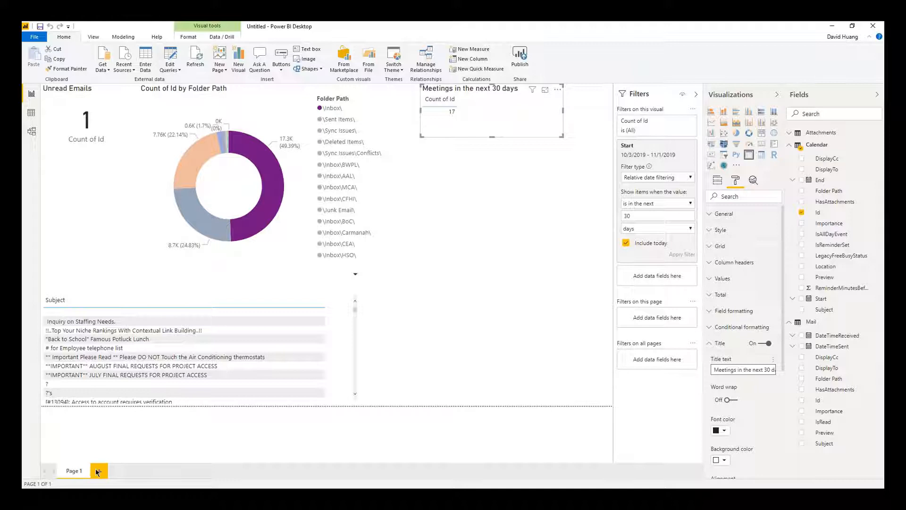
Rename Page 1 to 'Email' and add a new blank Page 1 after it.
double_click(70, 471)
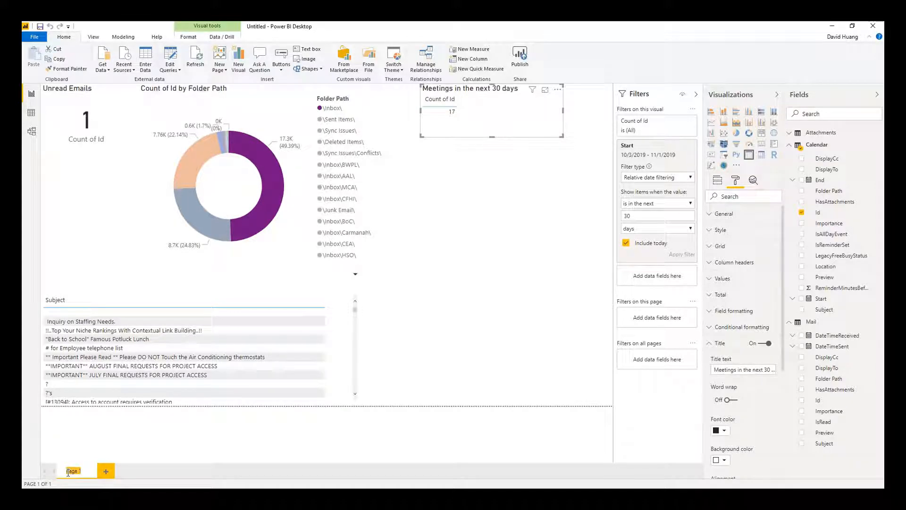
type("Email")
key("Return")
left_click(97, 471)
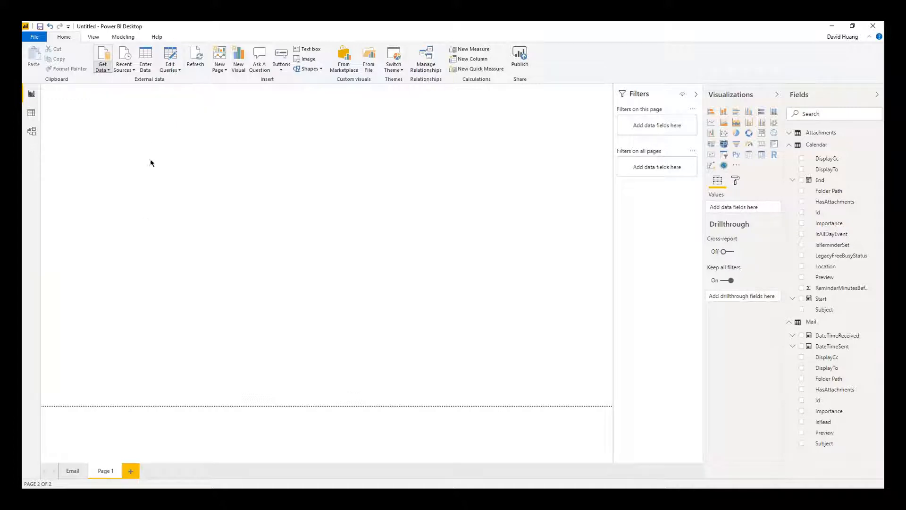
Search the Get Data catalogue for 'sharepoint' and choose the SharePoint list connector.
left_click(103, 71)
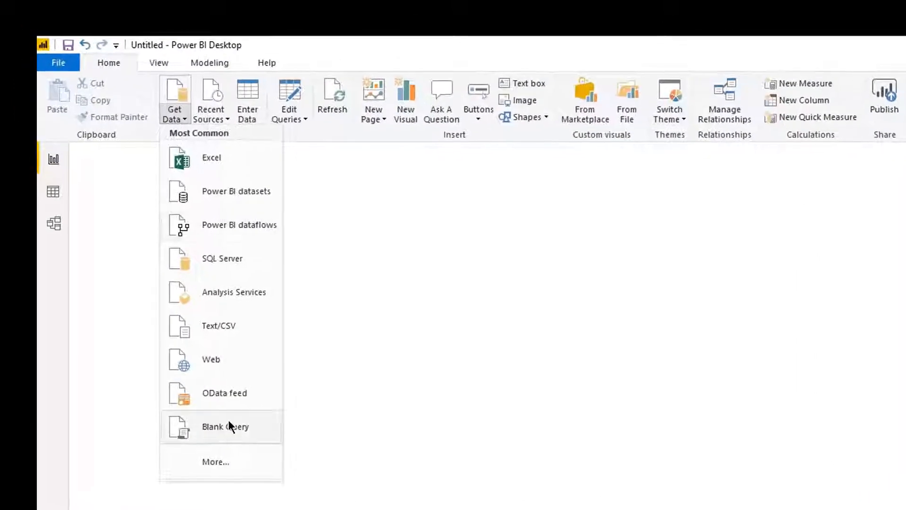
left_click(220, 460)
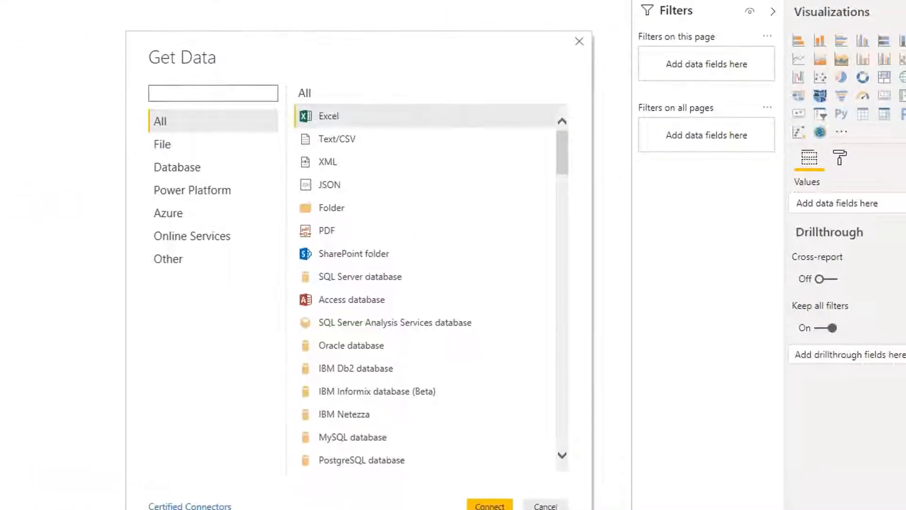
type("sharepoint")
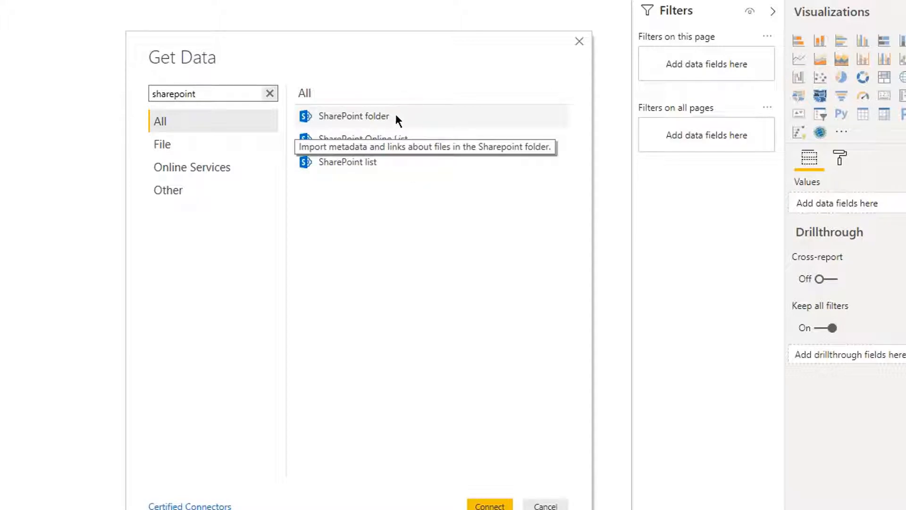
double_click(372, 169)
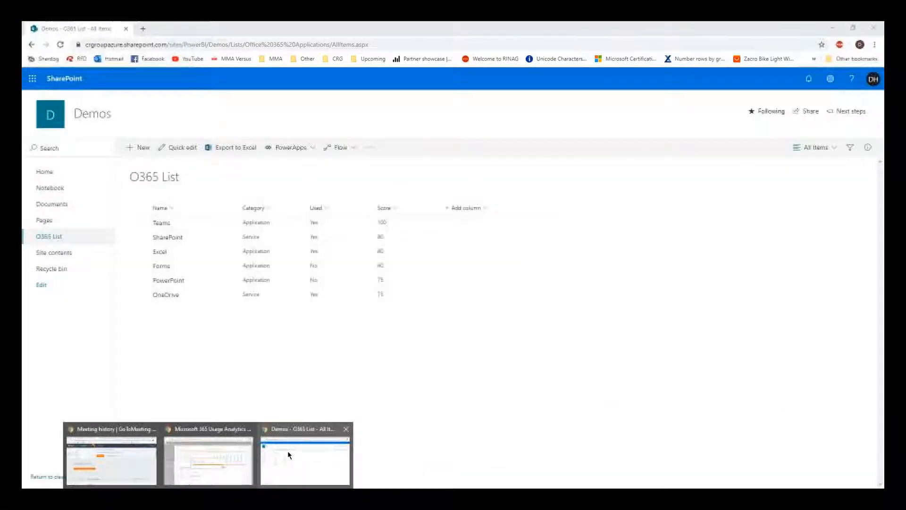
Go to the Demos site home page and select its .../sites/PowerBI/Demos URL.
left_click(287, 450)
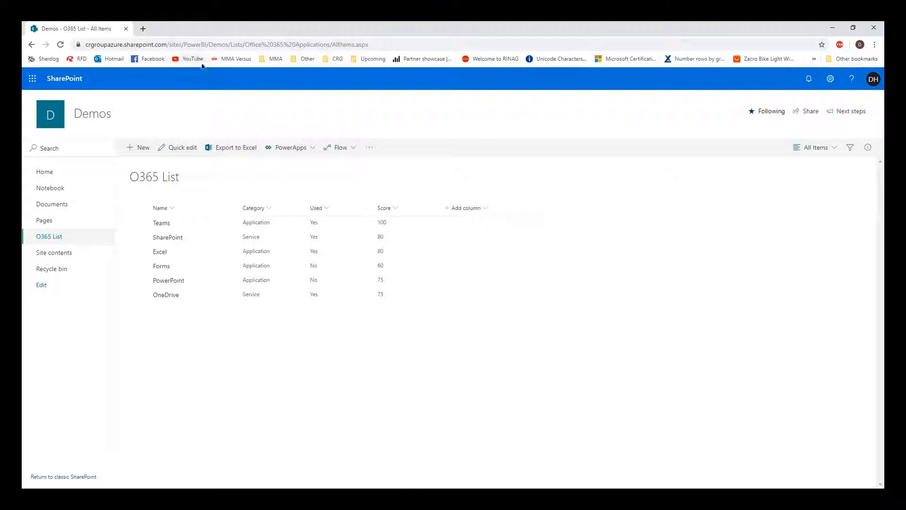
left_click(61, 176)
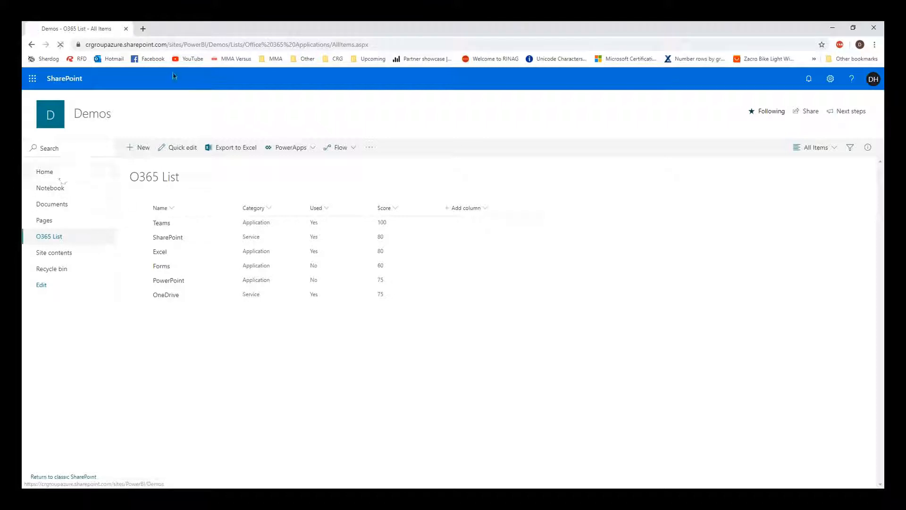
left_click(200, 44)
key("ctrl+c")
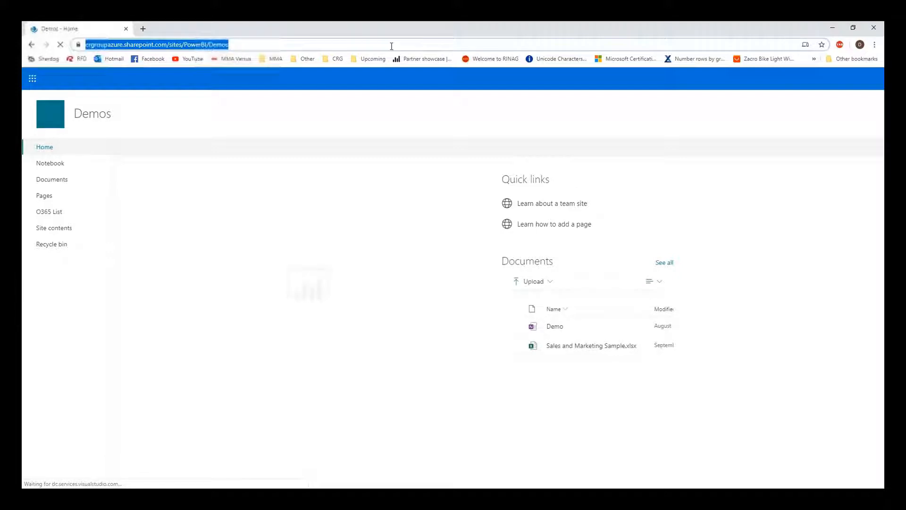
Connect with the pasted Demos site URL and tick O365 List in the Navigator.
left_click(832, 27)
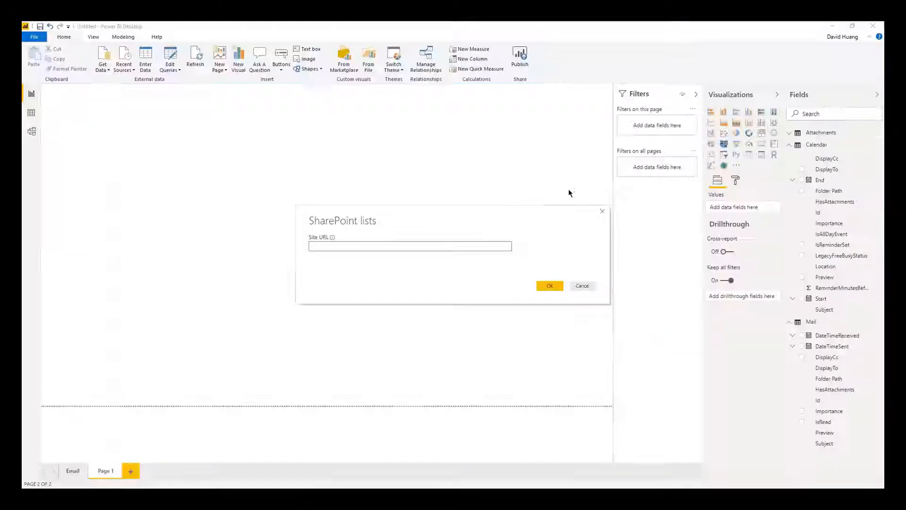
key("ctrl+v")
left_click(550, 286)
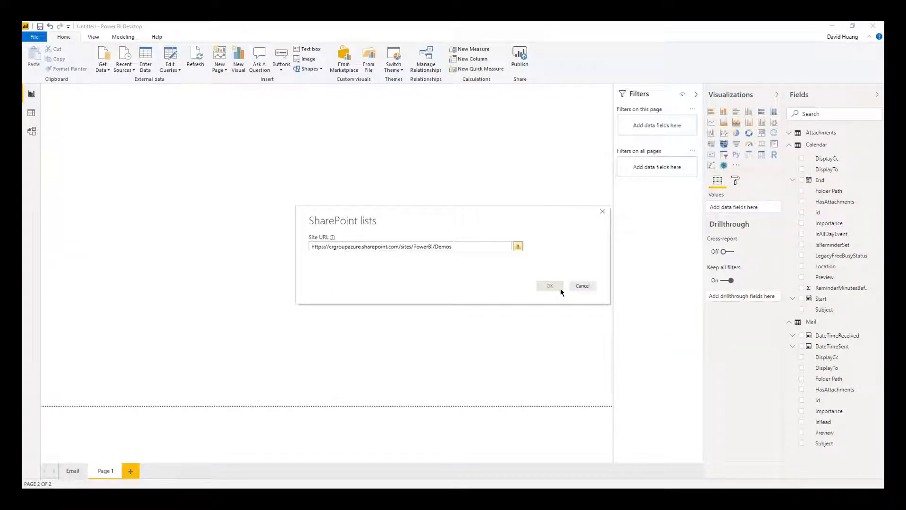
left_click(545, 287)
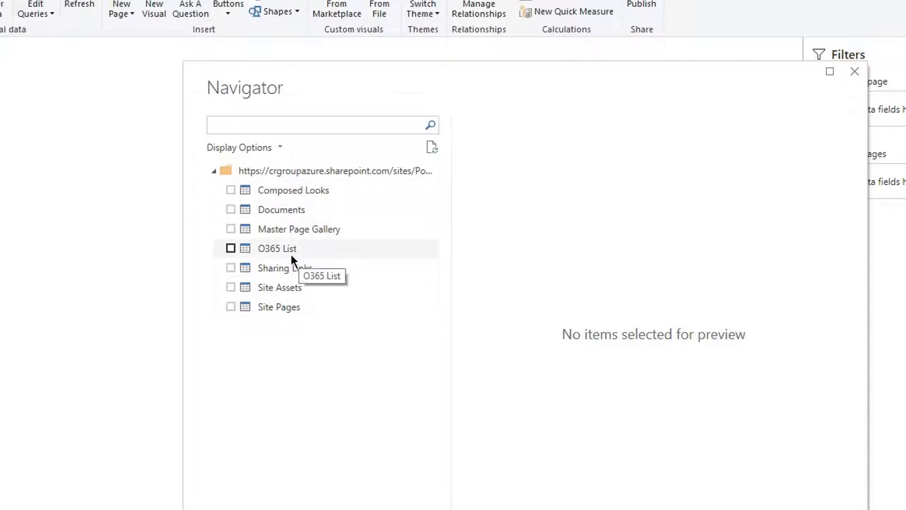
left_click(290, 254)
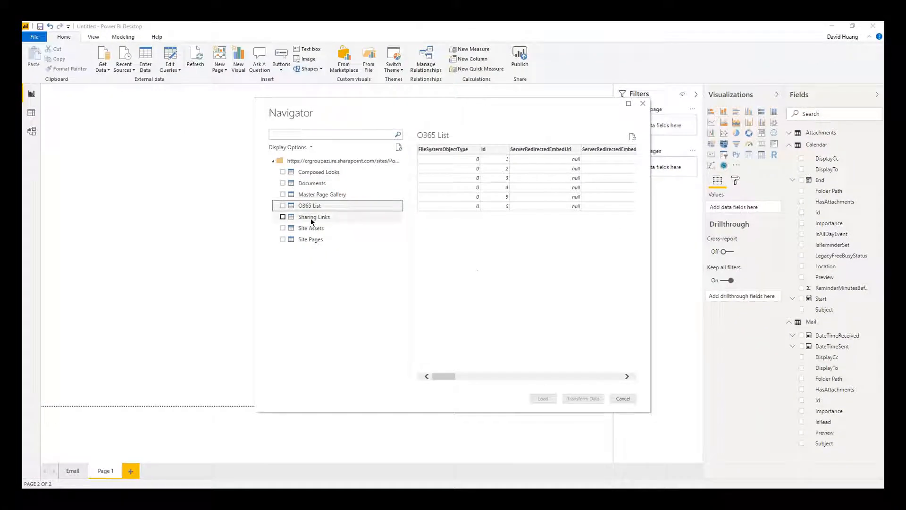
left_click(283, 206)
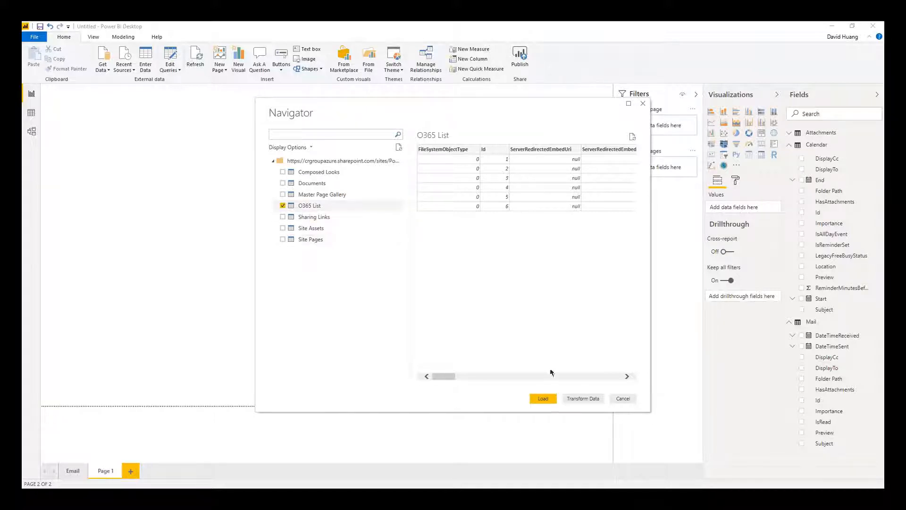
Open O365 List in Power Query and keep only the Title, Used, OData_qqr1 and Type2 columns.
left_click(583, 398)
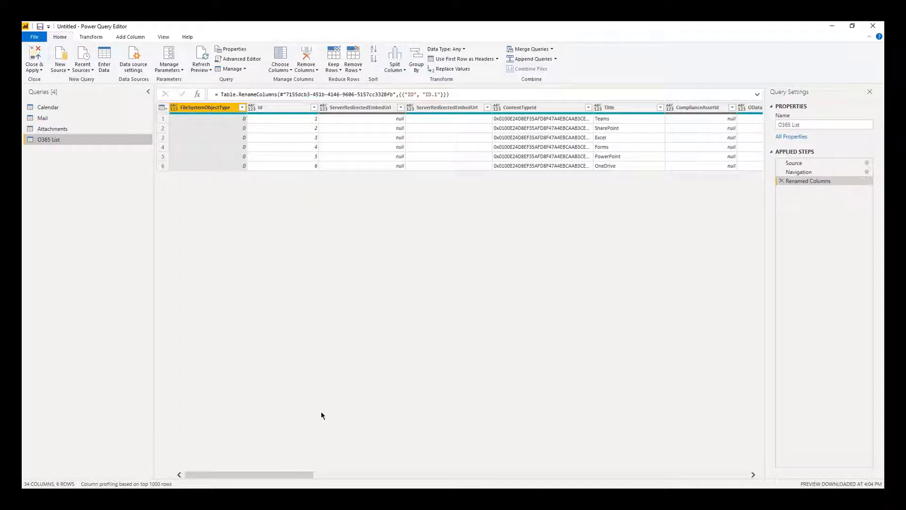
left_click_drag(285, 475, 383, 478)
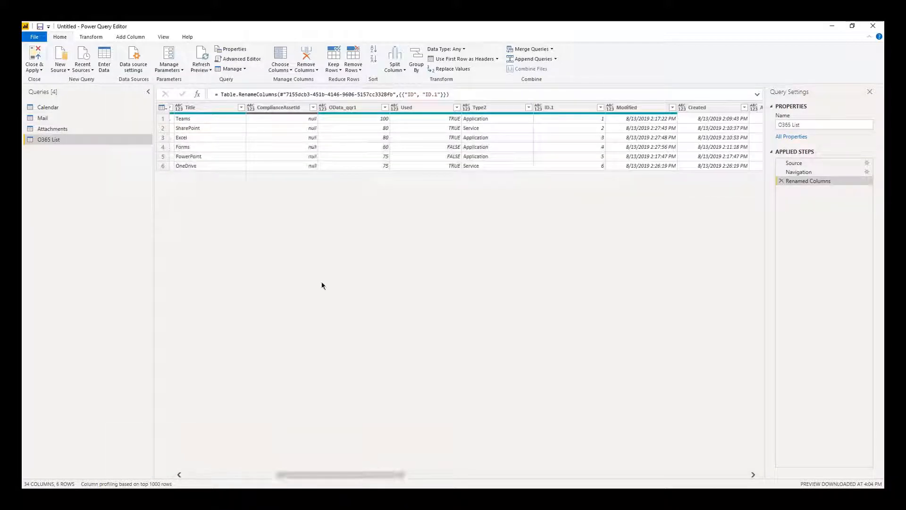
left_click(218, 105)
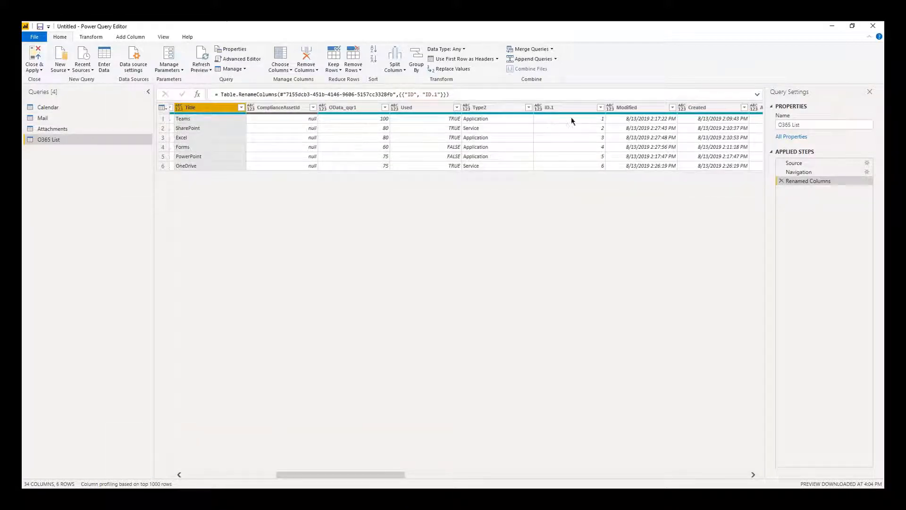
left_click(418, 110, "ctrl")
left_click(374, 107, "ctrl")
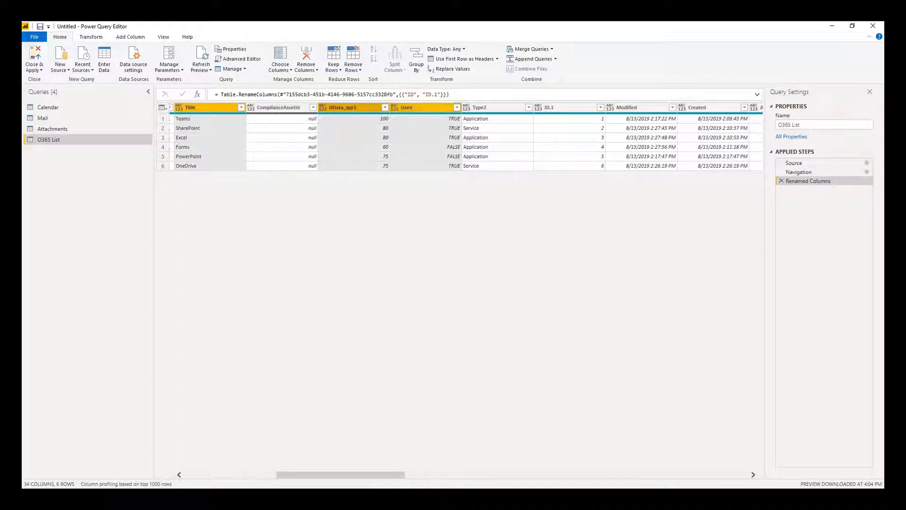
left_click(478, 108, "ctrl")
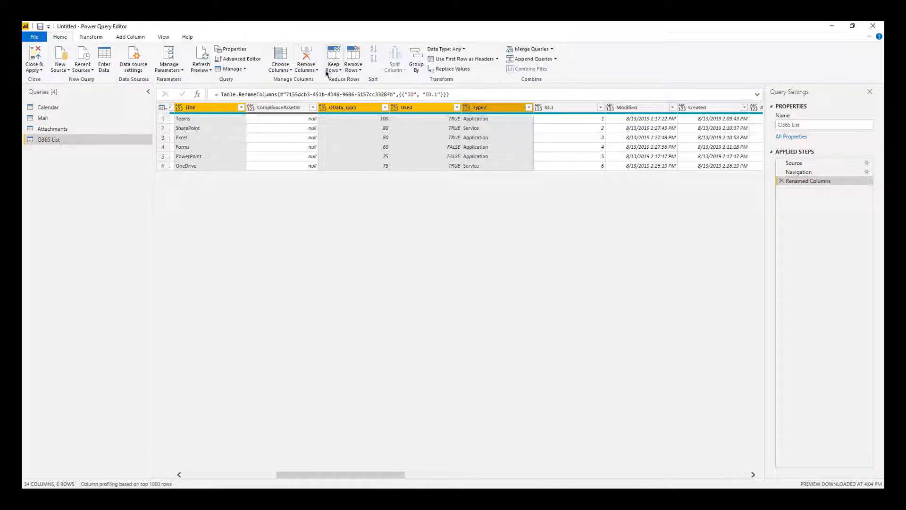
left_click(310, 69)
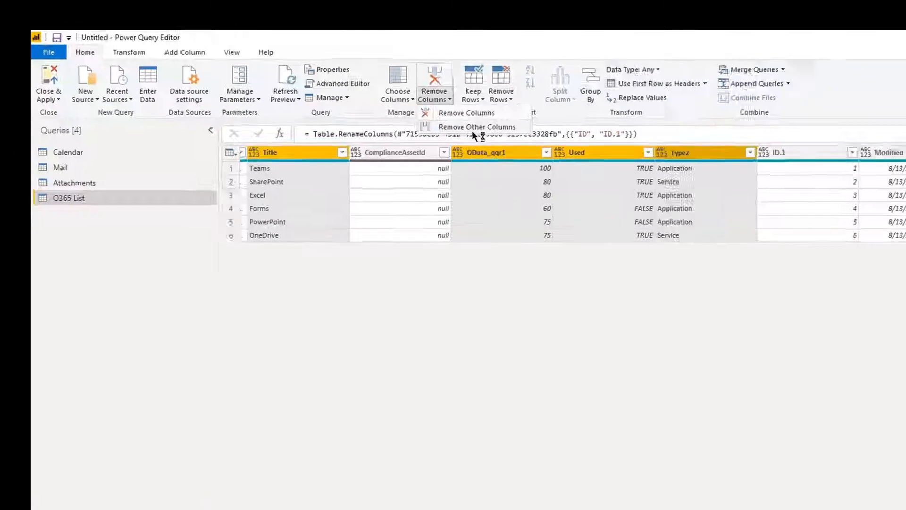
left_click(333, 89)
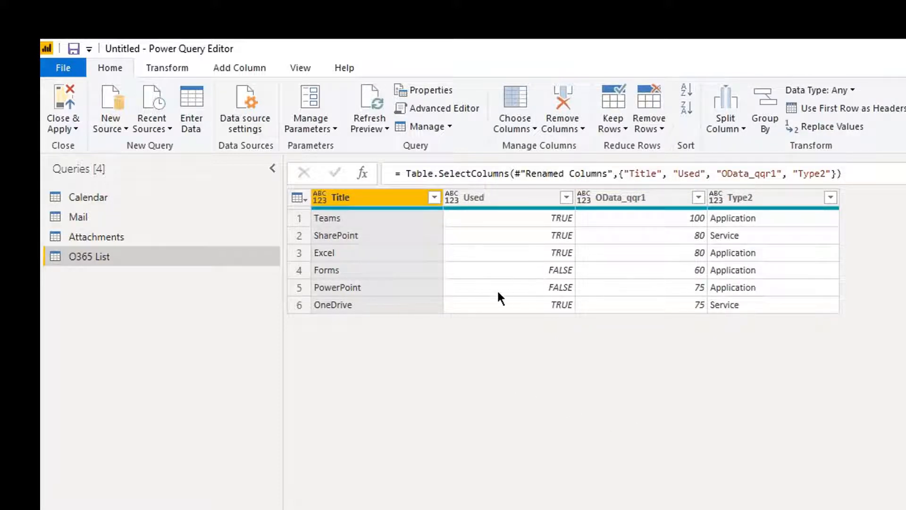
Add a SharePoint folder source for the Demos site URL and load its files into Power Query.
right_click(154, 256)
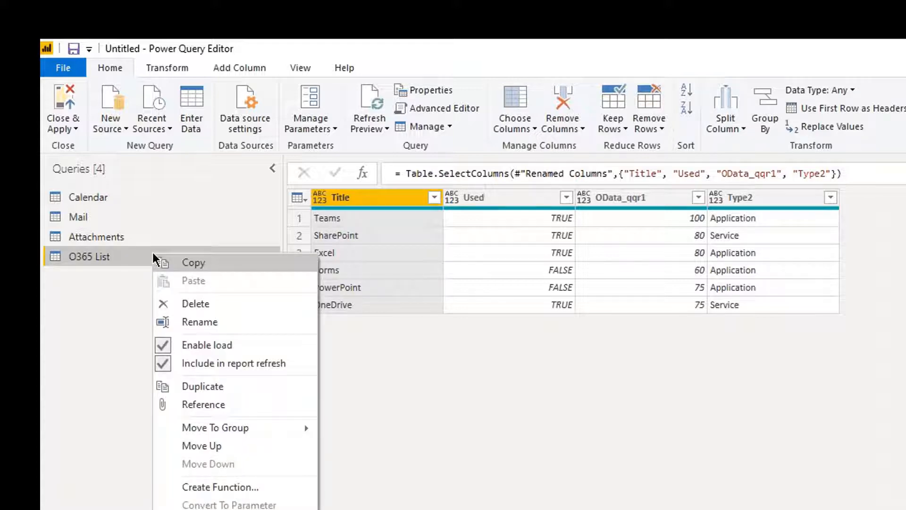
left_click(118, 128)
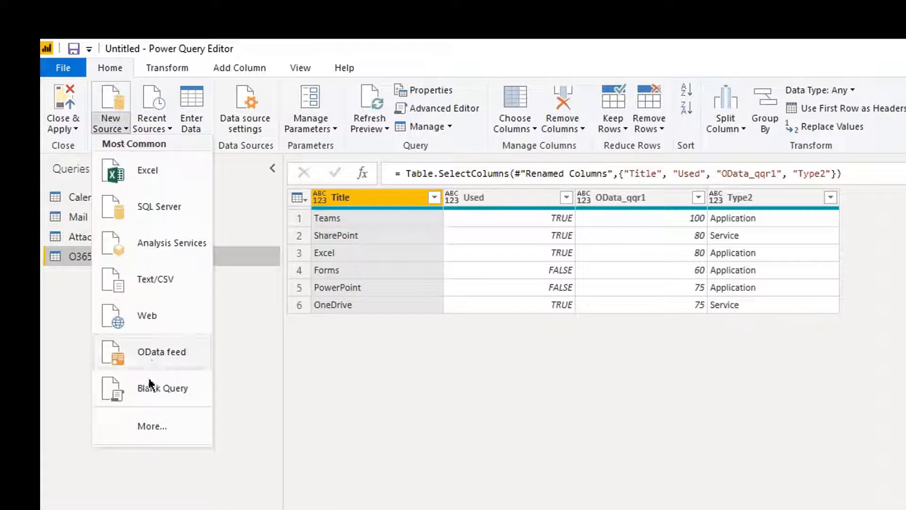
left_click(150, 429)
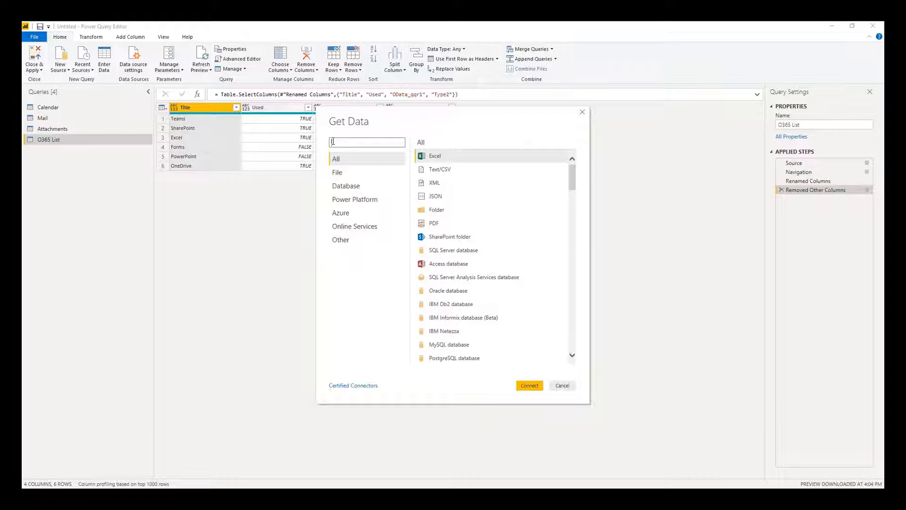
type("sharepoint")
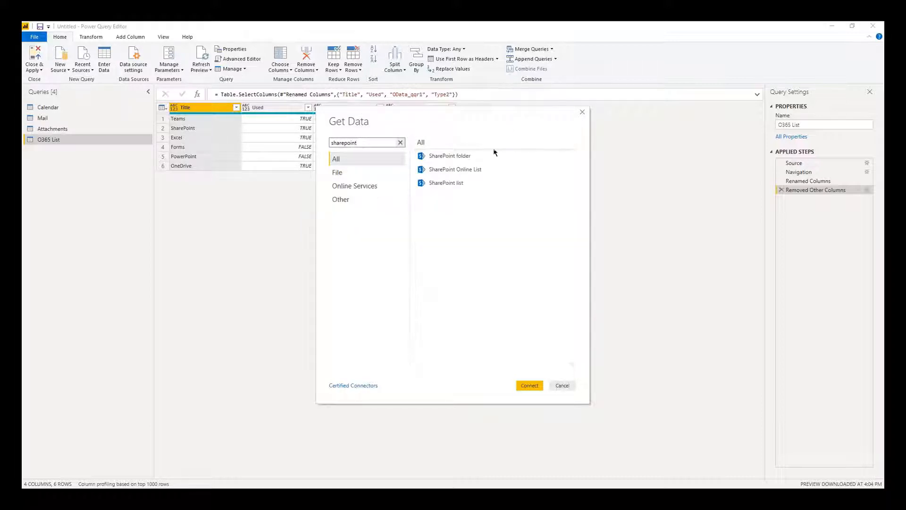
left_click(481, 156)
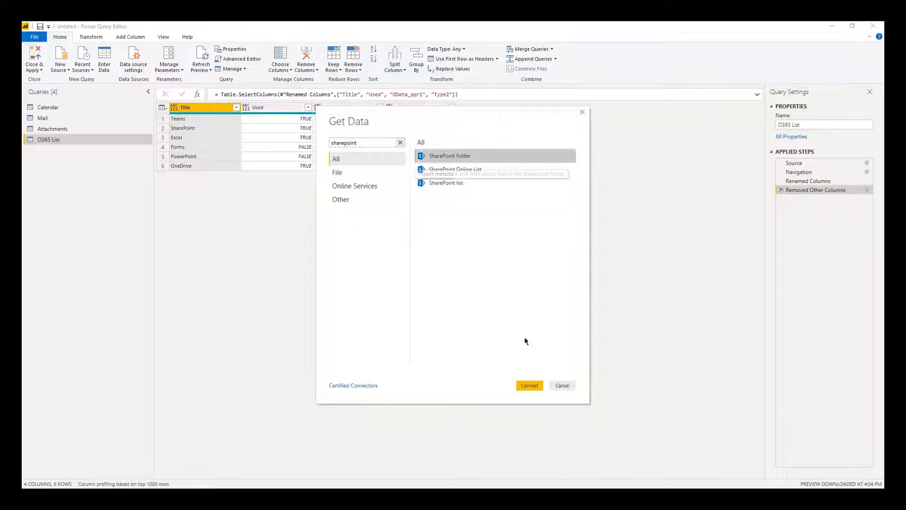
left_click(537, 388)
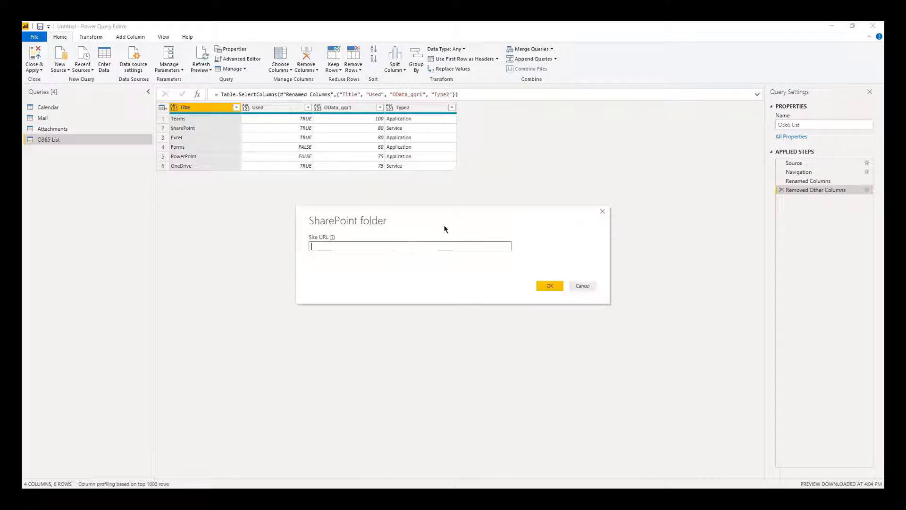
key("ctrl+v")
left_click(552, 286)
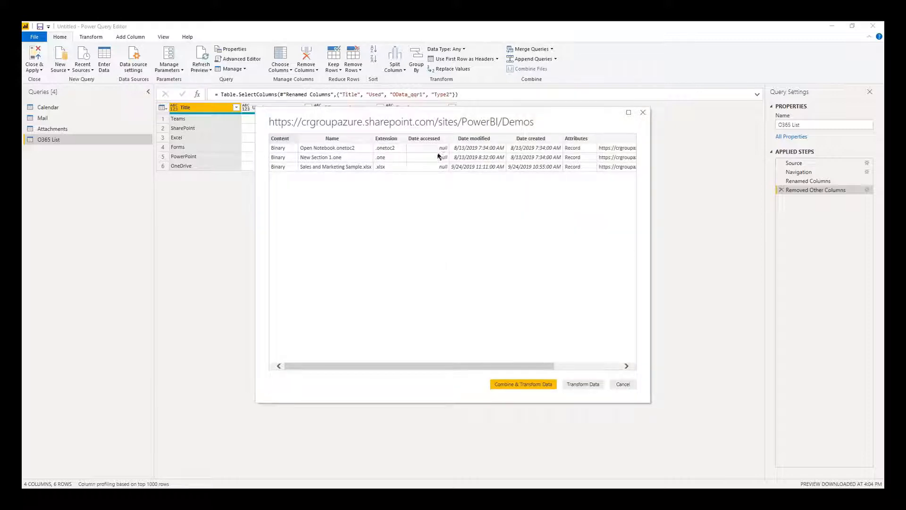
left_click(578, 386)
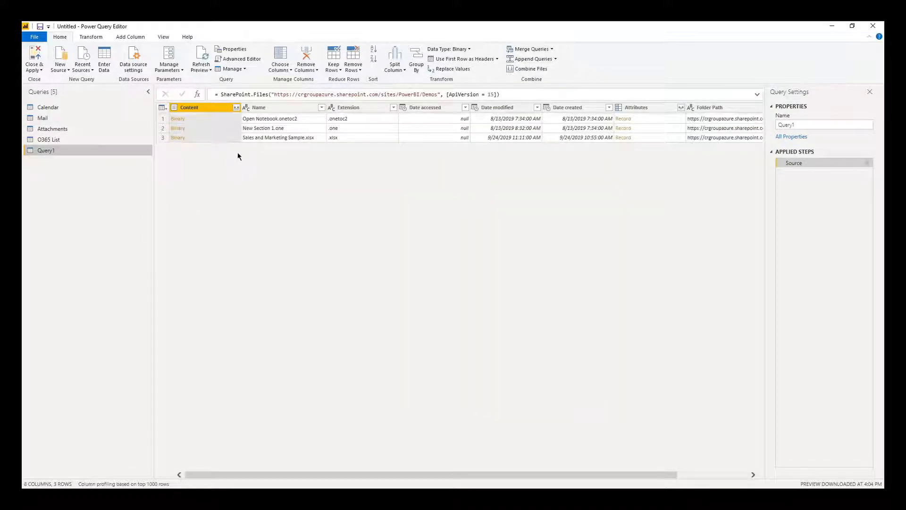
Open the Sales and Marketing Sample.xlsx binary to list its sheets.
left_click(307, 139)
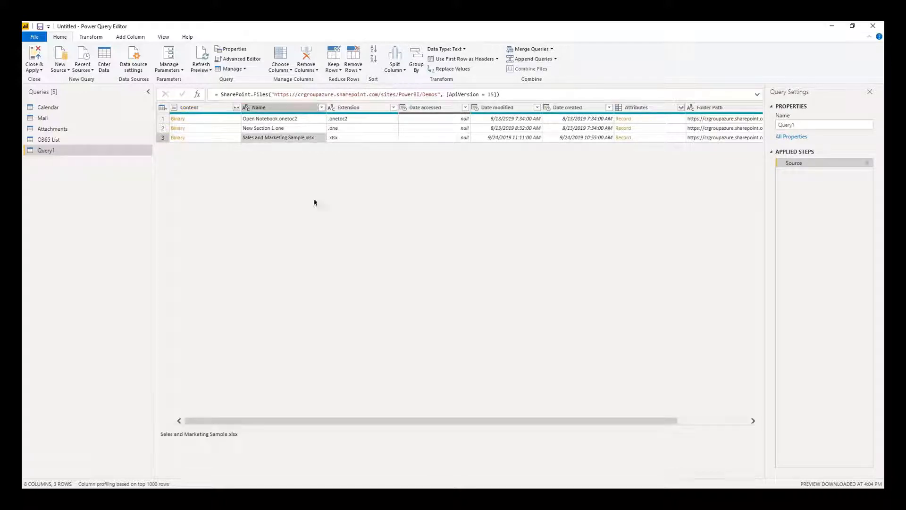
left_click_drag(417, 423, 373, 418)
left_click(178, 138)
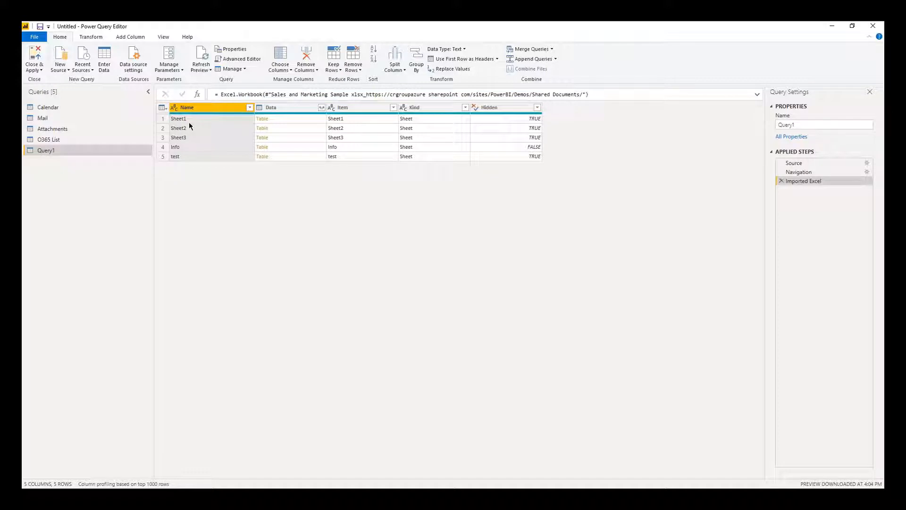
Load Sheet1's table from the workbook and inspect its data, e.g. 49003 in Column3.
left_click(193, 120)
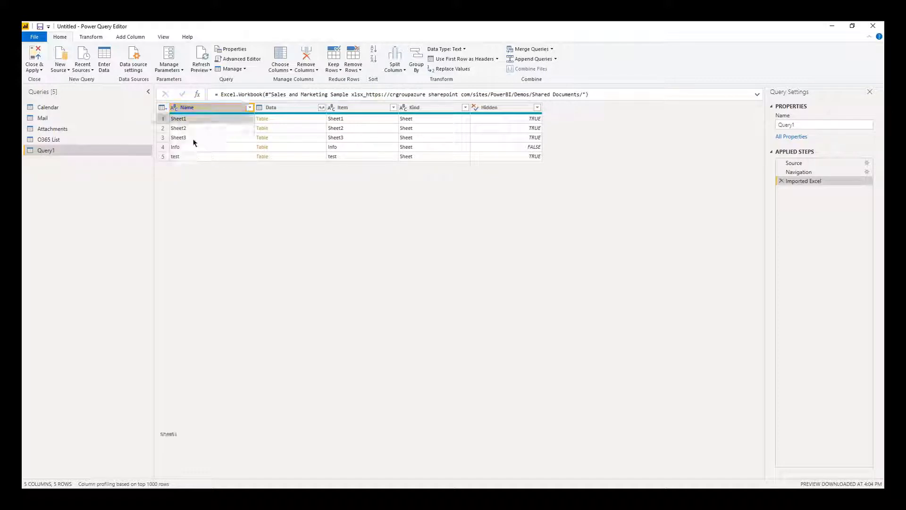
left_click(262, 120)
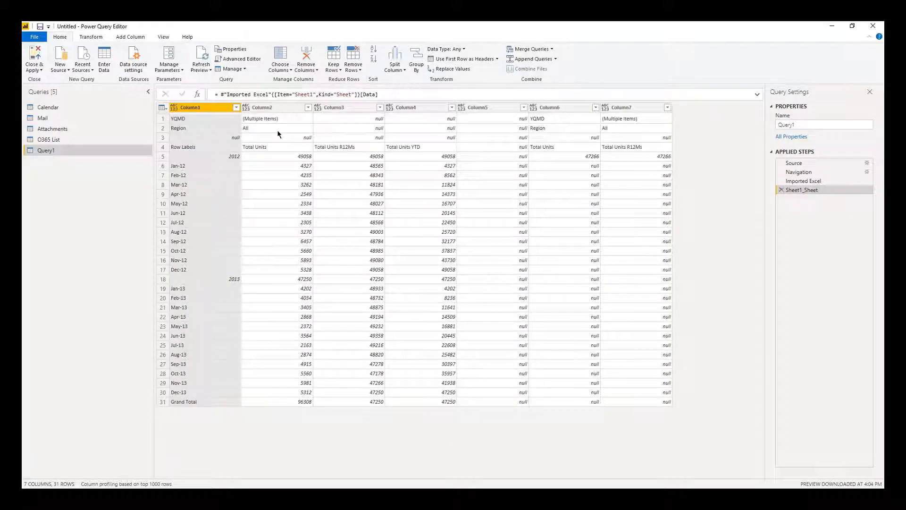
left_click(319, 229)
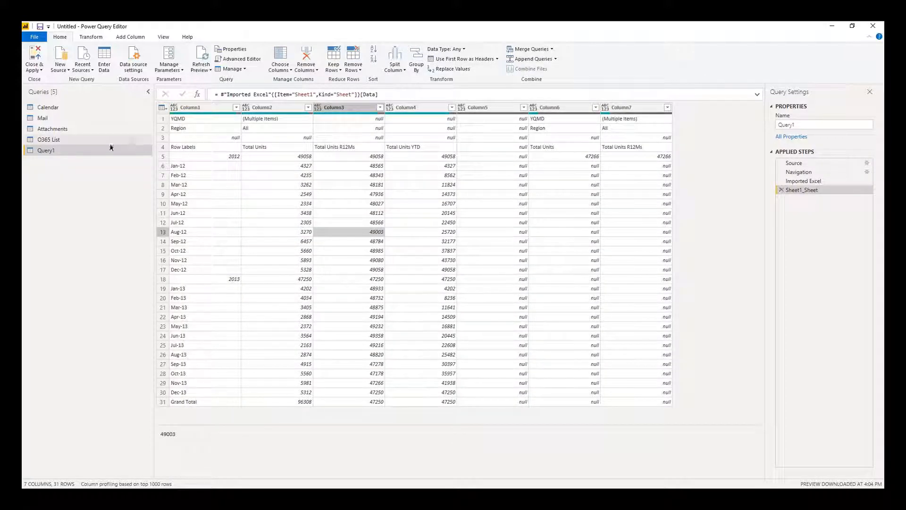
Rename the query to 'Excel on Sharepoint', Close & Apply, and expand the O365 List fields.
right_click(66, 150)
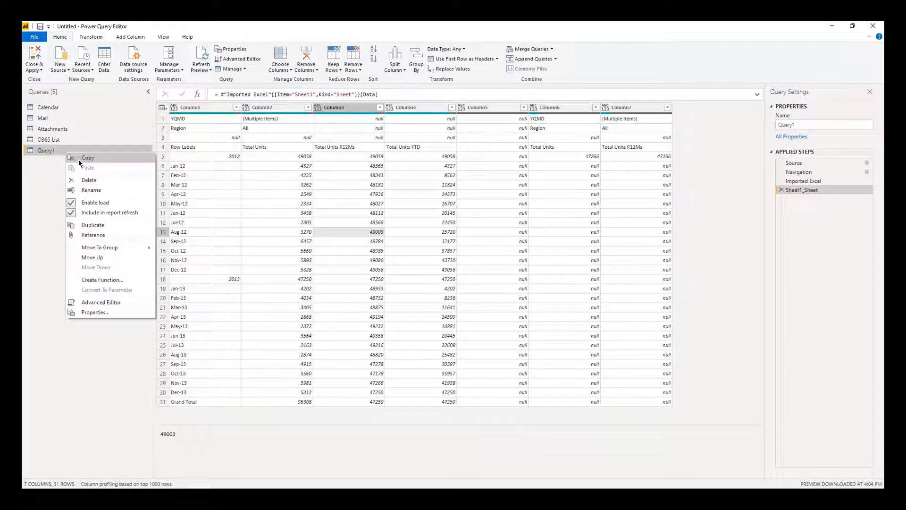
left_click(104, 190)
type("Excel on Sh")
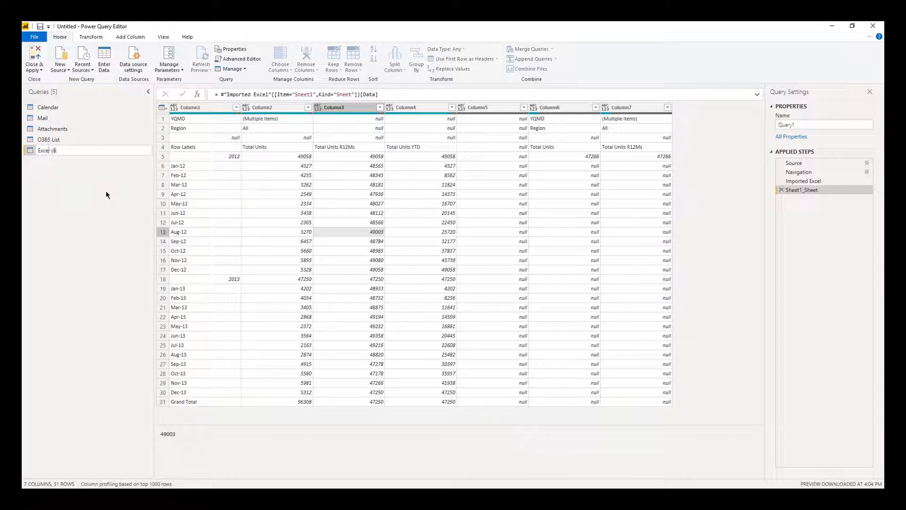
type("arepoint")
left_click(34, 67)
left_click(45, 91)
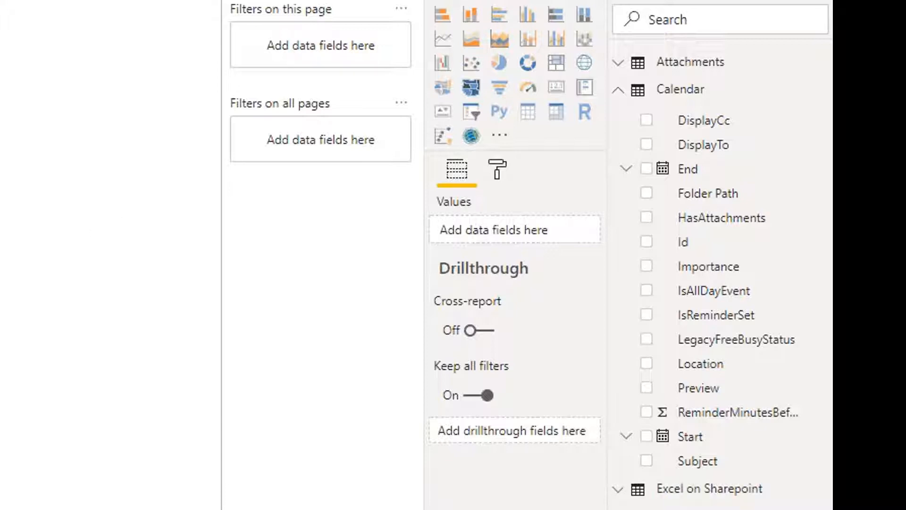
left_click(619, 91)
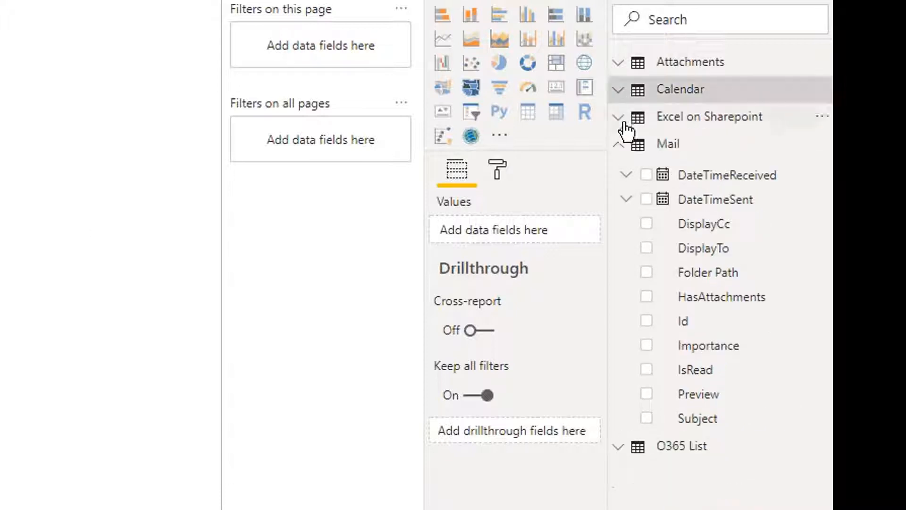
left_click(617, 447)
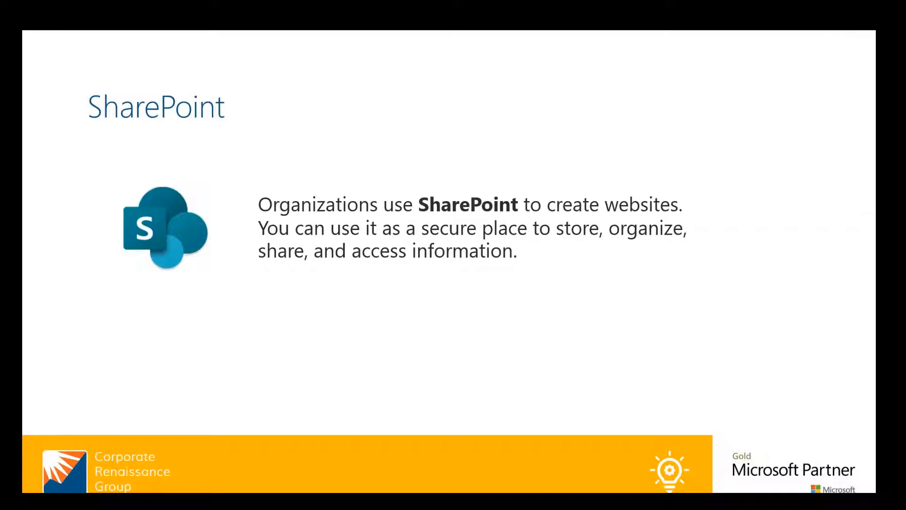
Advance the PowerPoint slideshow from the SharePoint slide to the Teams slide.
left_click(366, 242)
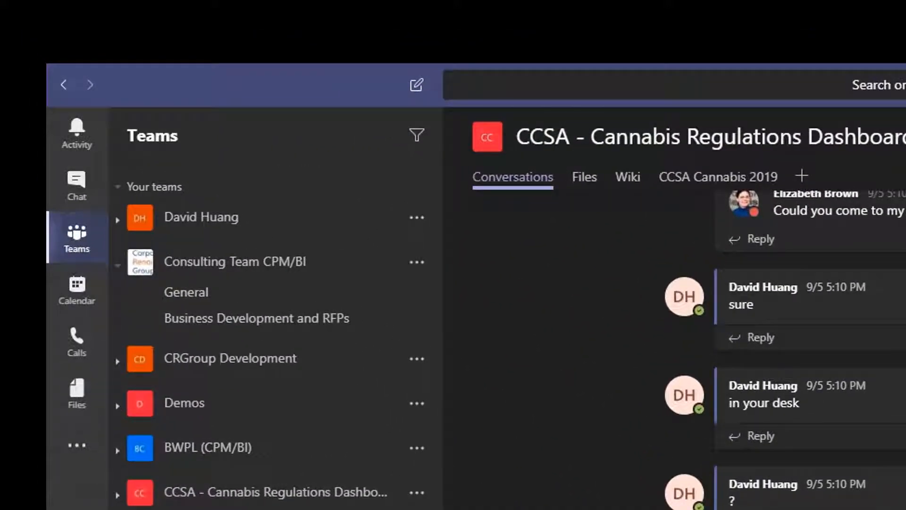
Open the Demos General channel, view its Files and Power BI dashboard tabs, and start adding a tab.
left_click(222, 415)
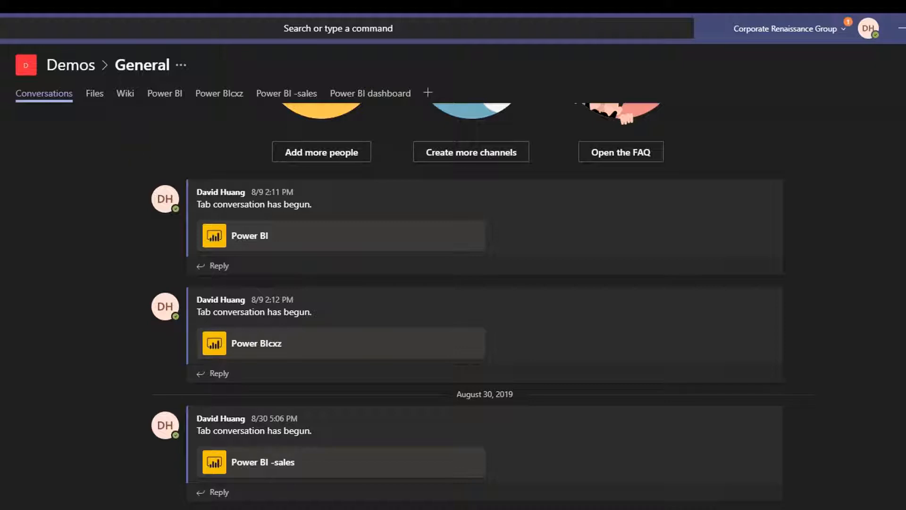
left_click(92, 93)
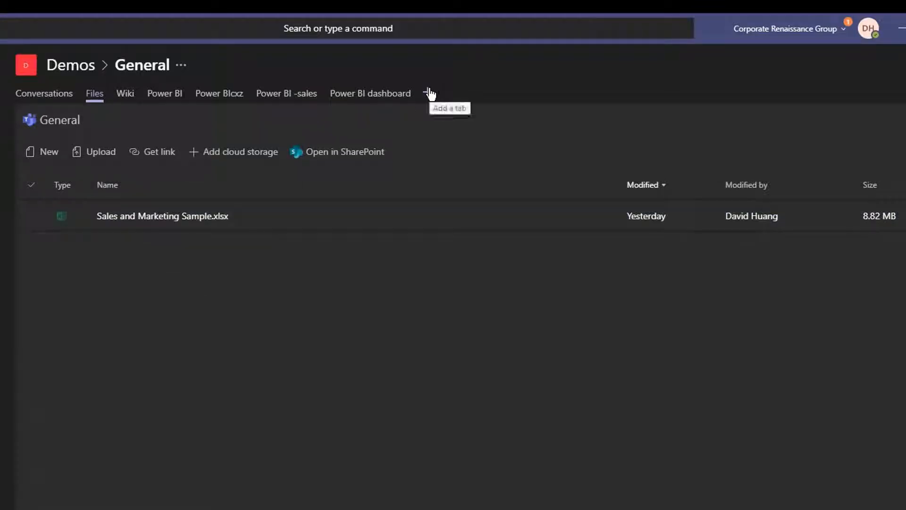
left_click(403, 97)
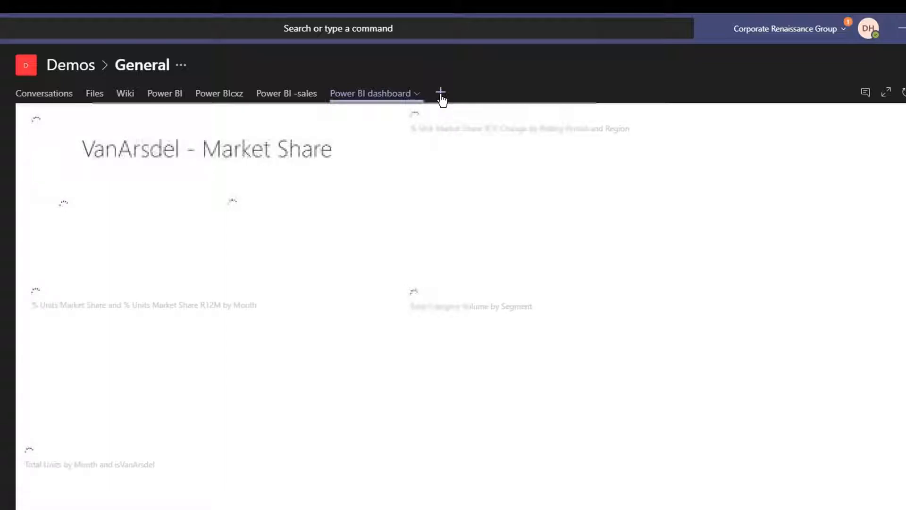
left_click(440, 94)
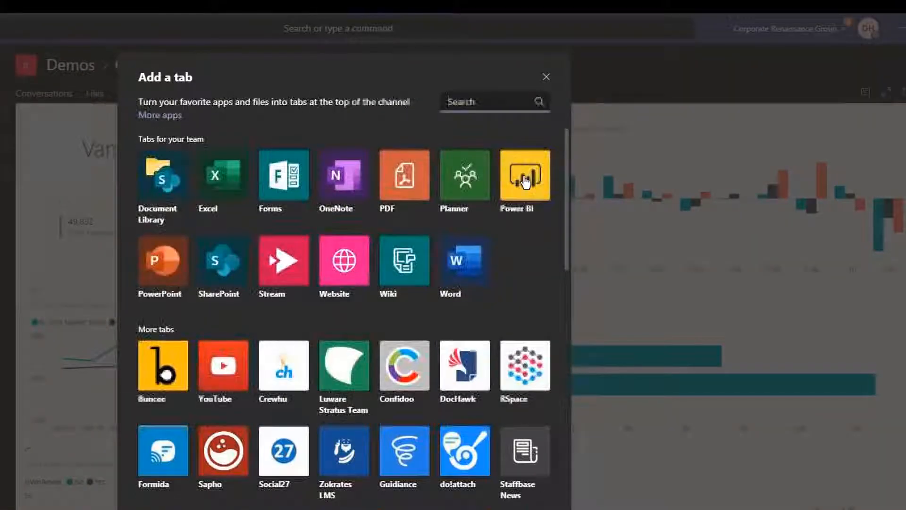
Add a Power BI tab named 'Power BI dashboard for webinar' showing a Microsoft 365 Usage Analytics report.
left_click(529, 182)
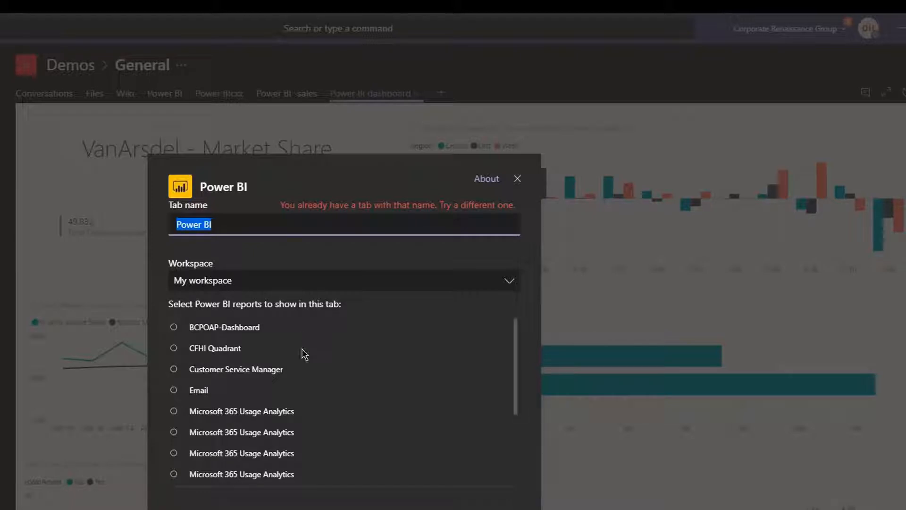
scroll(302, 354, "down", 3)
scroll(292, 384, "up", 2)
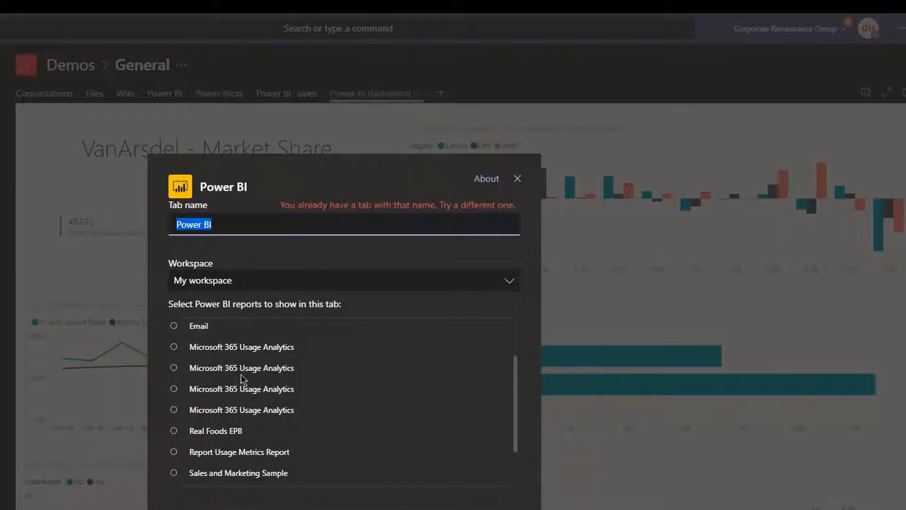
left_click(227, 373)
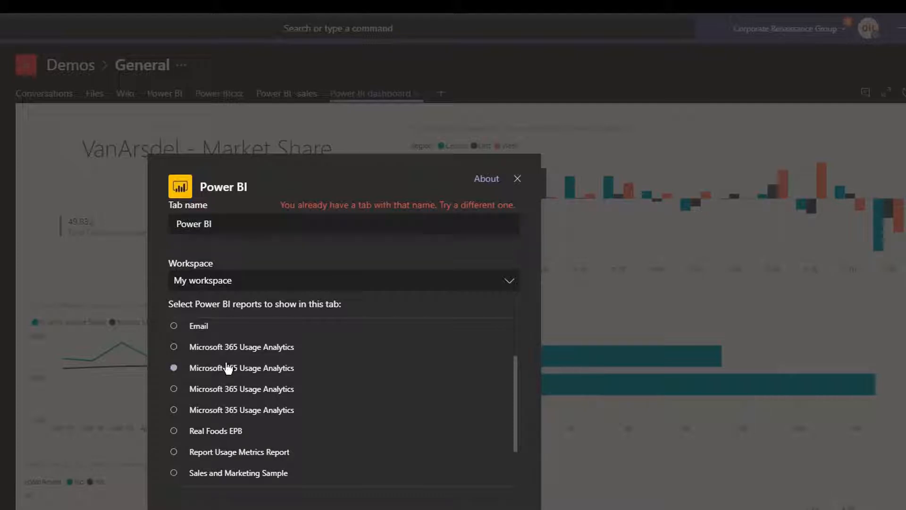
left_click(234, 219)
type("das")
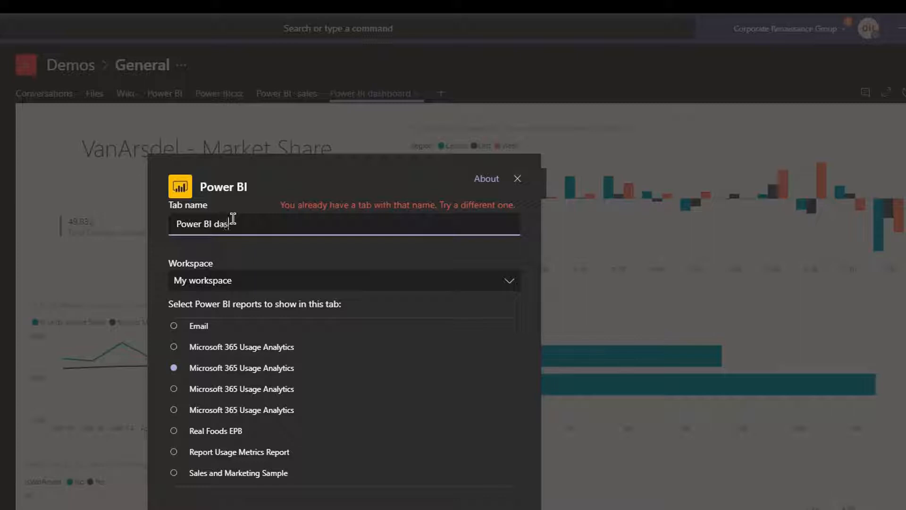
type("hboard for webinar")
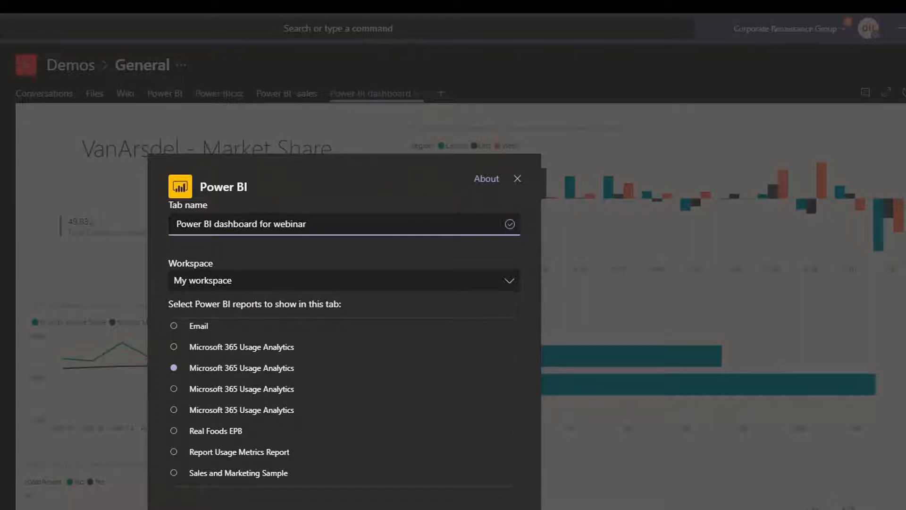
key("Return")
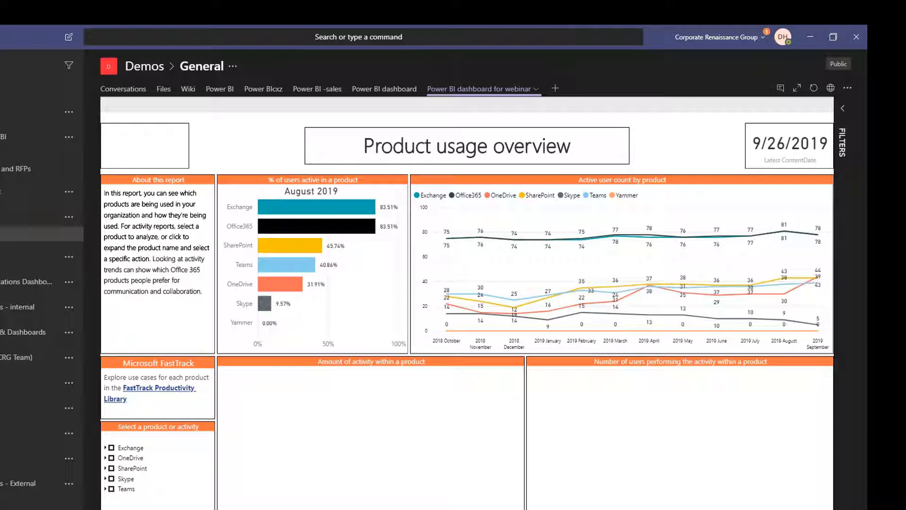
Switch from Teams to the Chrome window showing the Power BI service.
mouse_move(77, 508)
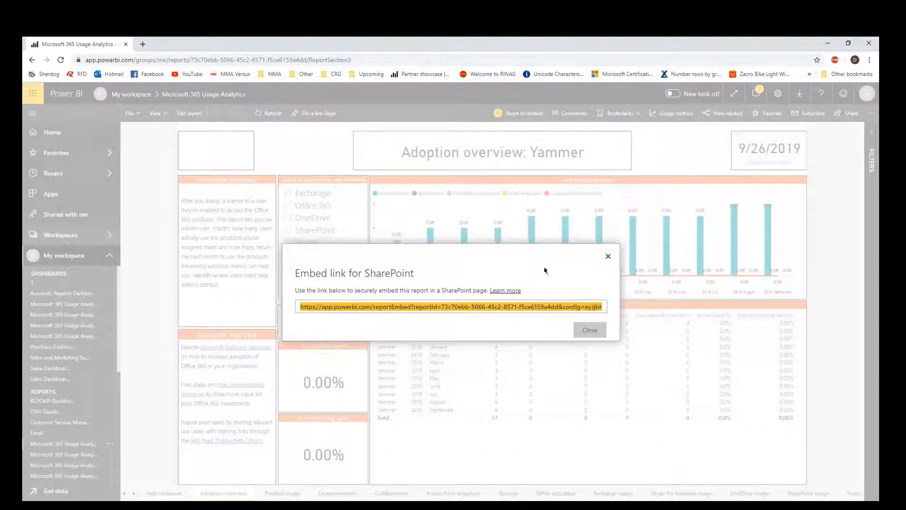
Close the SharePoint embed link dialog and open the Demos workspace from Workspaces.
left_click(607, 256)
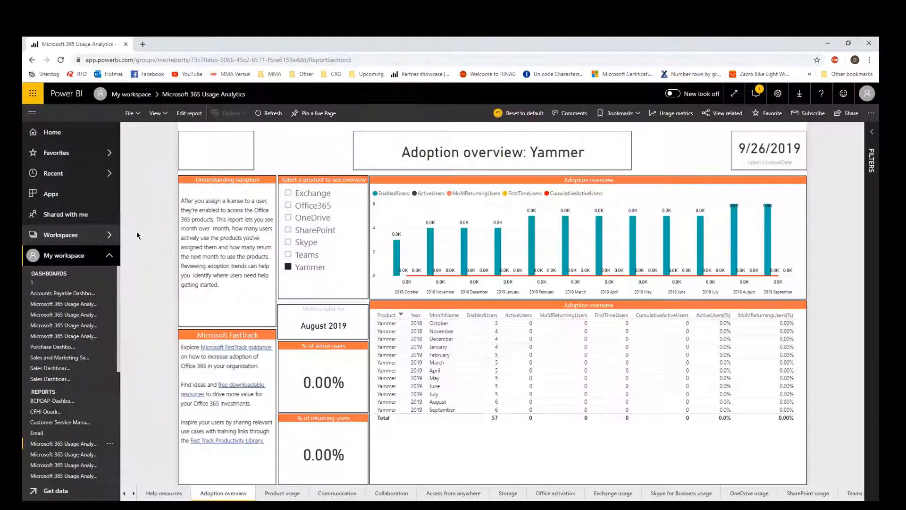
left_click(93, 237)
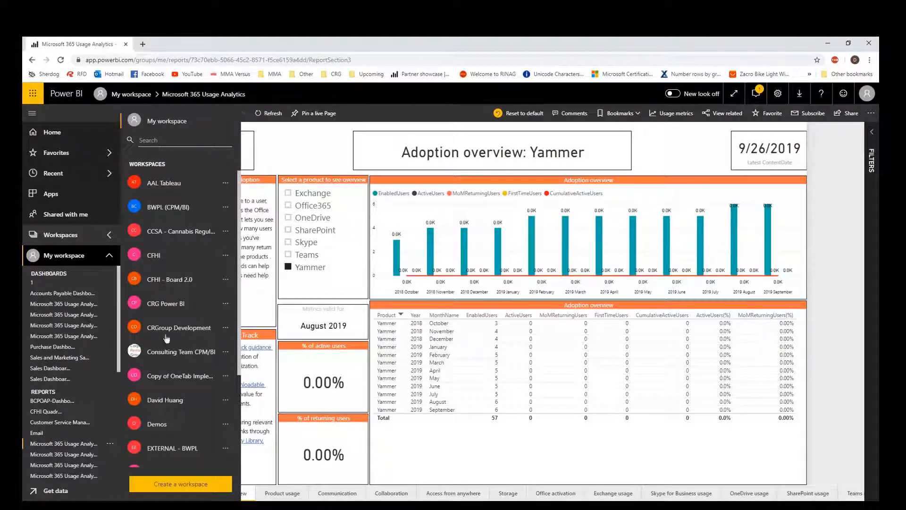
left_click(162, 422)
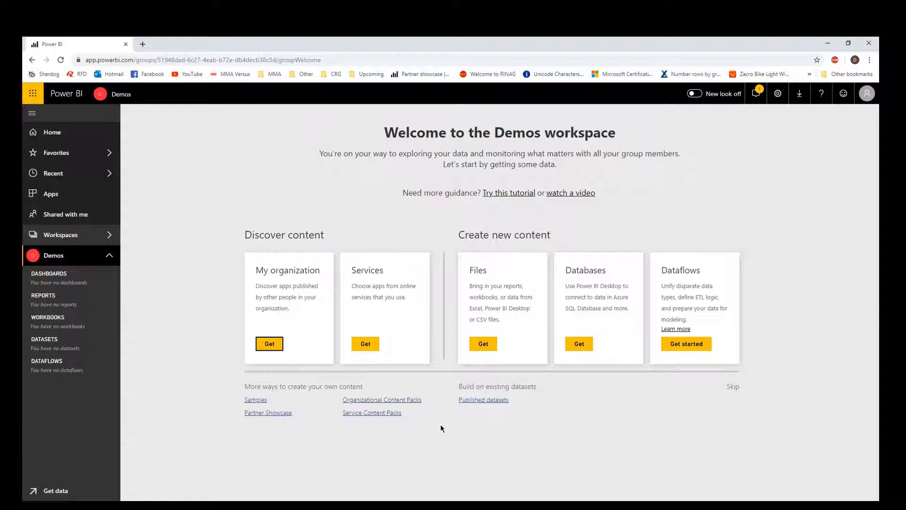
Search the Services app gallery for 'usage' and get the Microsoft 365 Usage Analytics app.
left_click(383, 413)
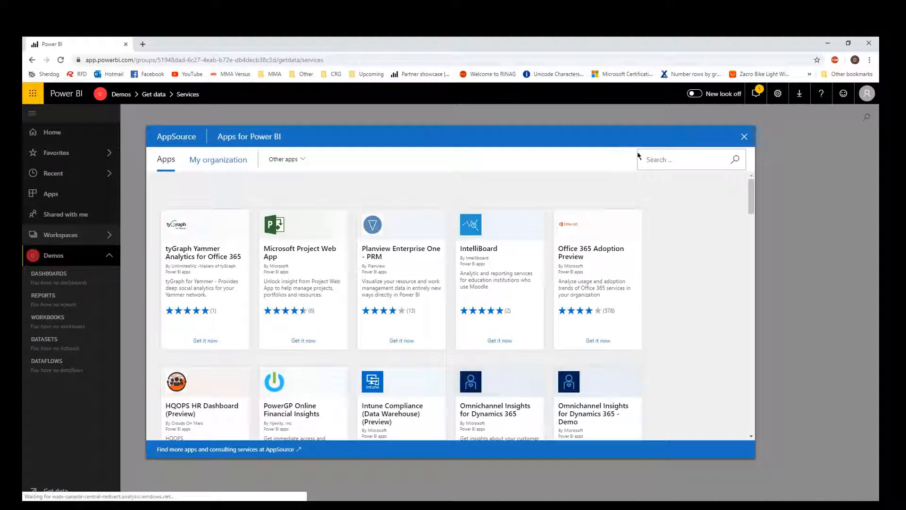
left_click(650, 161)
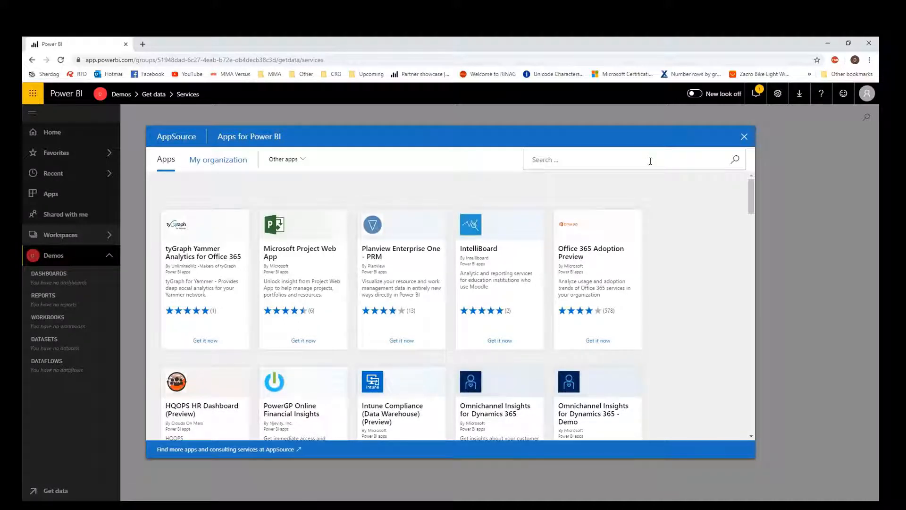
type("microso")
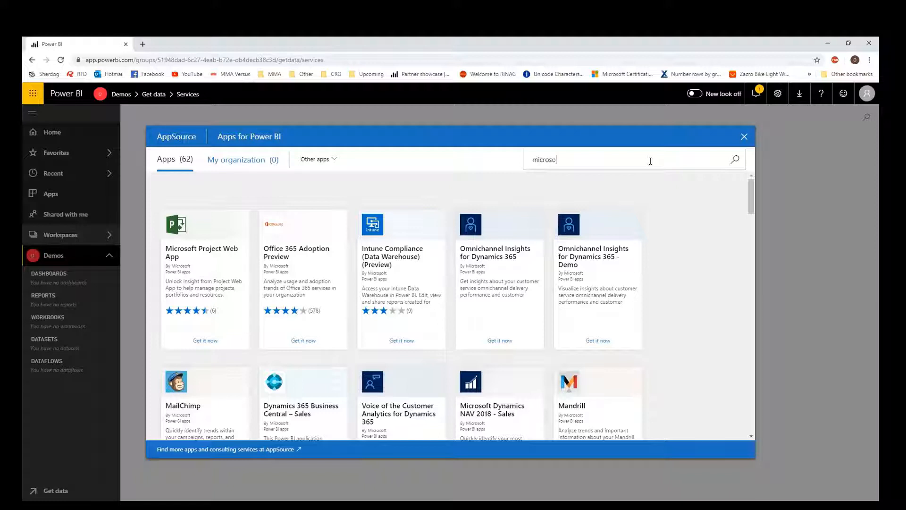
type("ft usa")
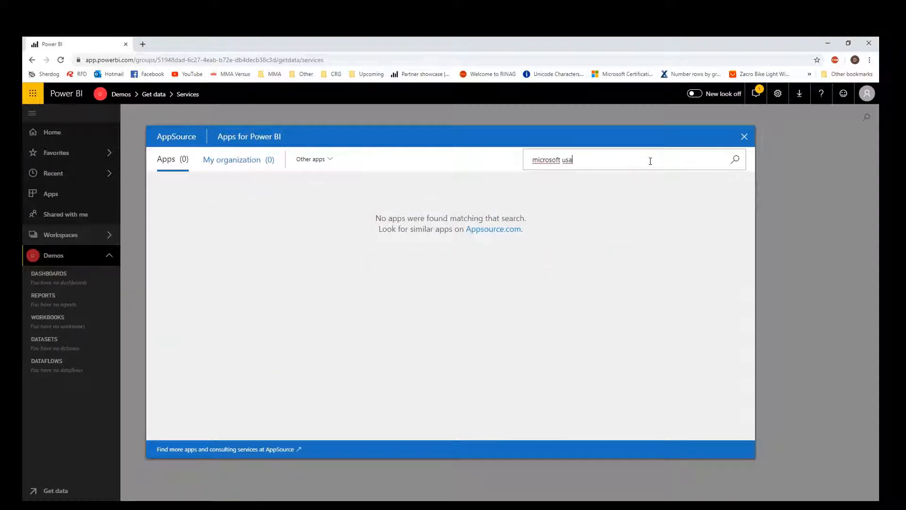
key("ctrl+a")
type("usage")
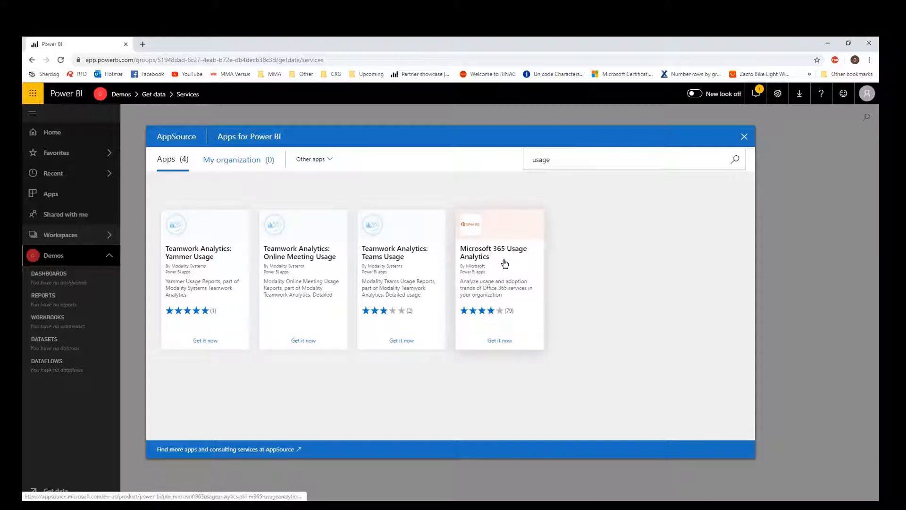
left_click(504, 343)
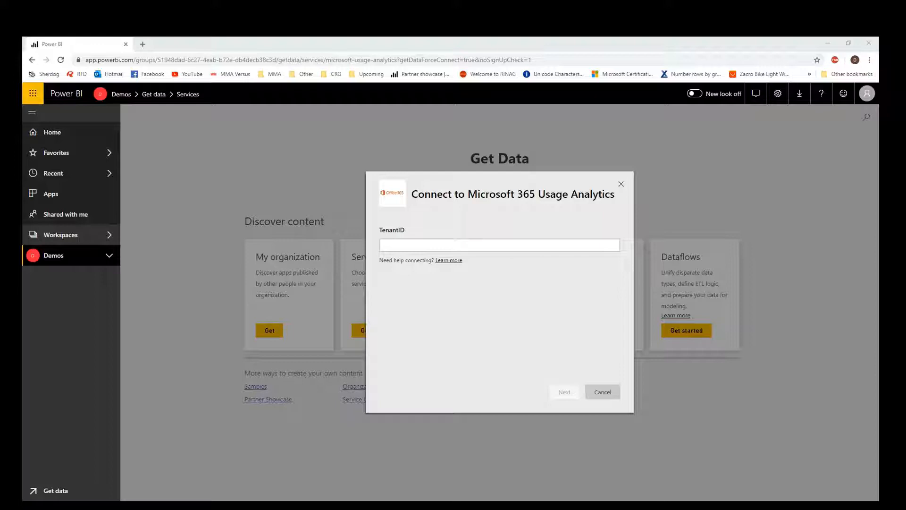
Paste the Azure portal address as TenantID, continue, and set authentication method to Key.
left_click(553, 243)
key("ctrl+v")
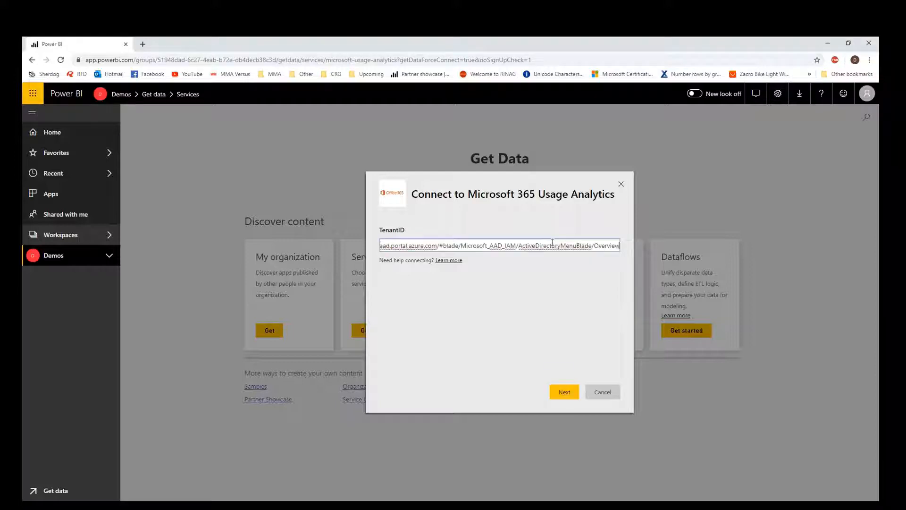
left_click(571, 395)
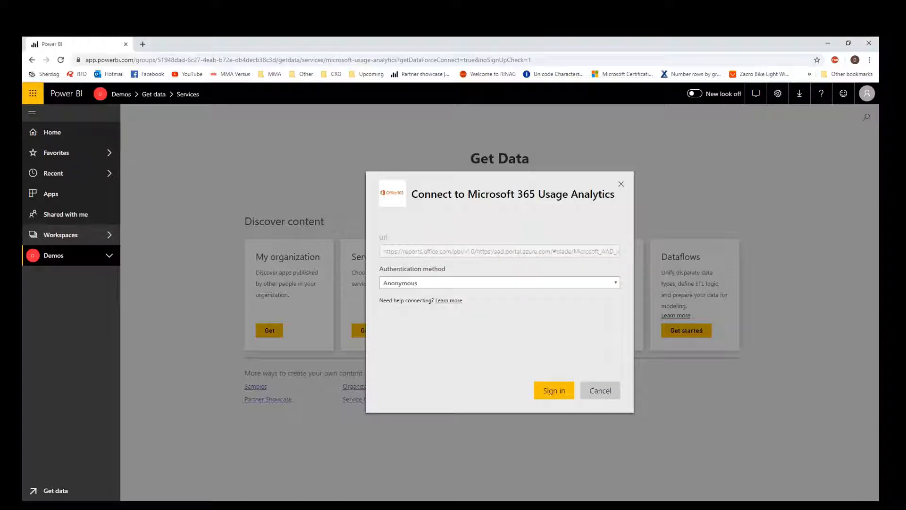
left_click(518, 283)
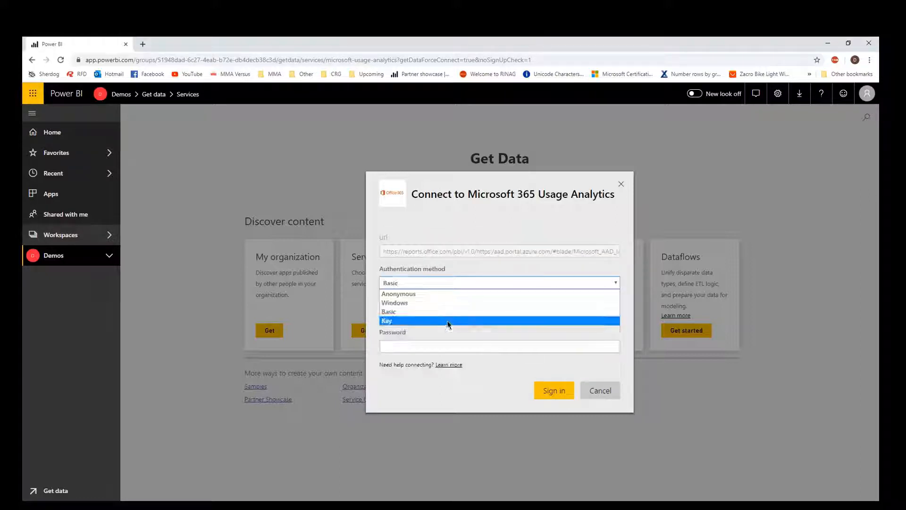
left_click(473, 321)
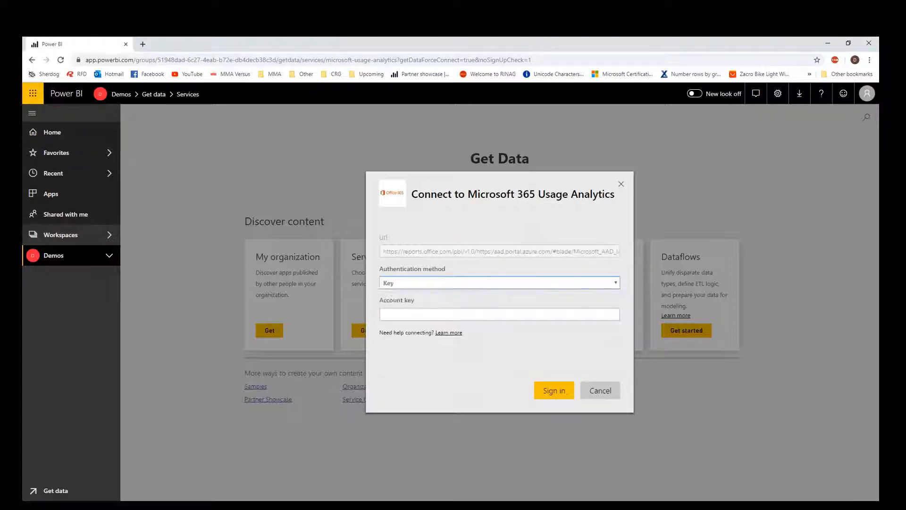
Load the aad.portal.azure.com Azure AD portal in a new browser tab.
left_click(142, 44)
type("https://aad.portal.azure.com/#blade/Microsoft_AAD_IAM/ActiveDirectoryMenuBlade/Overview")
key("Return")
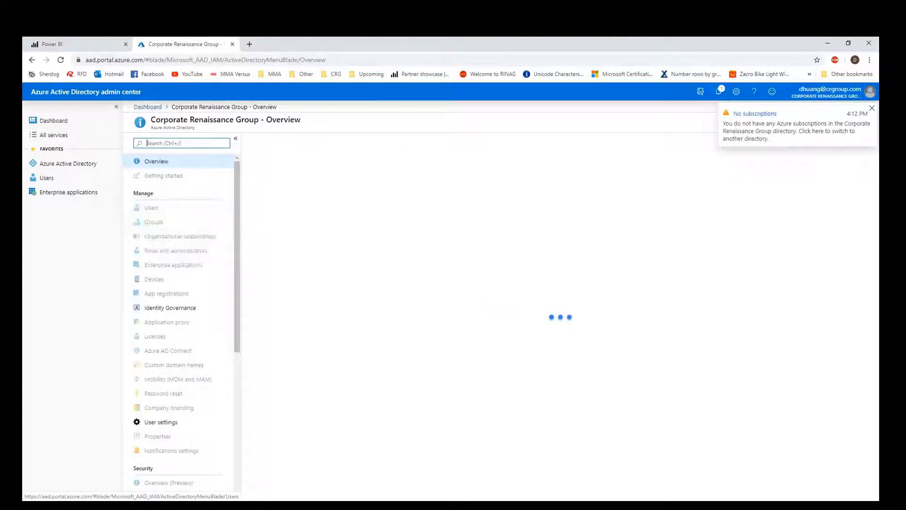
Copy the Directory ID from the Azure AD Properties page and return to the Power BI tab.
scroll(220, 349, "down", 5)
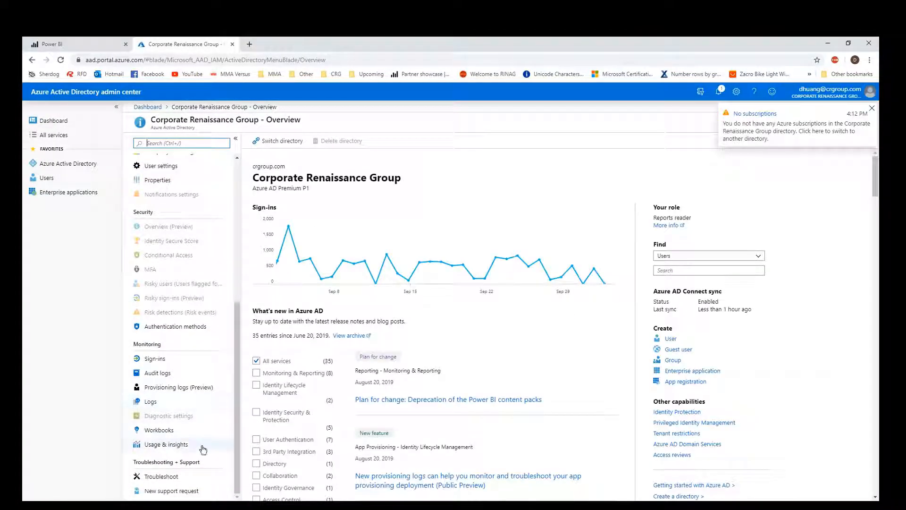
scroll(204, 291, "up", 3)
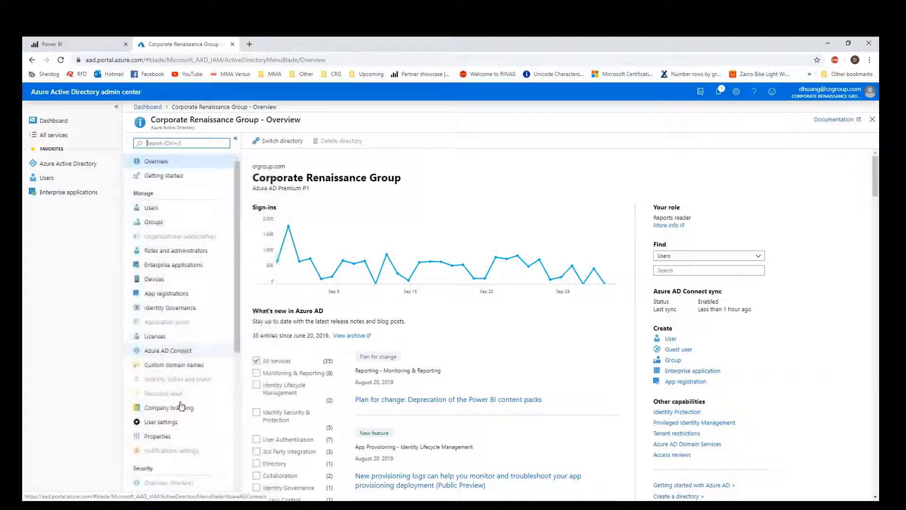
left_click(198, 436)
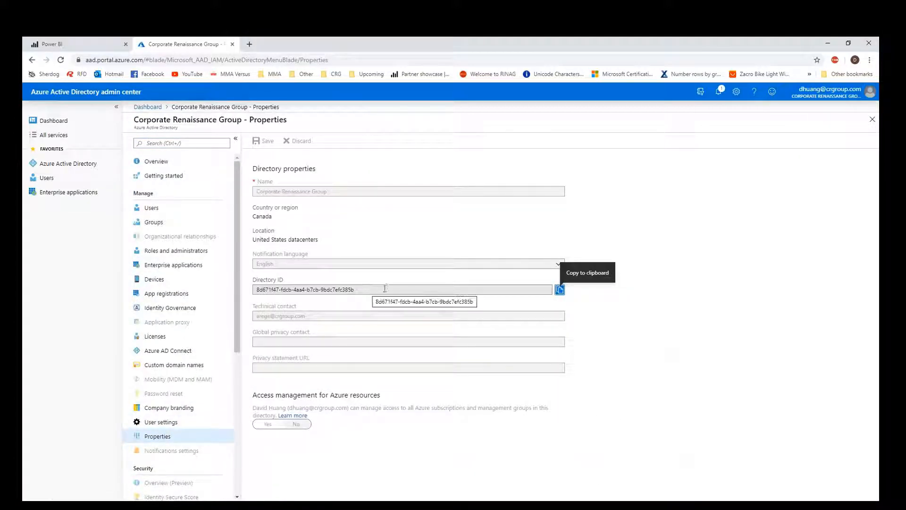
left_click_drag(367, 289, 269, 289)
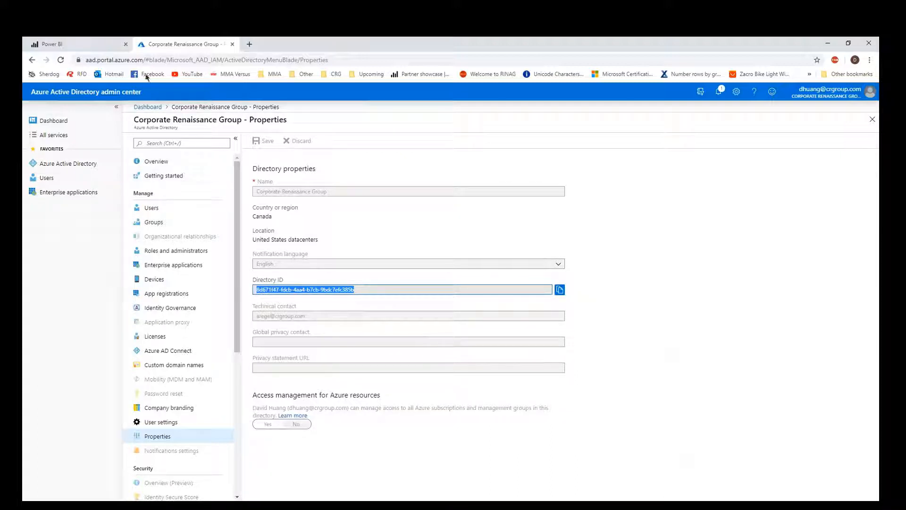
left_click(85, 43)
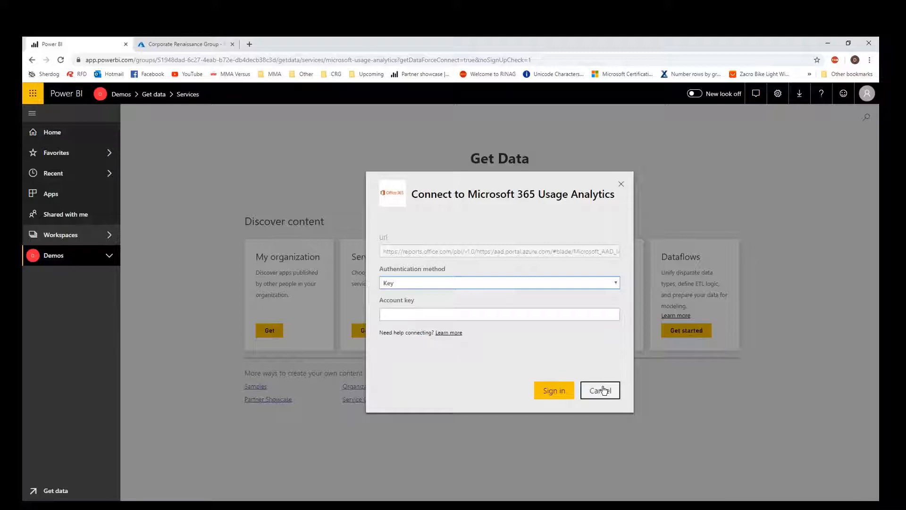
Cancel, search 'usage an', and reinstall Microsoft 365 Usage Analytics using the Directory ID as TenantID.
left_click(600, 390)
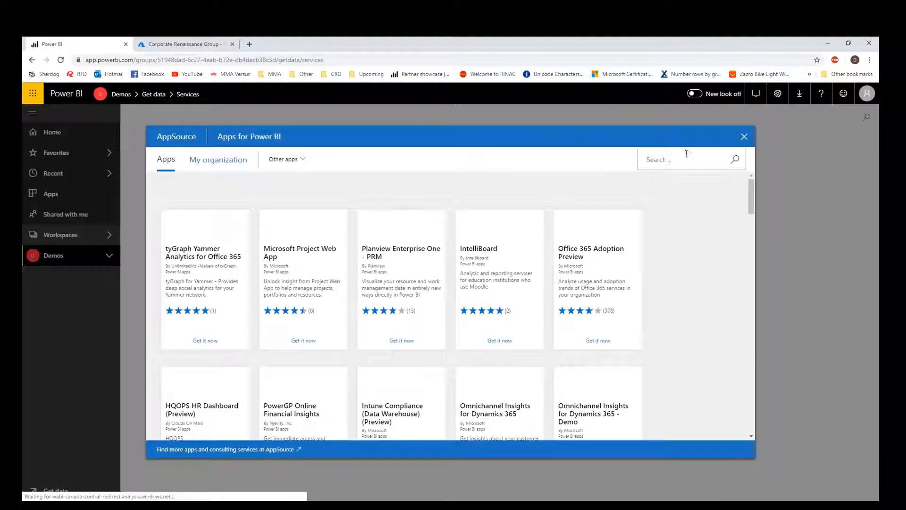
left_click(683, 155)
type("usage analy")
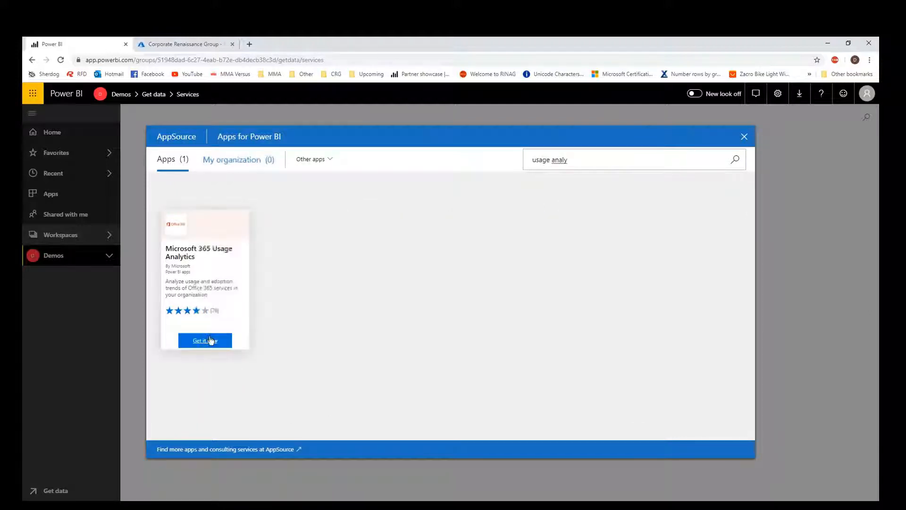
left_click(207, 340)
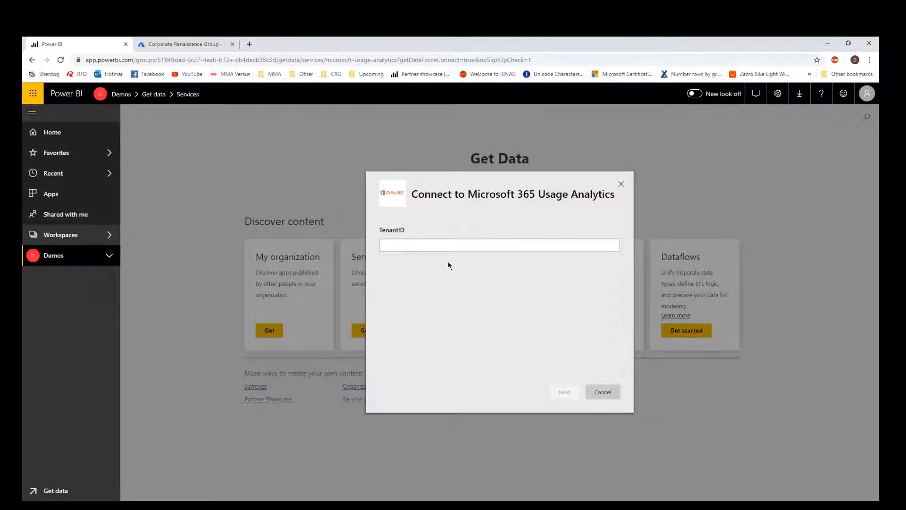
left_click(446, 249)
key("ctrl+v")
left_click(564, 391)
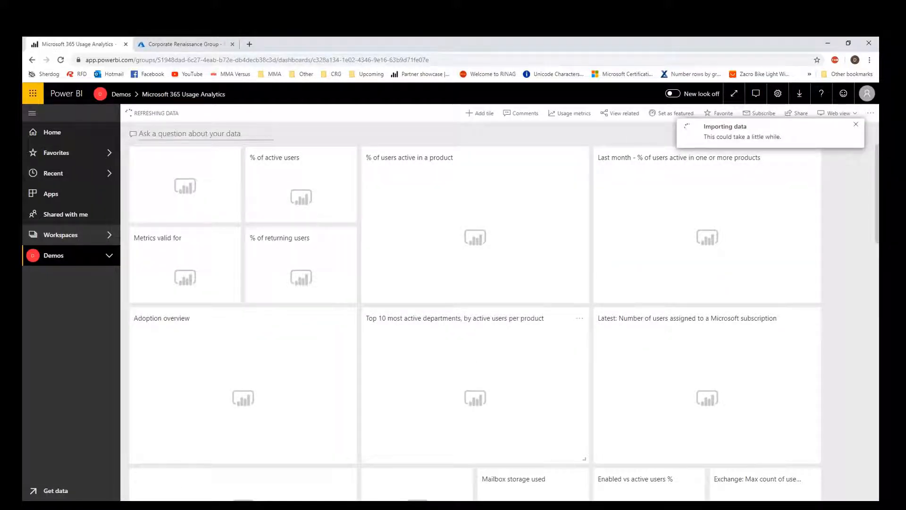
Open the Microsoft 365 Usage Analytics report from the Demos workspace.
scroll(485, 397, "down", 5)
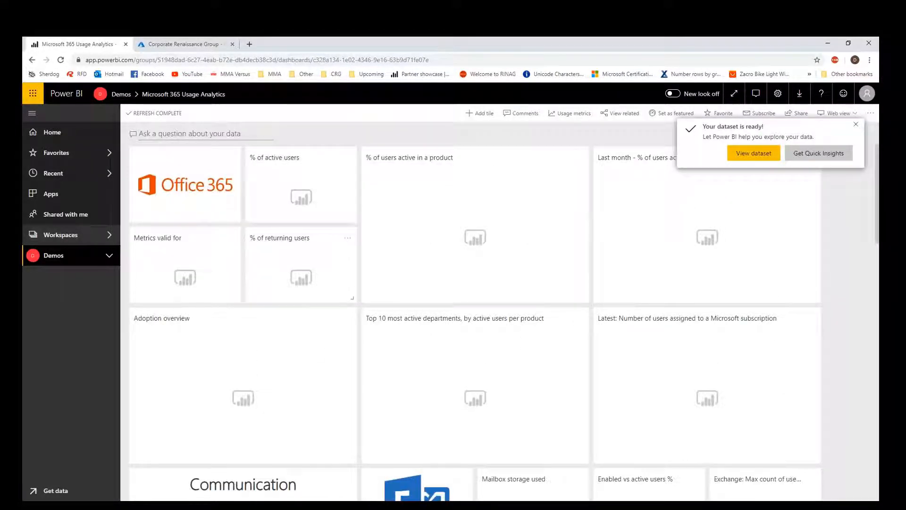
left_click(109, 256)
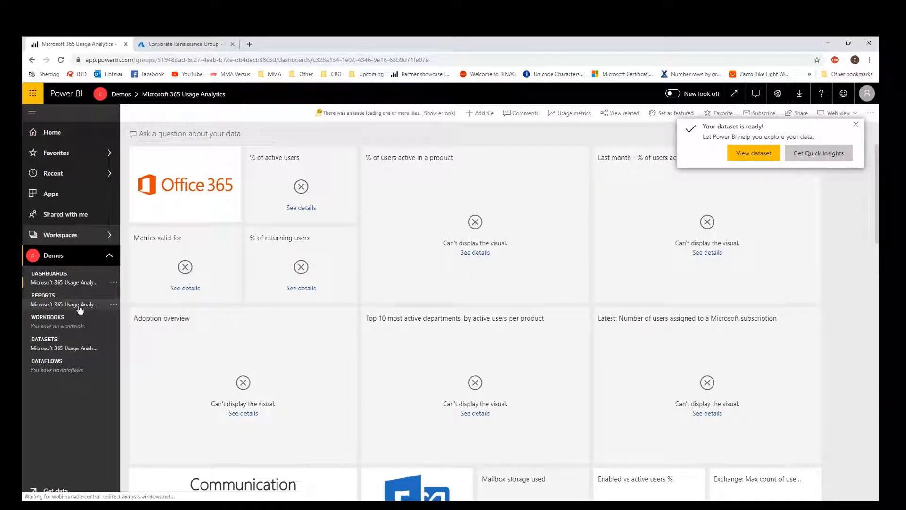
left_click(79, 305)
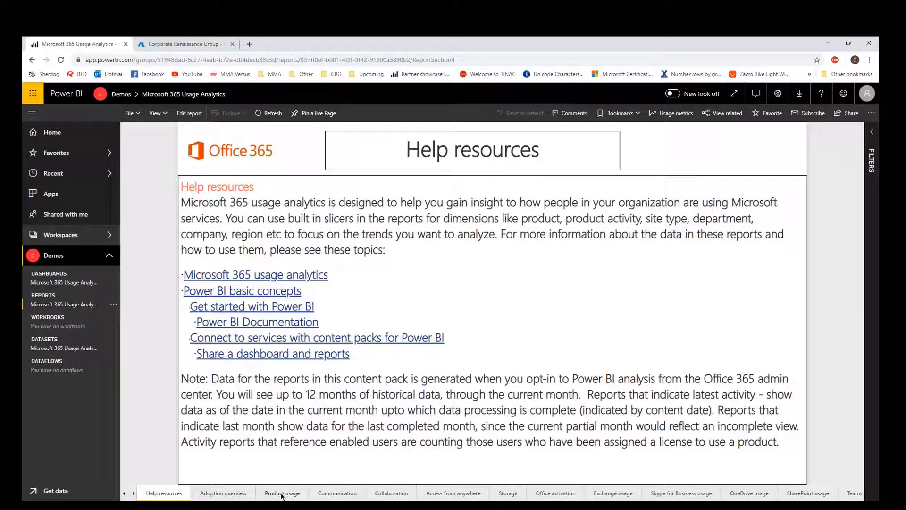
View the report's Product usage and Adoption overview pages, then bring up the workspace list.
left_click(281, 493)
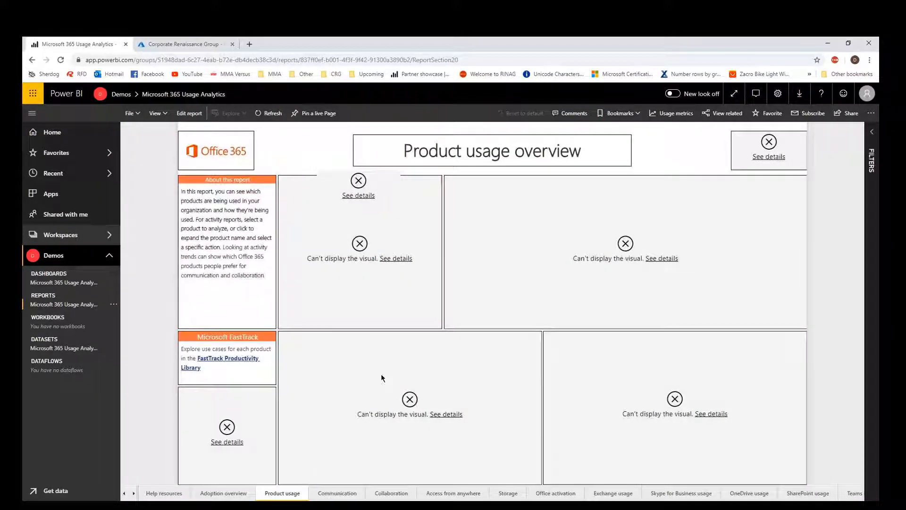
left_click(219, 495)
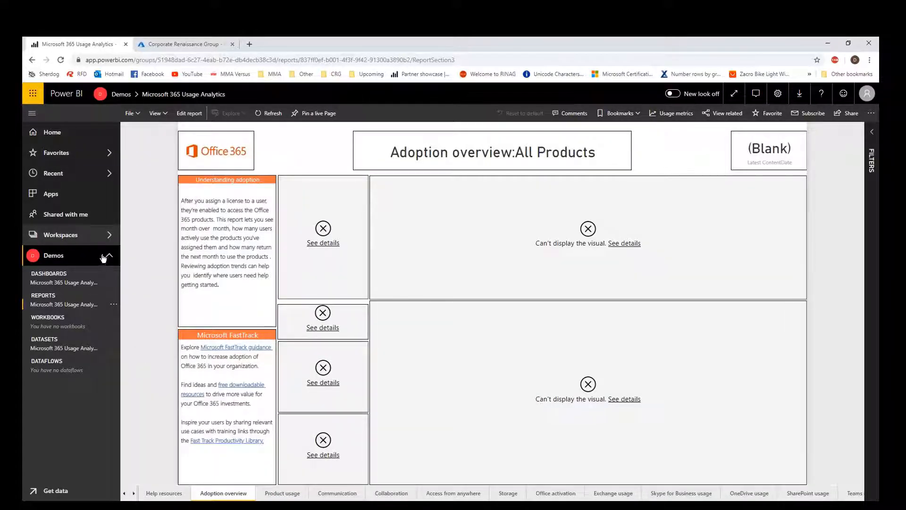
left_click(106, 235)
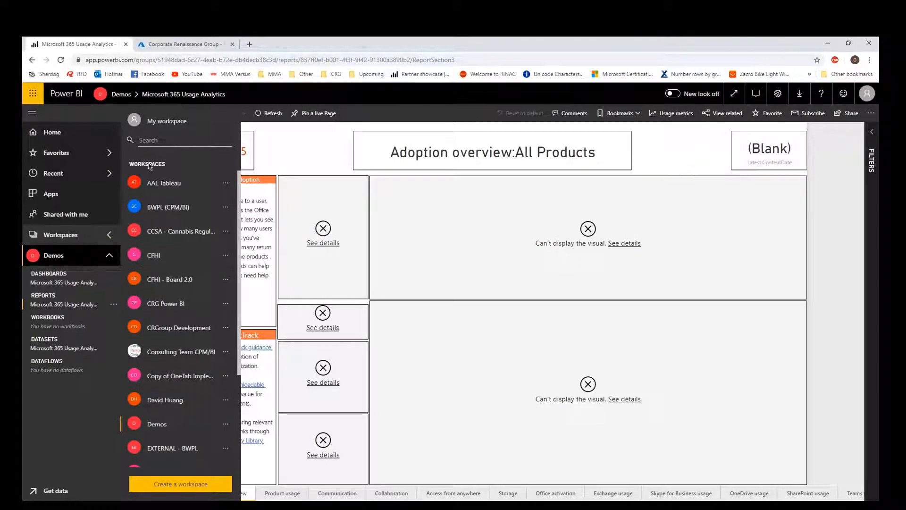
Open My workspace's Microsoft 365 Usage Analytics report and page through Product usage, Communication and Collaboration.
left_click(150, 121)
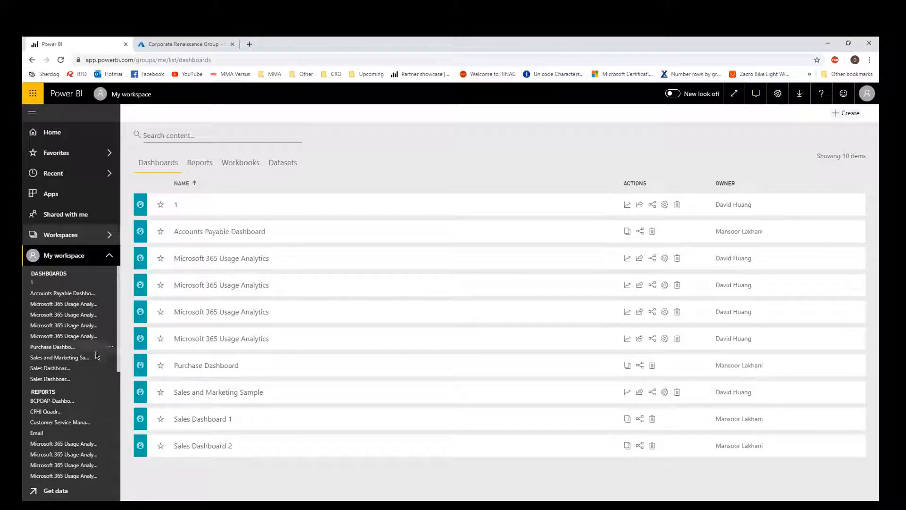
left_click(64, 454)
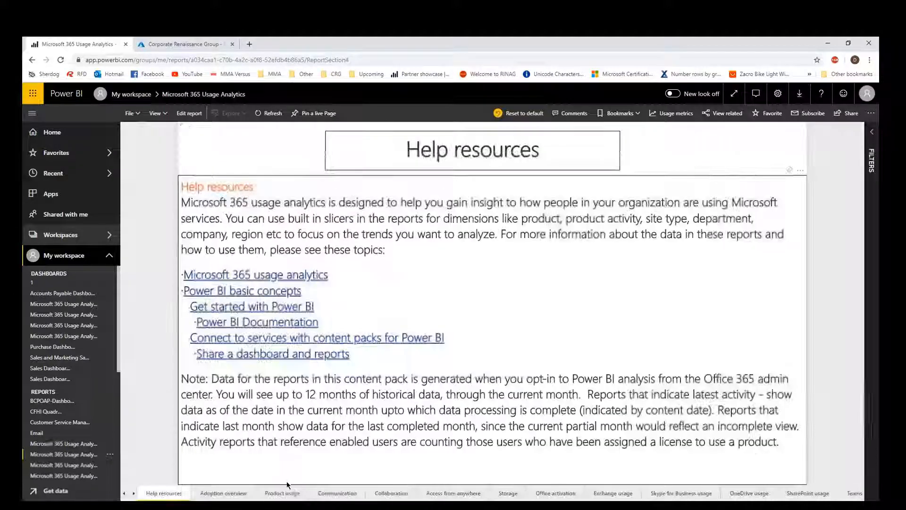
left_click(292, 494)
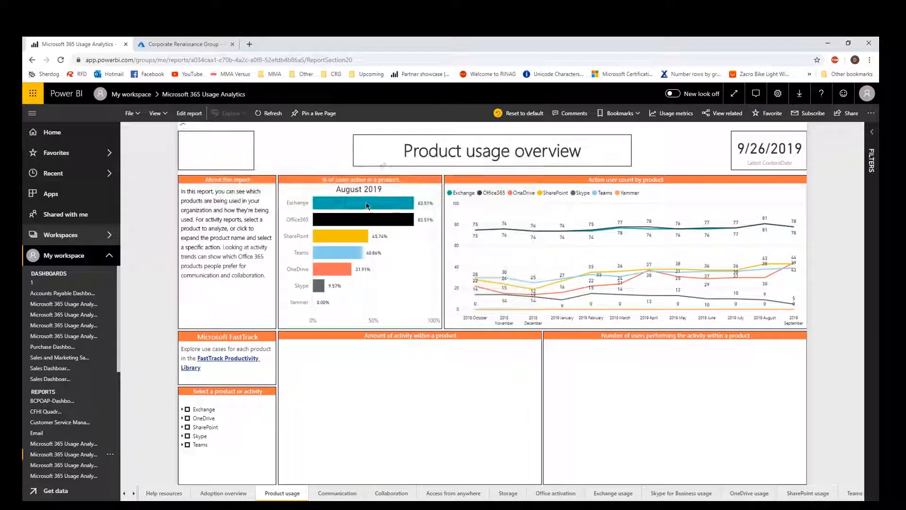
left_click(338, 494)
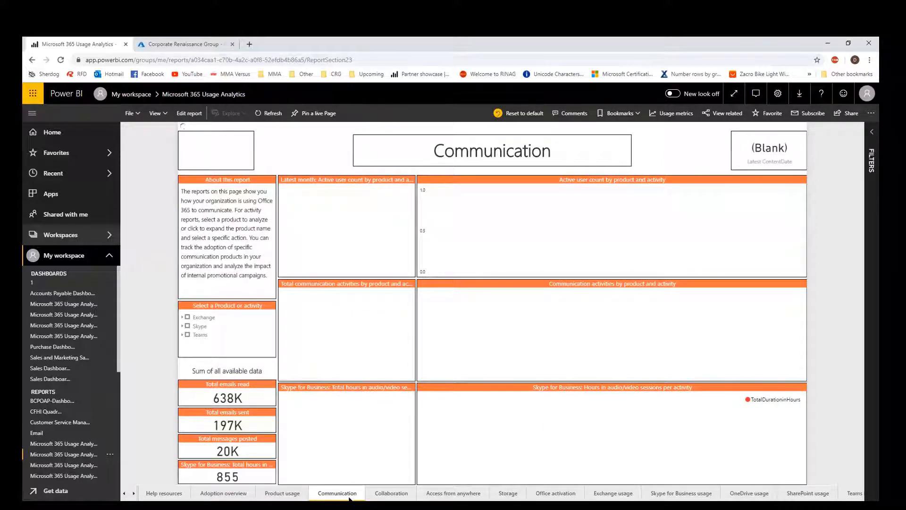
left_click(391, 494)
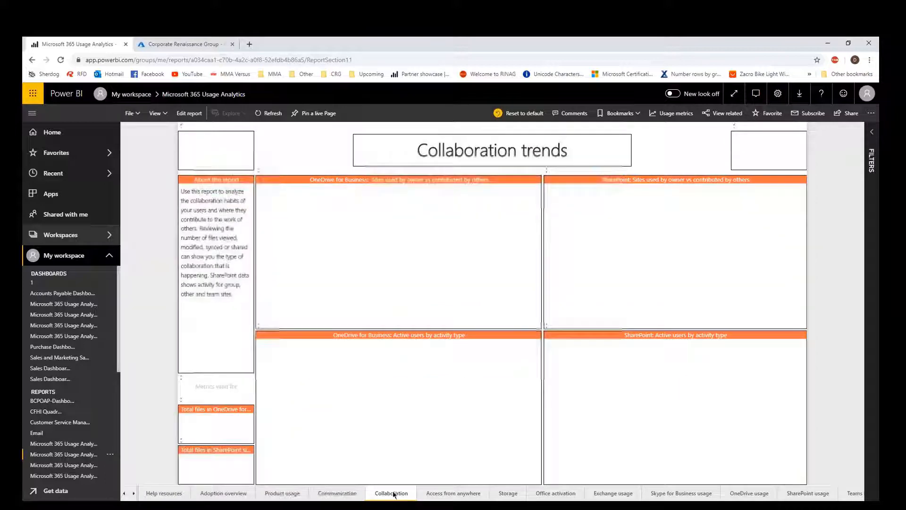